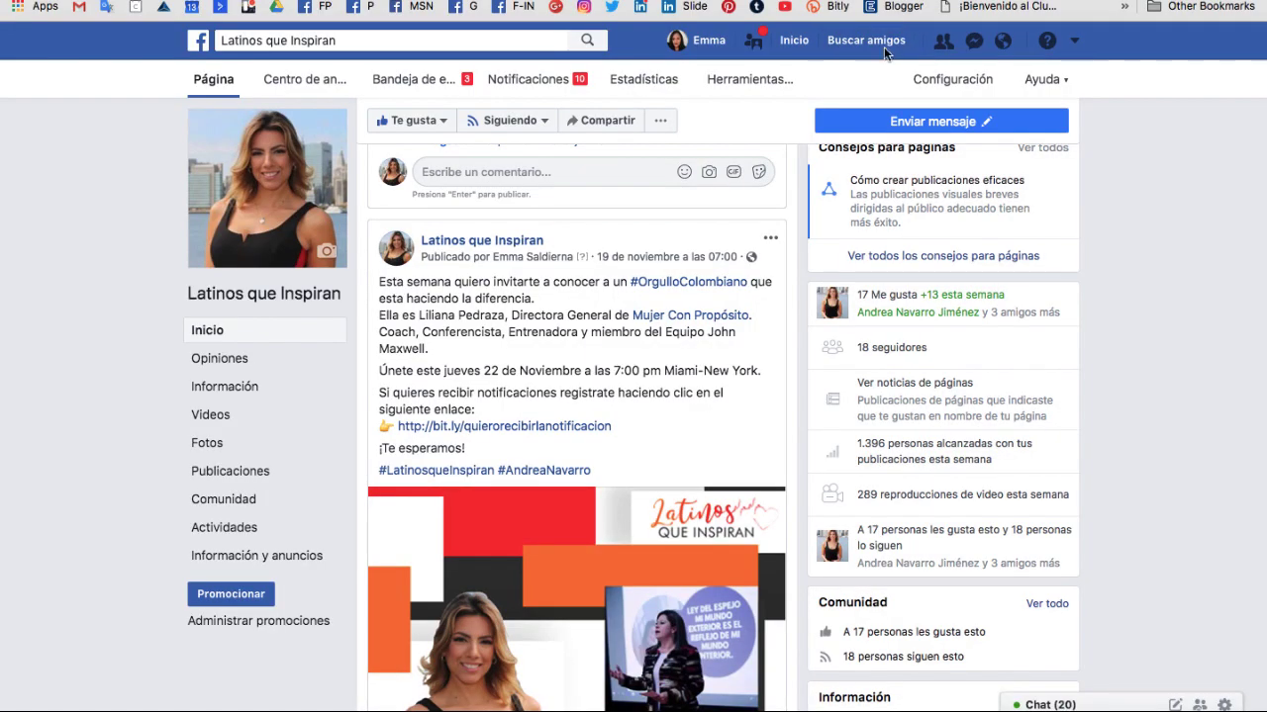
Scroll through the Facebook post that links to the sign-up form
{"action": "scroll", "coordinate": [680, 231], "scroll_direction": "down", "scroll_amount": 2}
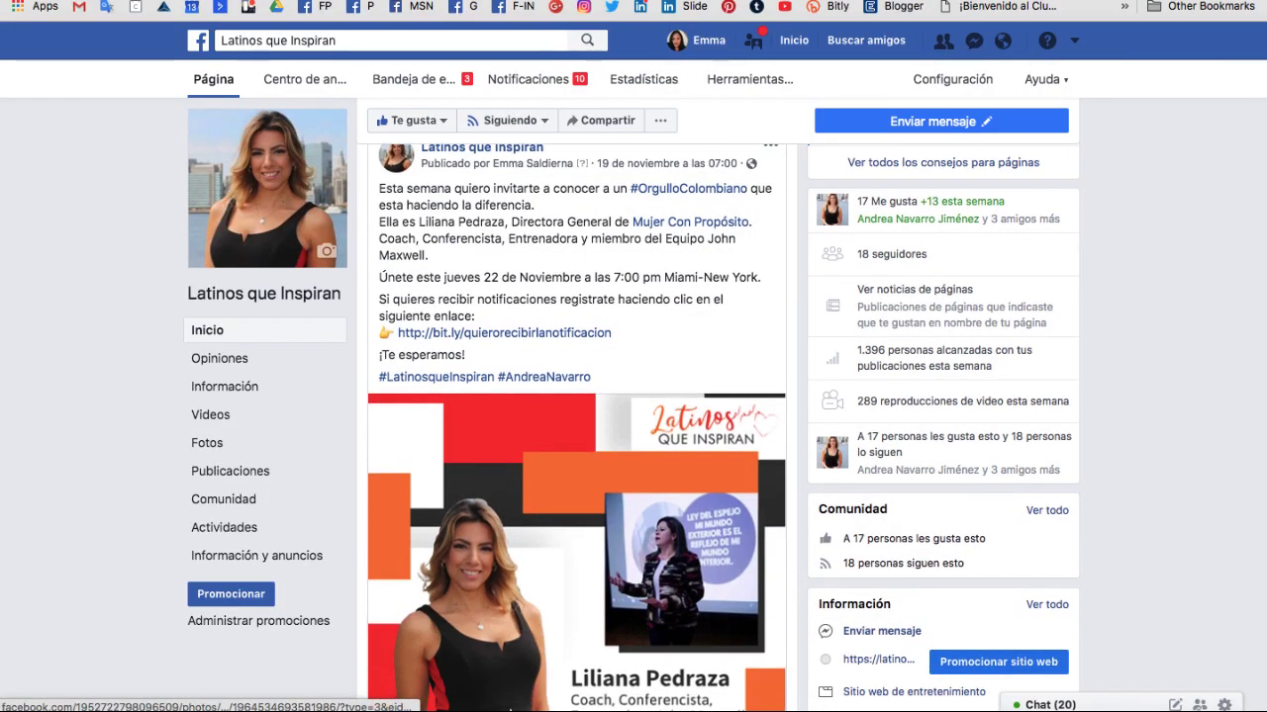
{"action": "scroll", "coordinate": [669, 406], "scroll_direction": "up", "scroll_amount": 3}
{"action": "scroll", "coordinate": [668, 406], "scroll_direction": "down", "scroll_amount": 1}
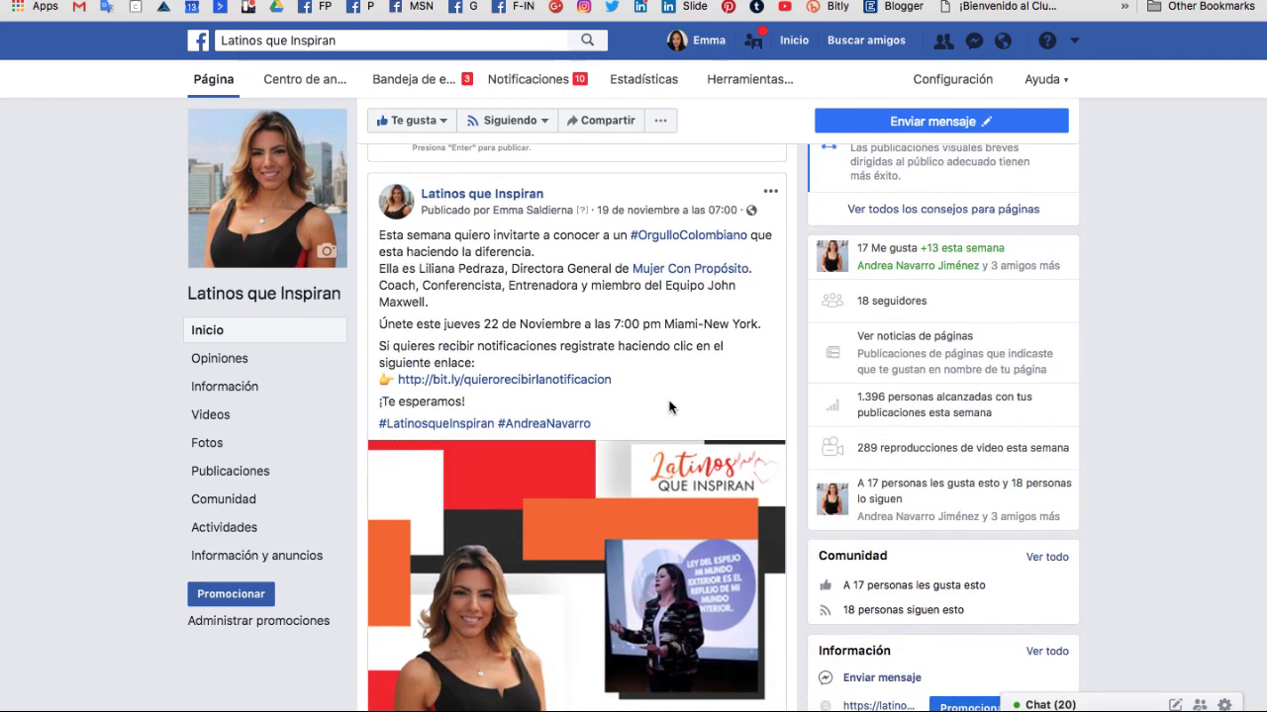
{"action": "scroll", "coordinate": [654, 373], "scroll_direction": "down", "scroll_amount": 2}
{"action": "scroll", "coordinate": [654, 373], "scroll_direction": "up", "scroll_amount": 2}
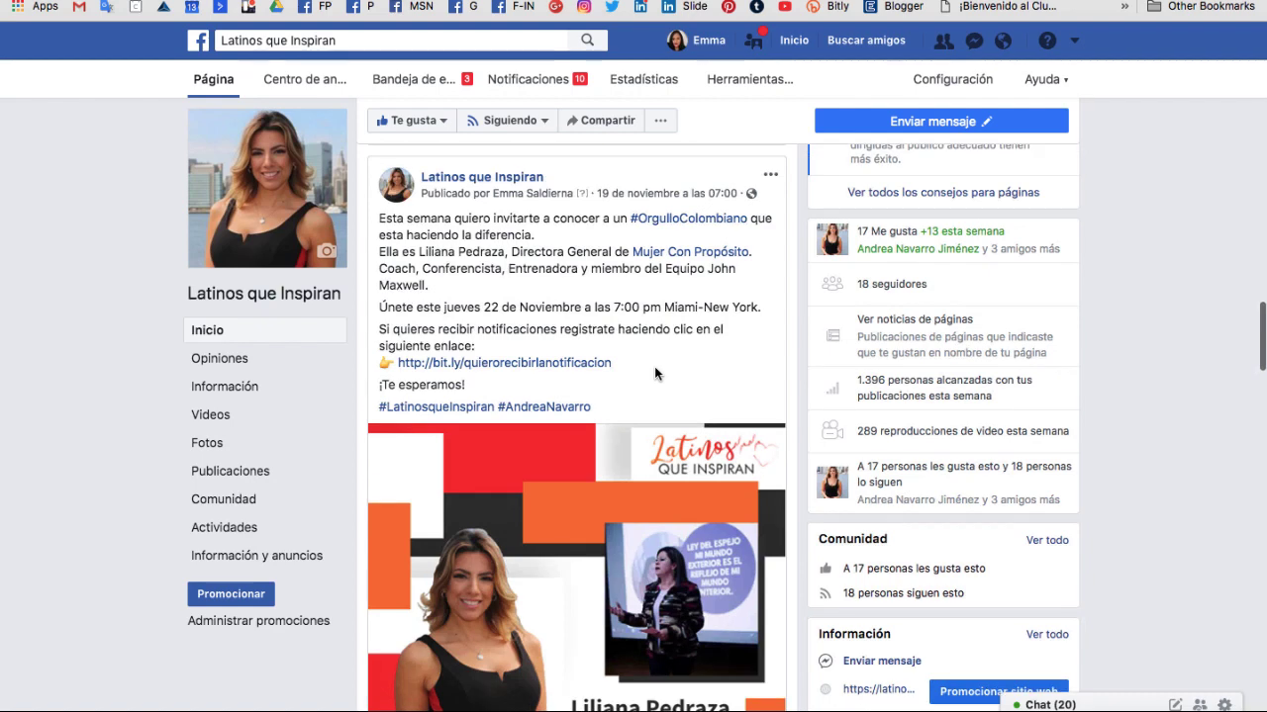
{"action": "scroll", "coordinate": [654, 371], "scroll_direction": "down", "scroll_amount": 1}
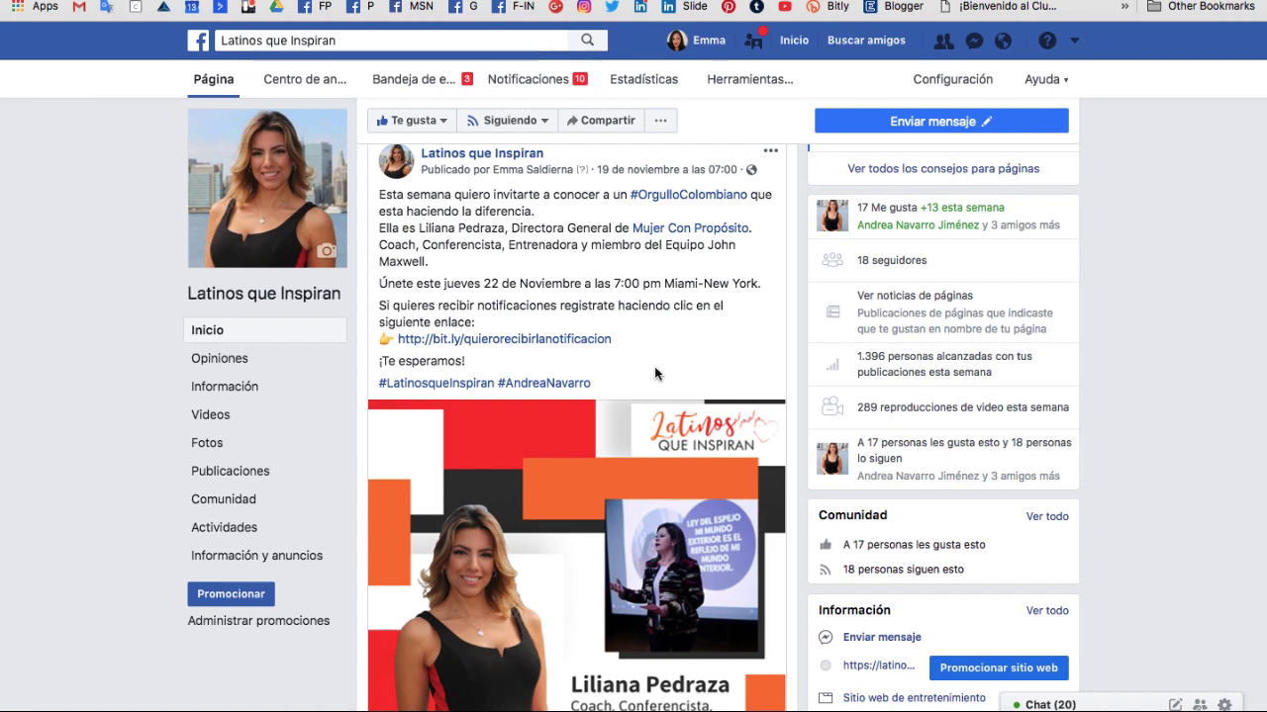
{"action": "scroll", "coordinate": [654, 366], "scroll_direction": "down", "scroll_amount": 1}
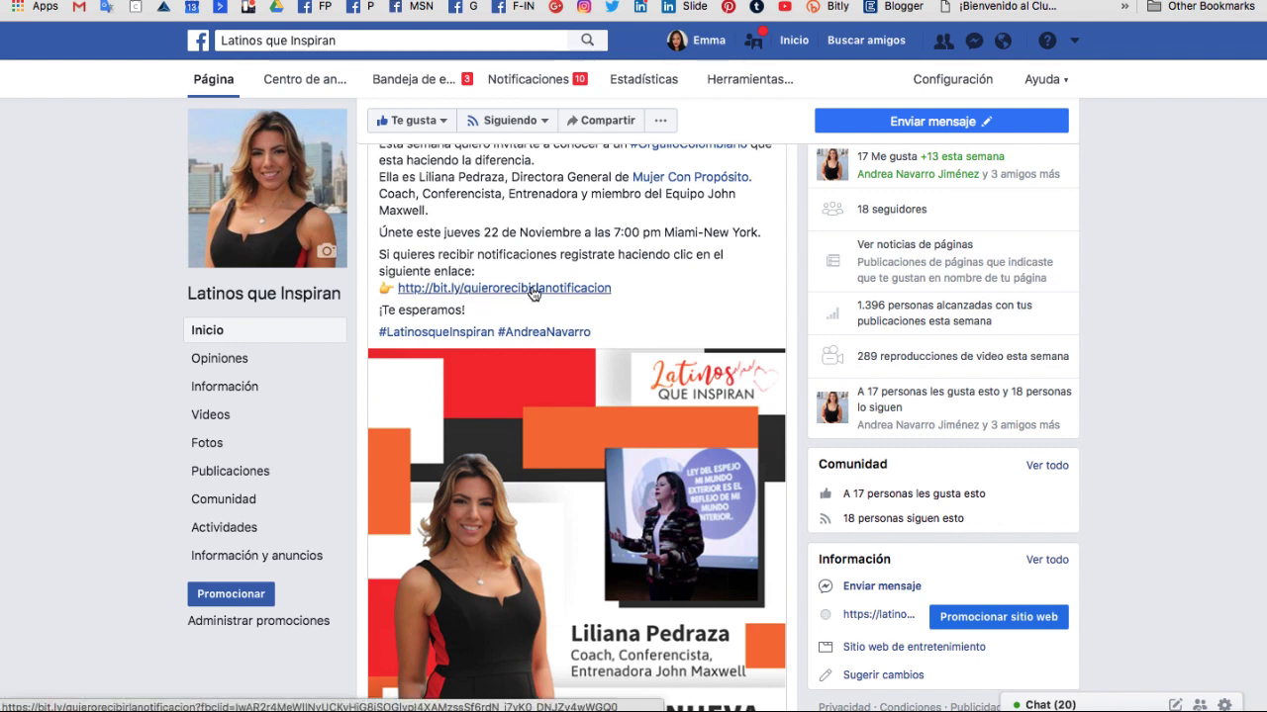
Open the post's bit.ly link and review the LATINOS QUE INSPIRAN form fields
{"action": "left_click", "coordinate": [536, 287]}
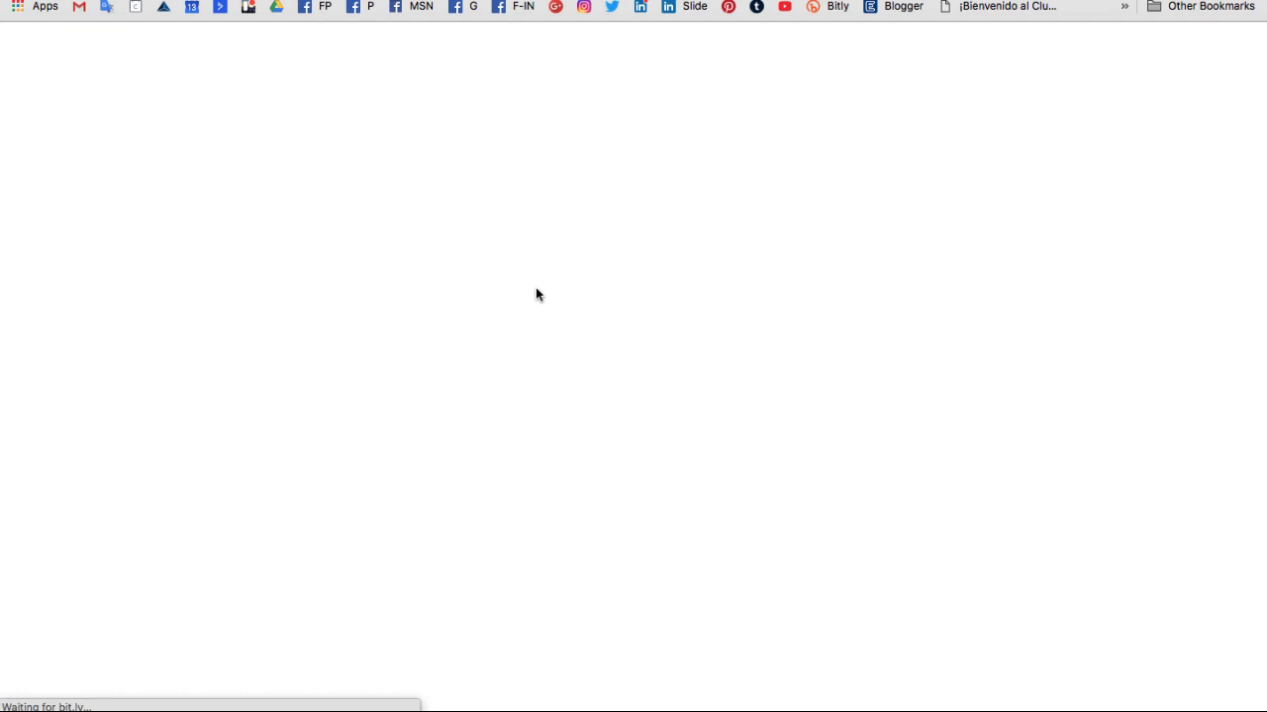
{"action": "scroll", "coordinate": [569, 432], "scroll_direction": "down", "scroll_amount": 2}
{"action": "scroll", "coordinate": [569, 432], "scroll_direction": "up", "scroll_amount": 2}
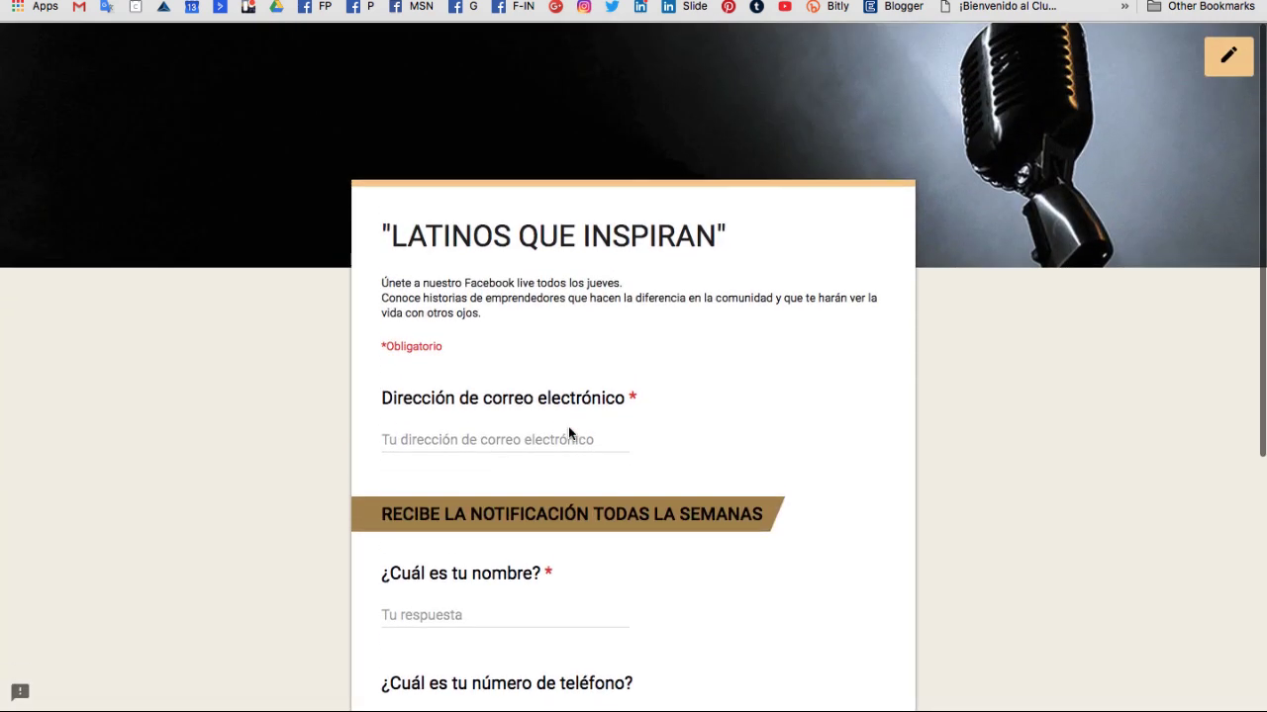
{"action": "scroll", "coordinate": [542, 369], "scroll_direction": "down", "scroll_amount": 2}
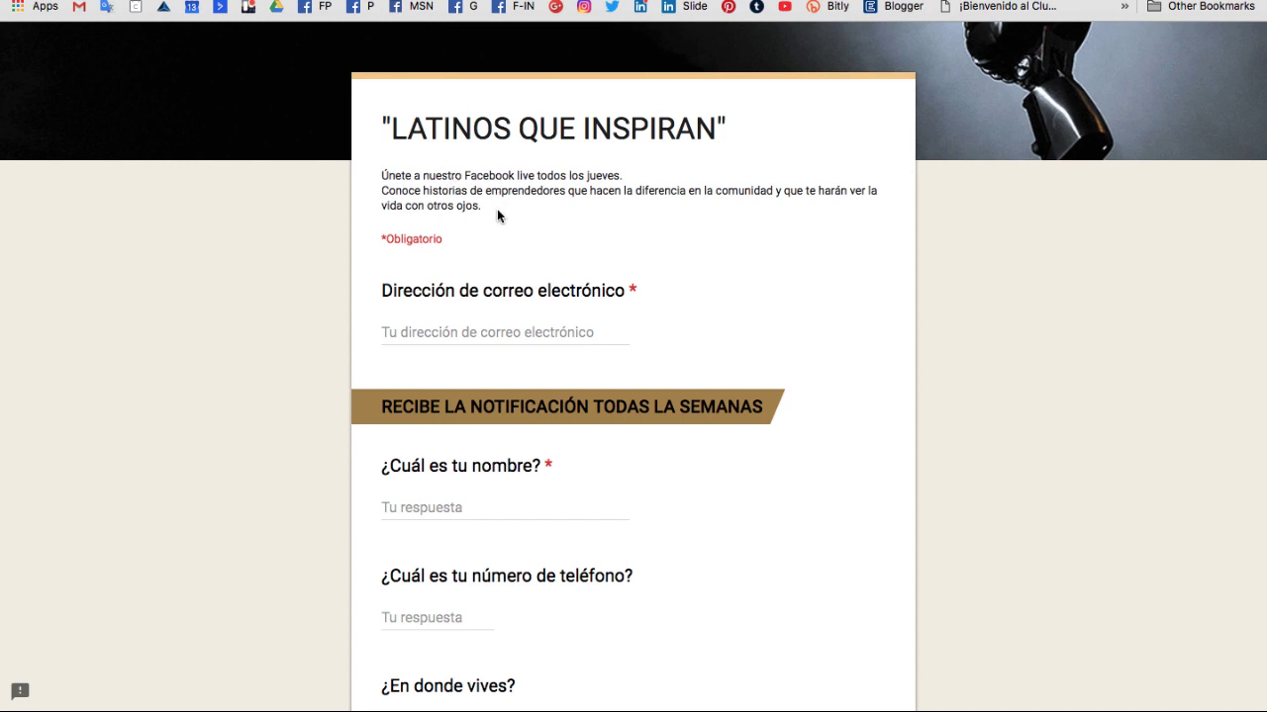
{"action": "scroll", "coordinate": [497, 211], "scroll_direction": "down", "scroll_amount": 2}
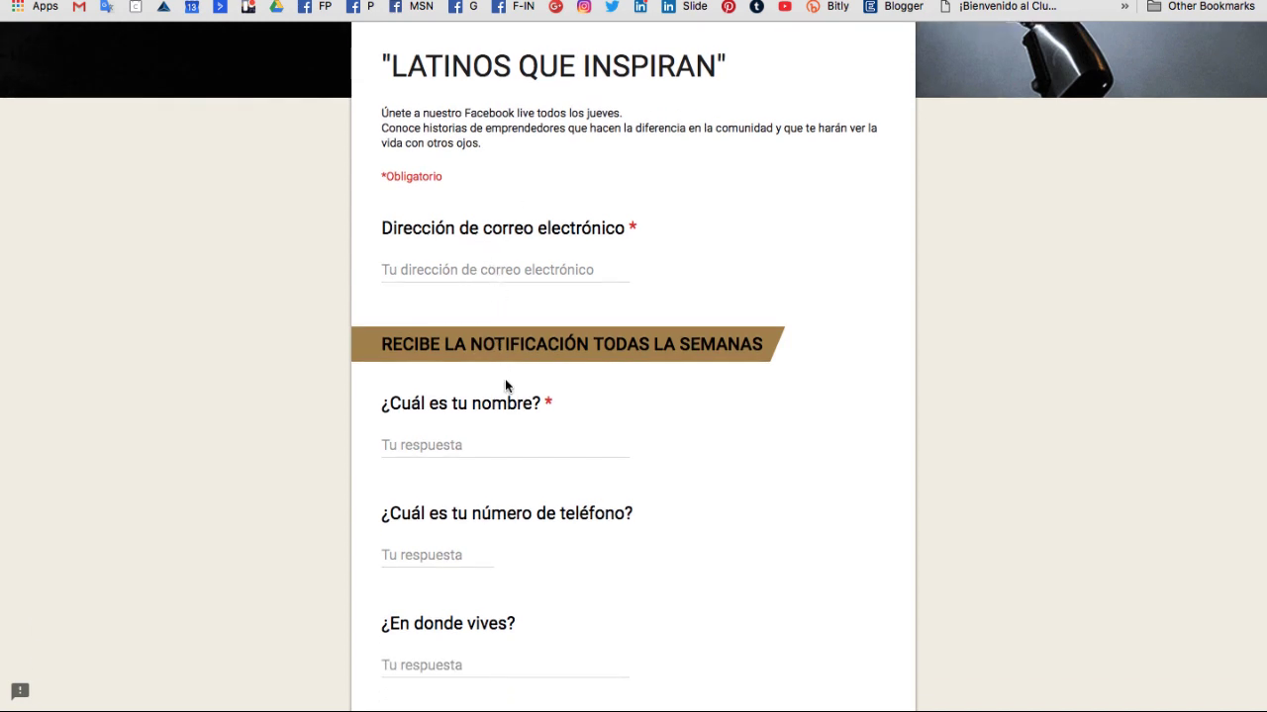
{"action": "scroll", "coordinate": [505, 387], "scroll_direction": "down", "scroll_amount": 5}
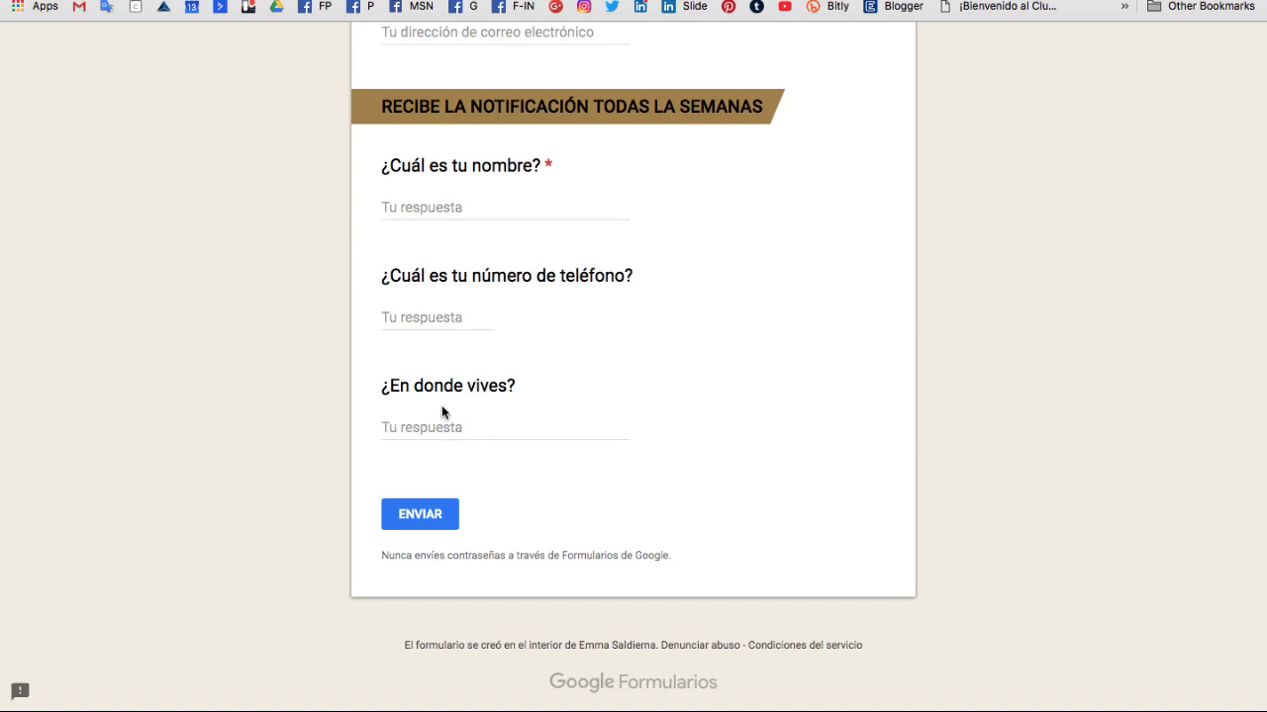
{"action": "scroll", "coordinate": [503, 416], "scroll_direction": "up", "scroll_amount": 3}
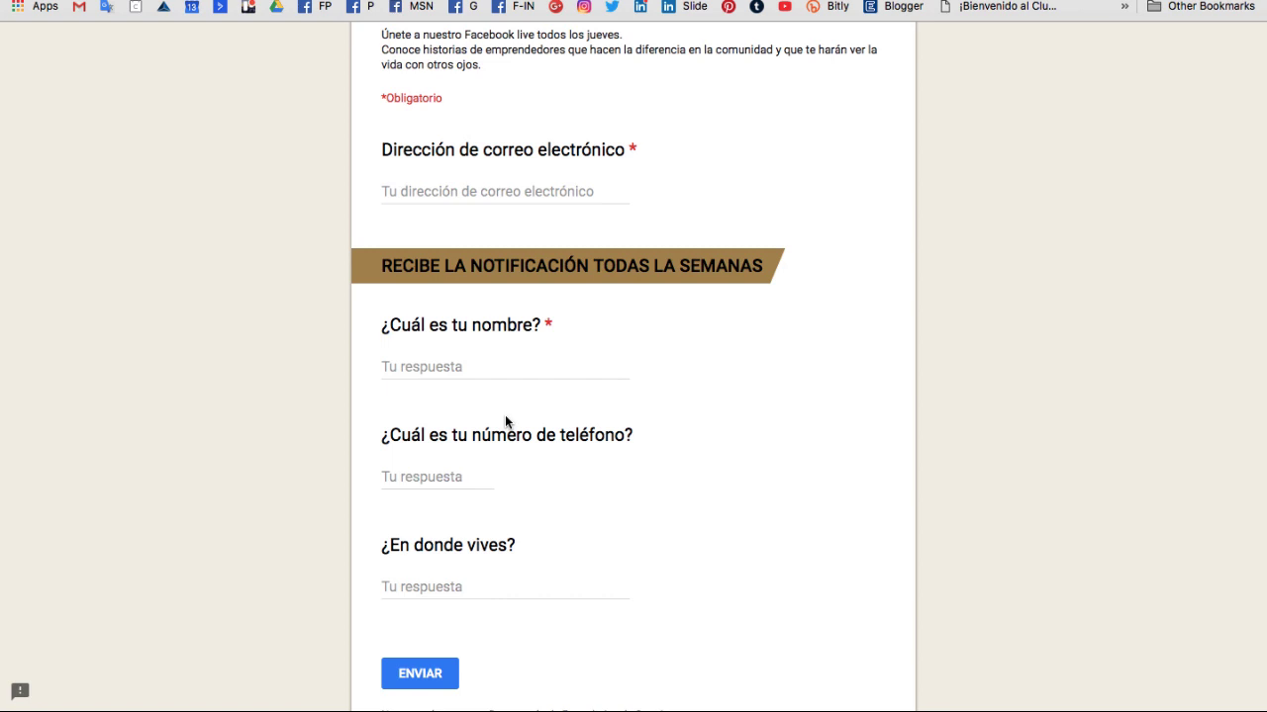
{"action": "scroll", "coordinate": [504, 422], "scroll_direction": "down", "scroll_amount": 1}
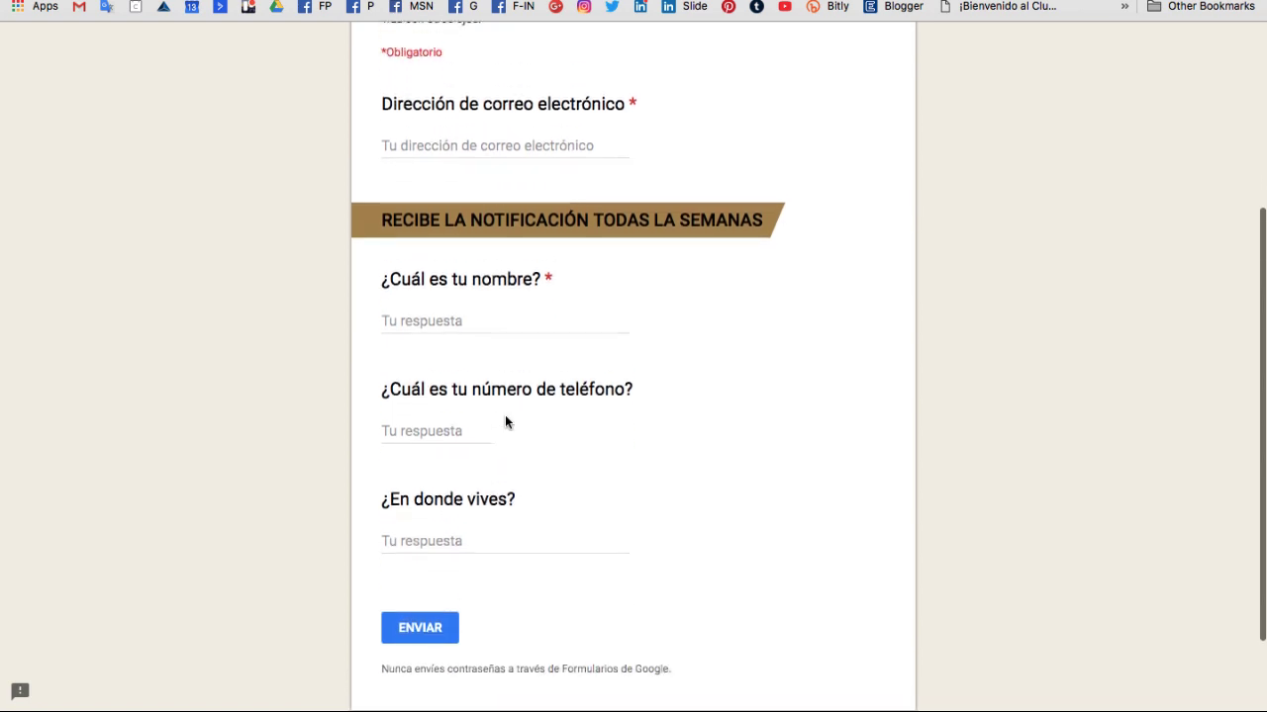
{"action": "scroll", "coordinate": [504, 421], "scroll_direction": "up", "scroll_amount": 3}
{"action": "scroll", "coordinate": [505, 422], "scroll_direction": "down", "scroll_amount": 3}
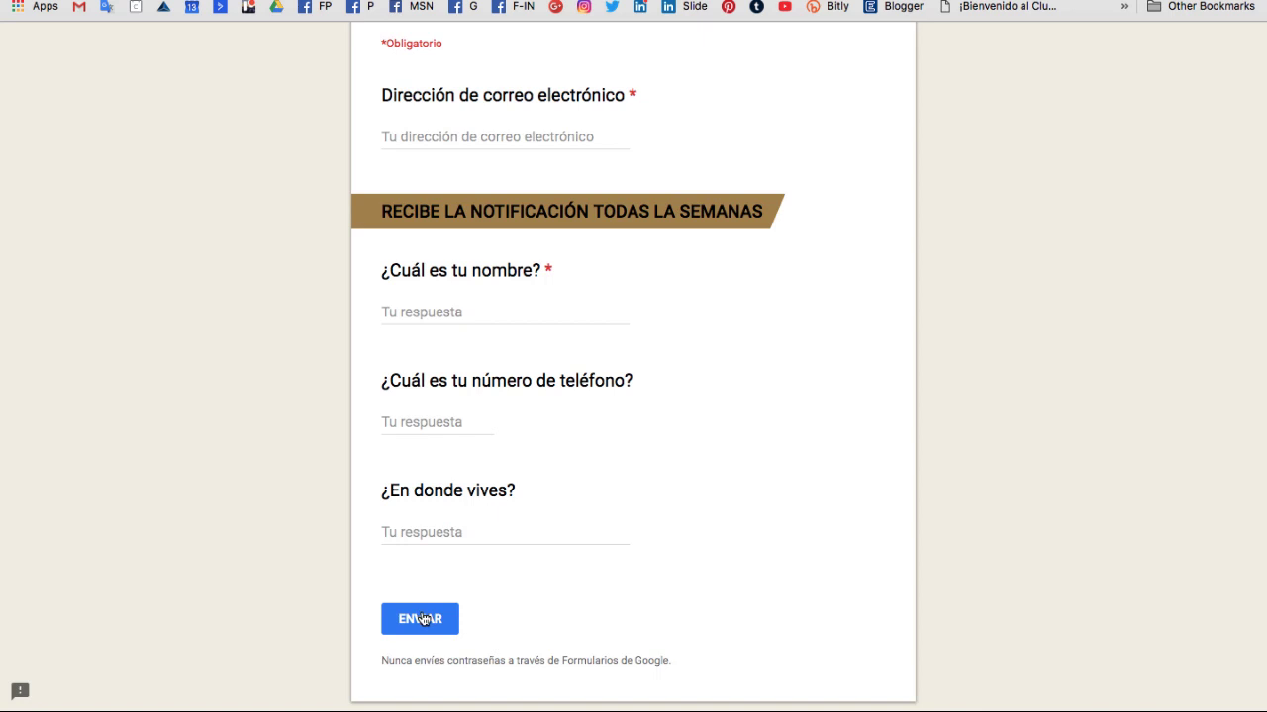
{"action": "scroll", "coordinate": [667, 424], "scroll_direction": "up", "scroll_amount": 3}
{"action": "scroll", "coordinate": [667, 425], "scroll_direction": "down", "scroll_amount": 1}
{"action": "mouse_move", "coordinate": [497, 688]}
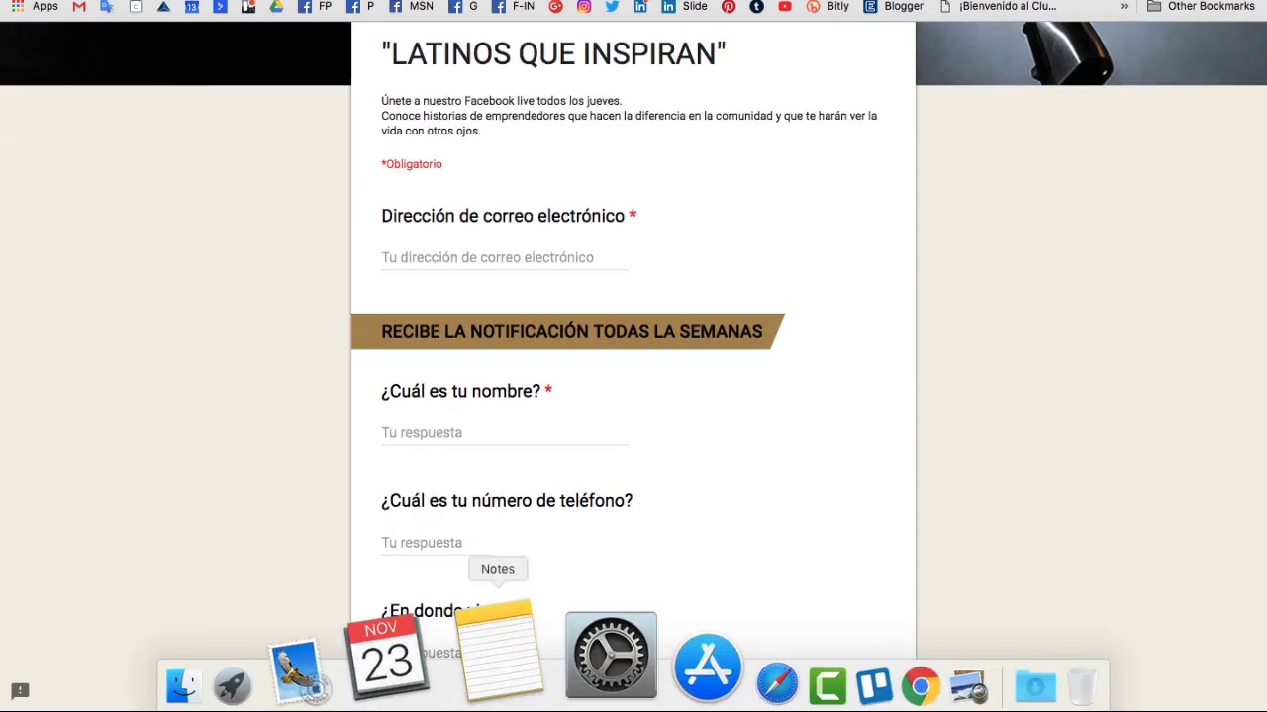
{"action": "scroll", "coordinate": [693, 212], "scroll_direction": "up", "scroll_amount": 1}
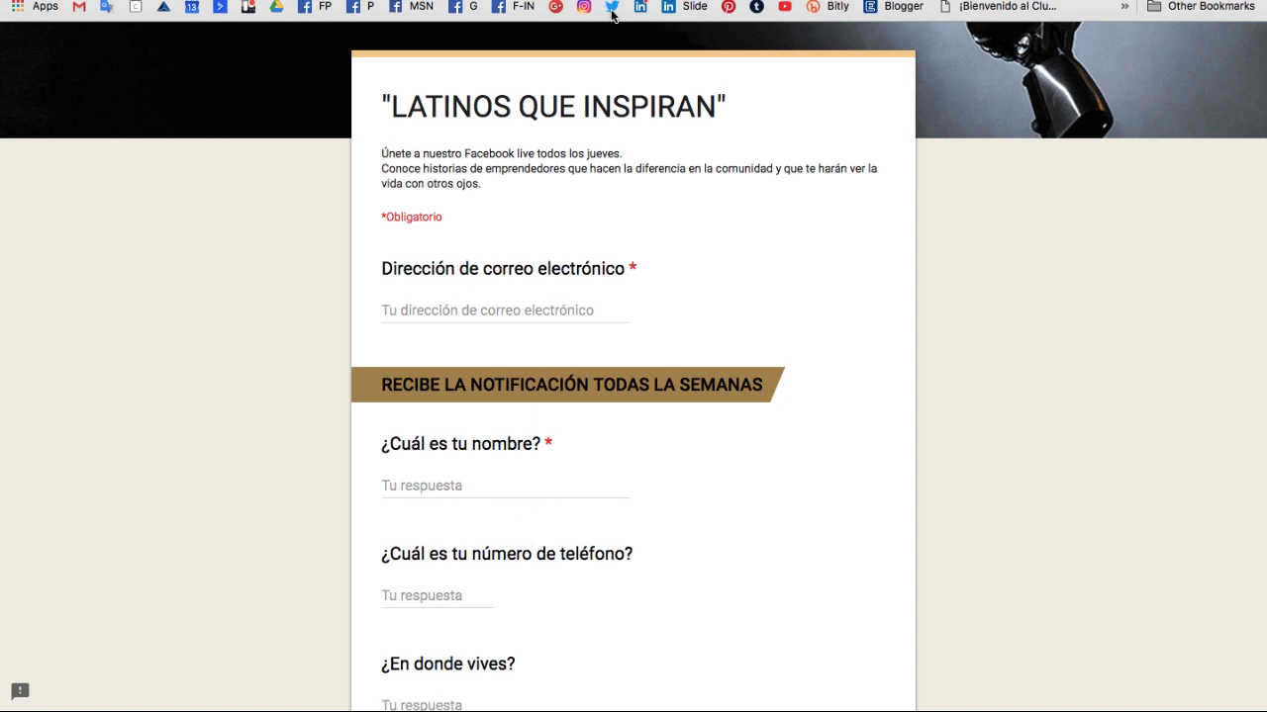
{"action": "mouse_move", "coordinate": [611, 4]}
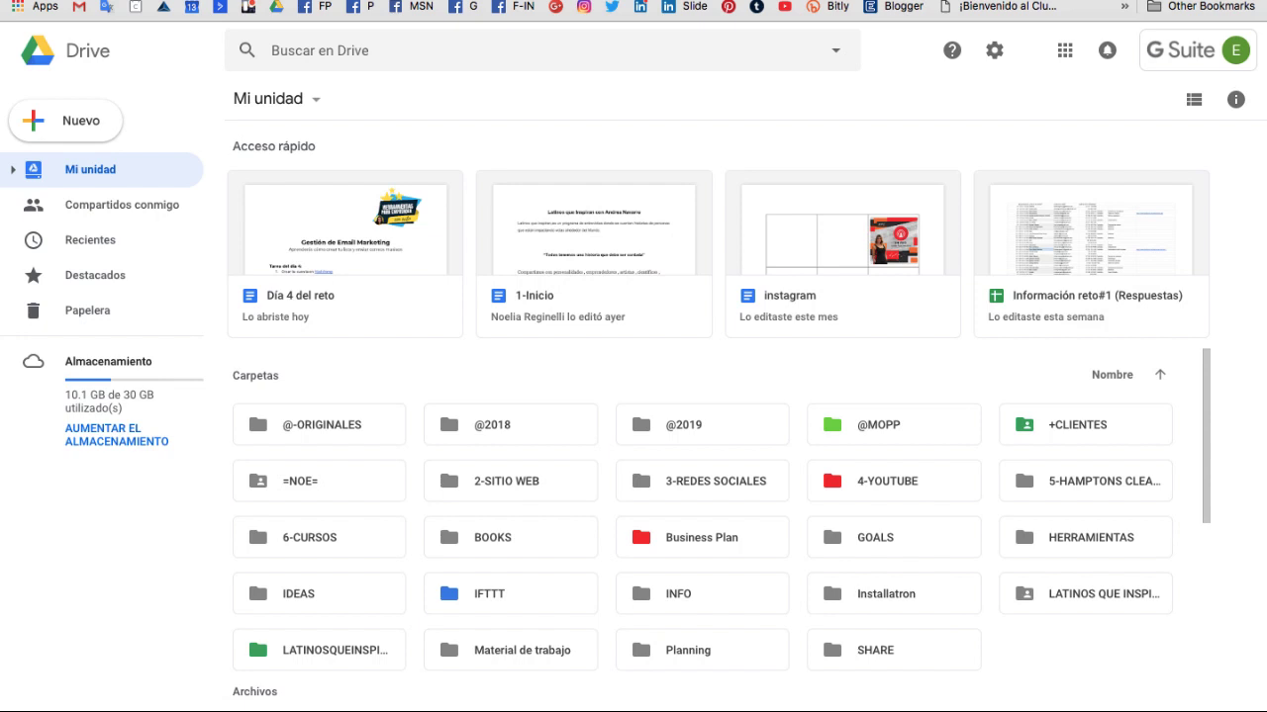
Create a blank Google Form from Drive's Nuevo > Más > Formularios de Google
{"action": "left_click", "coordinate": [91, 124]}
{"action": "mouse_move", "coordinate": [105, 327]}
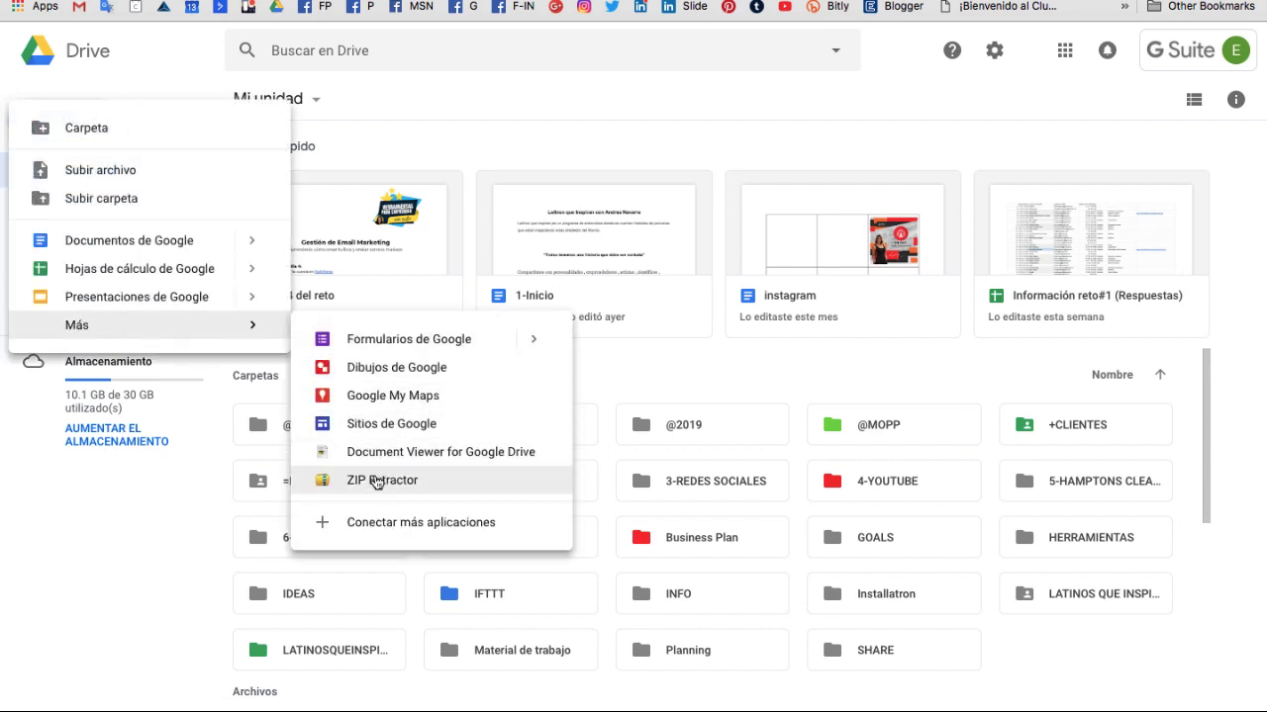
{"action": "left_click", "coordinate": [442, 341]}
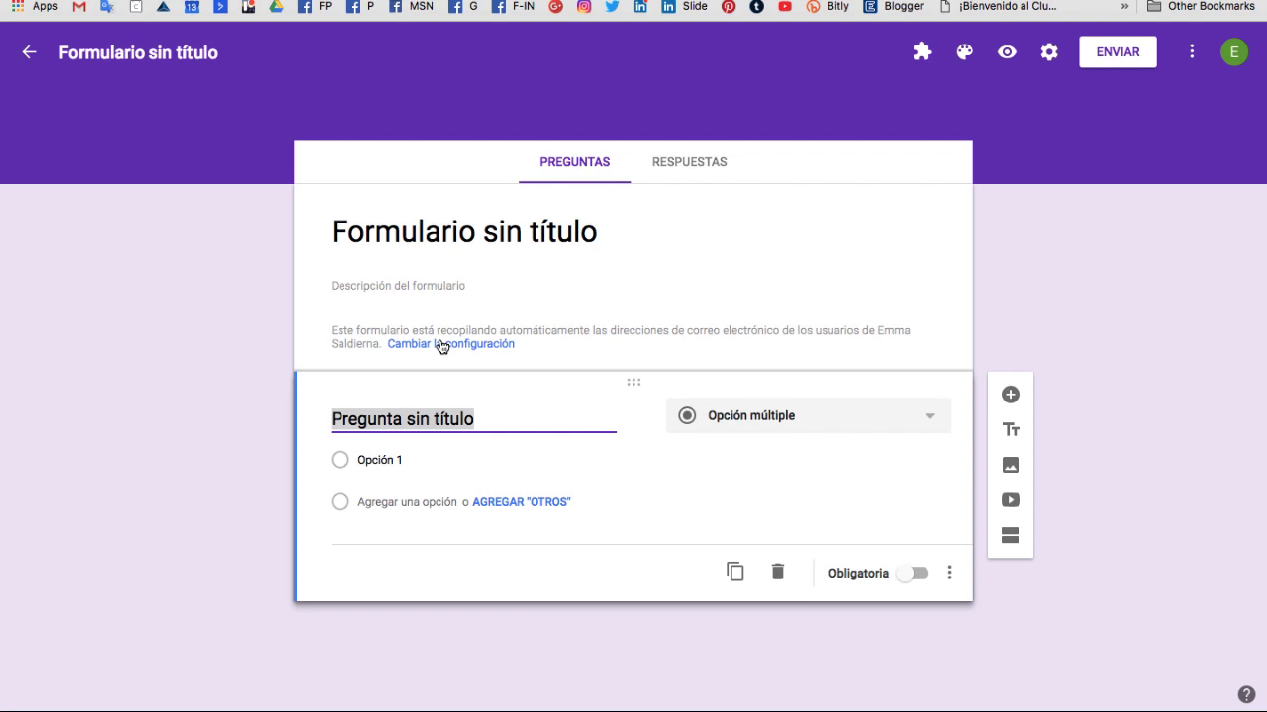
Replace 'Formulario sin título' with 'LATINOS QUE INSPIRAN' copied from the existing form
{"action": "left_click", "coordinate": [427, 228]}
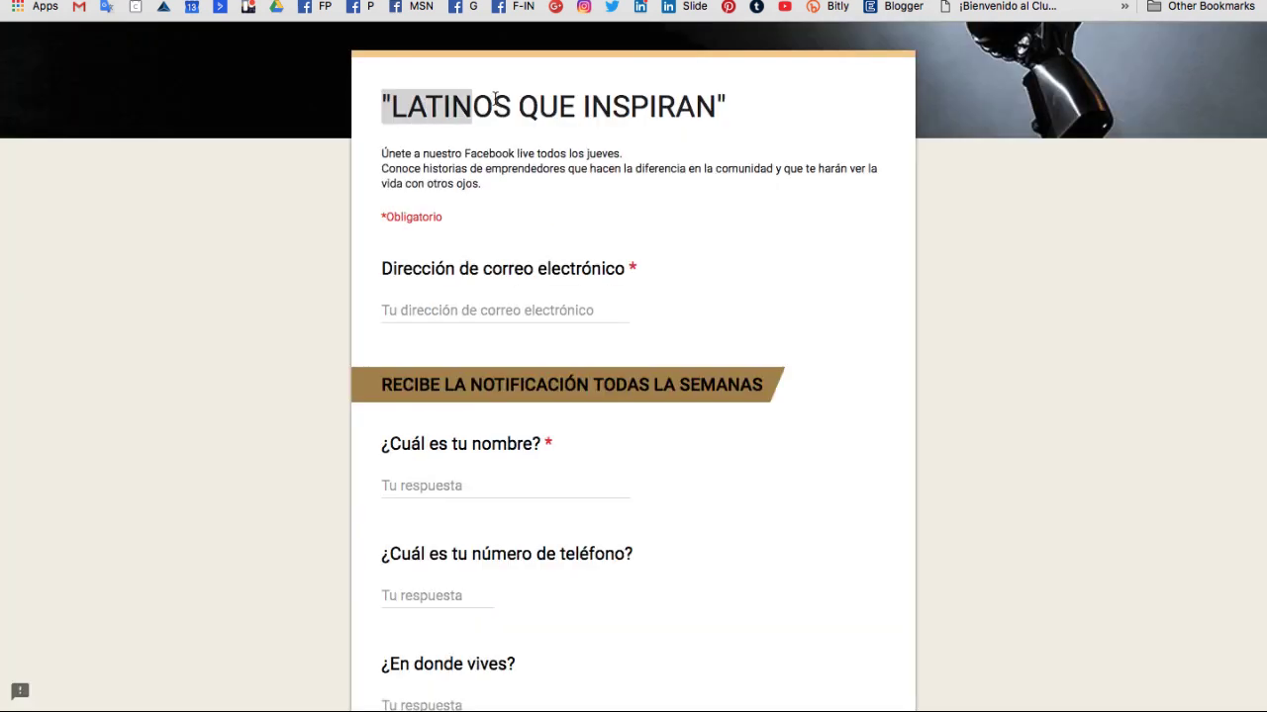
{"action": "left_click_drag", "start_coordinate": [384, 106], "coordinate": [760, 105]}
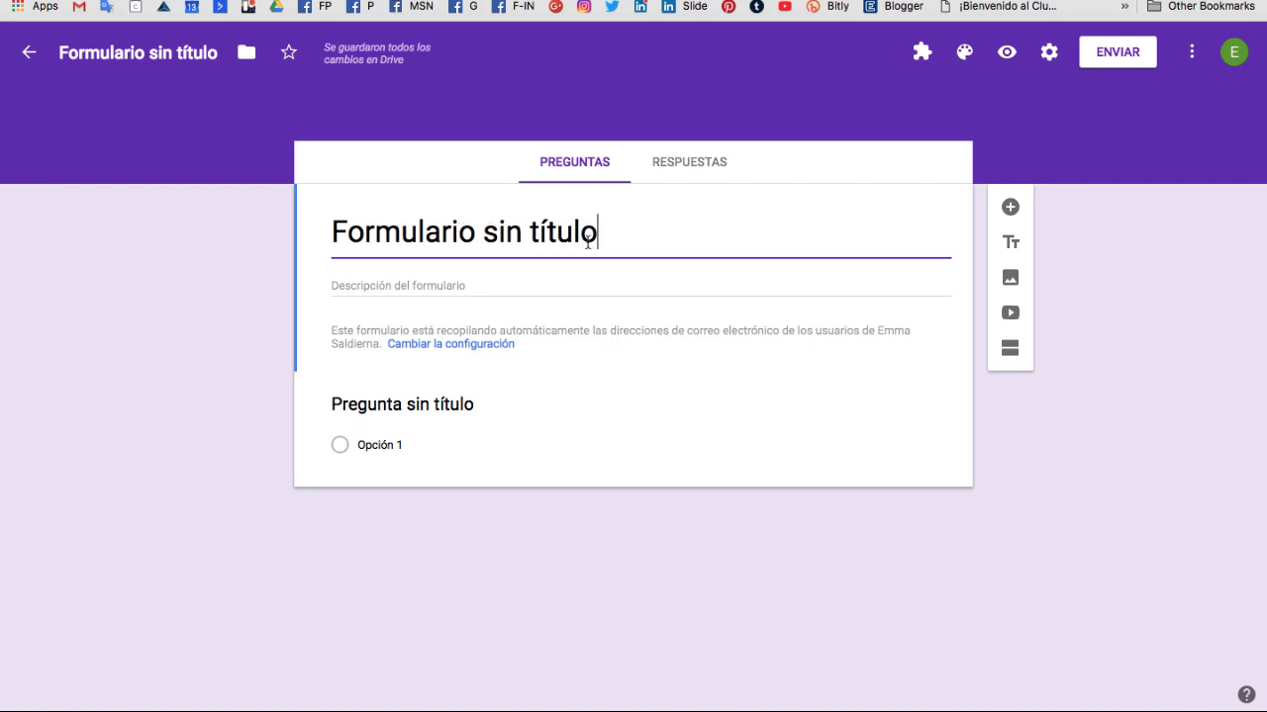
{"action": "type", "text": "\"LATINOS QUE INSPIRAN\""}
{"action": "left_click", "coordinate": [422, 285]}
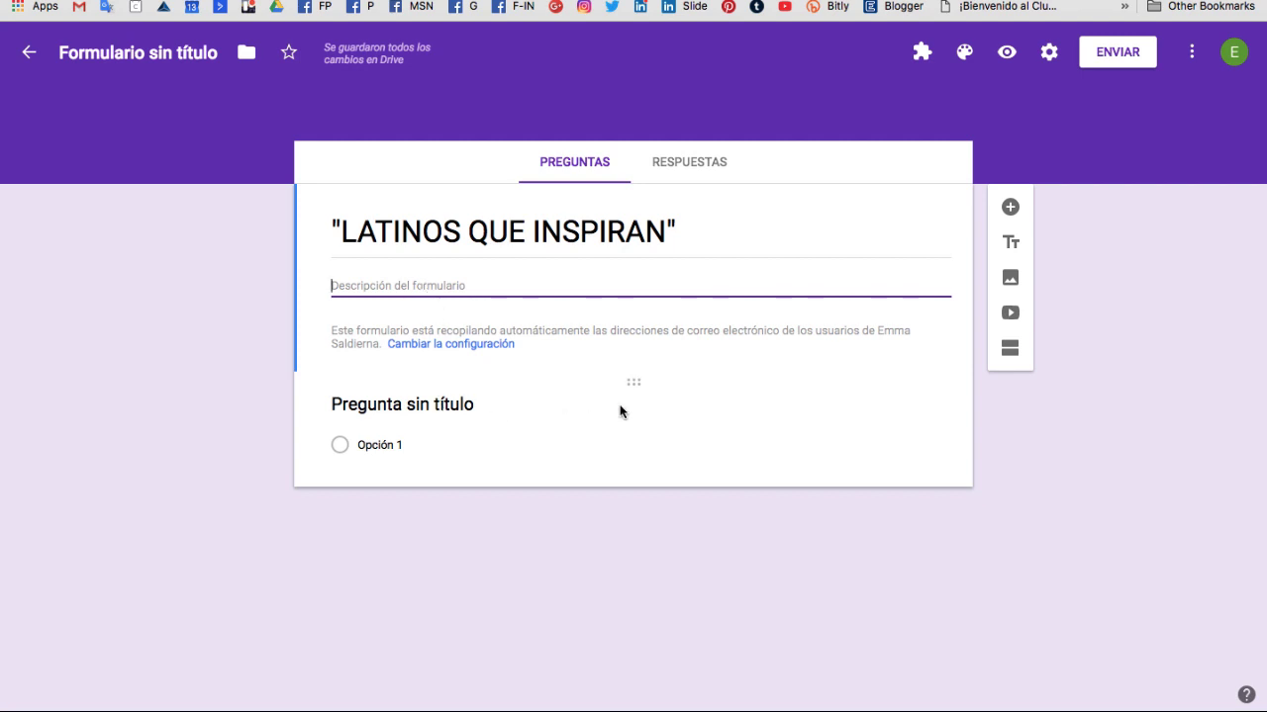
{"action": "left_click", "coordinate": [455, 405]}
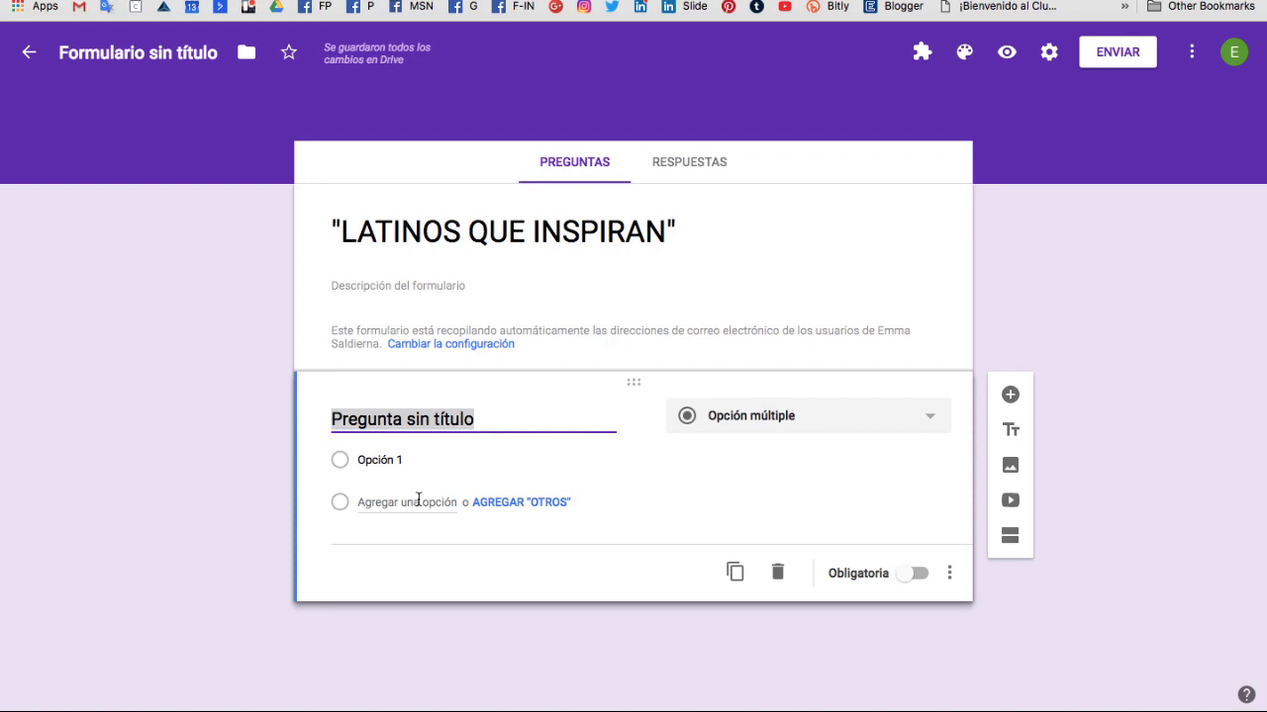
Try several question types, then settle on Escala lineal with the default 1 to 5 range
{"action": "left_click", "coordinate": [929, 421]}
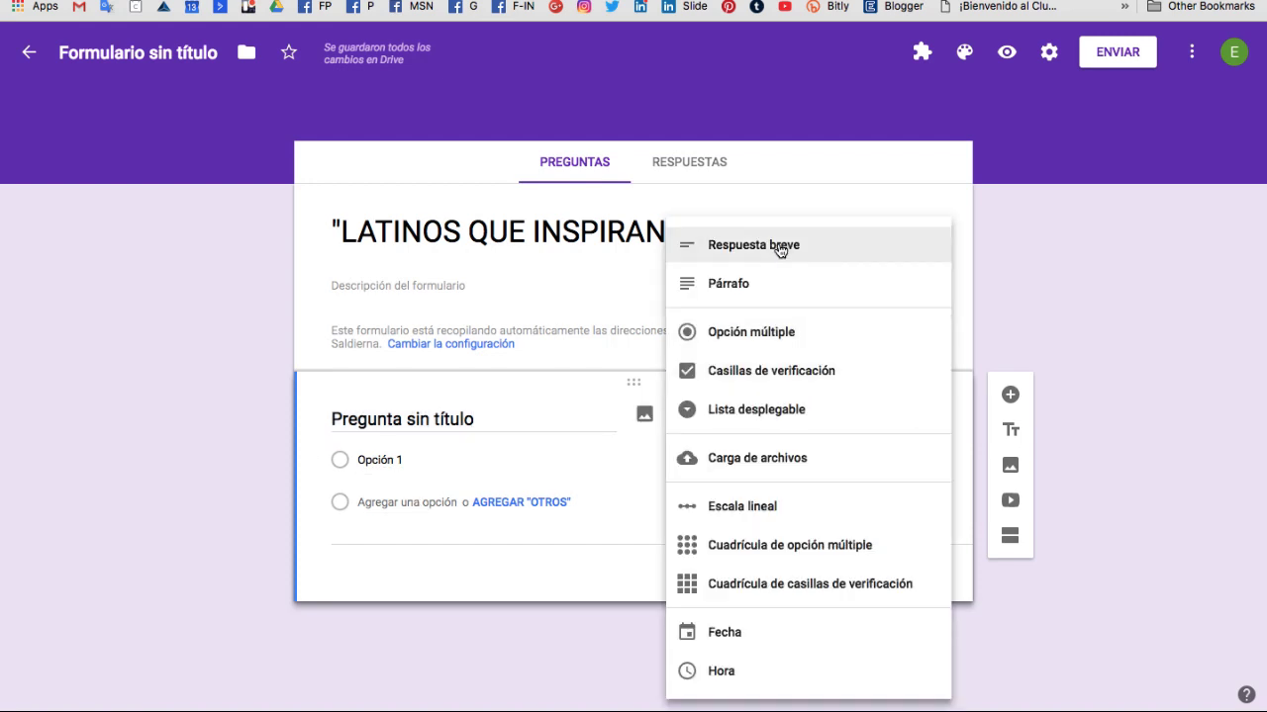
{"action": "left_click", "coordinate": [781, 248]}
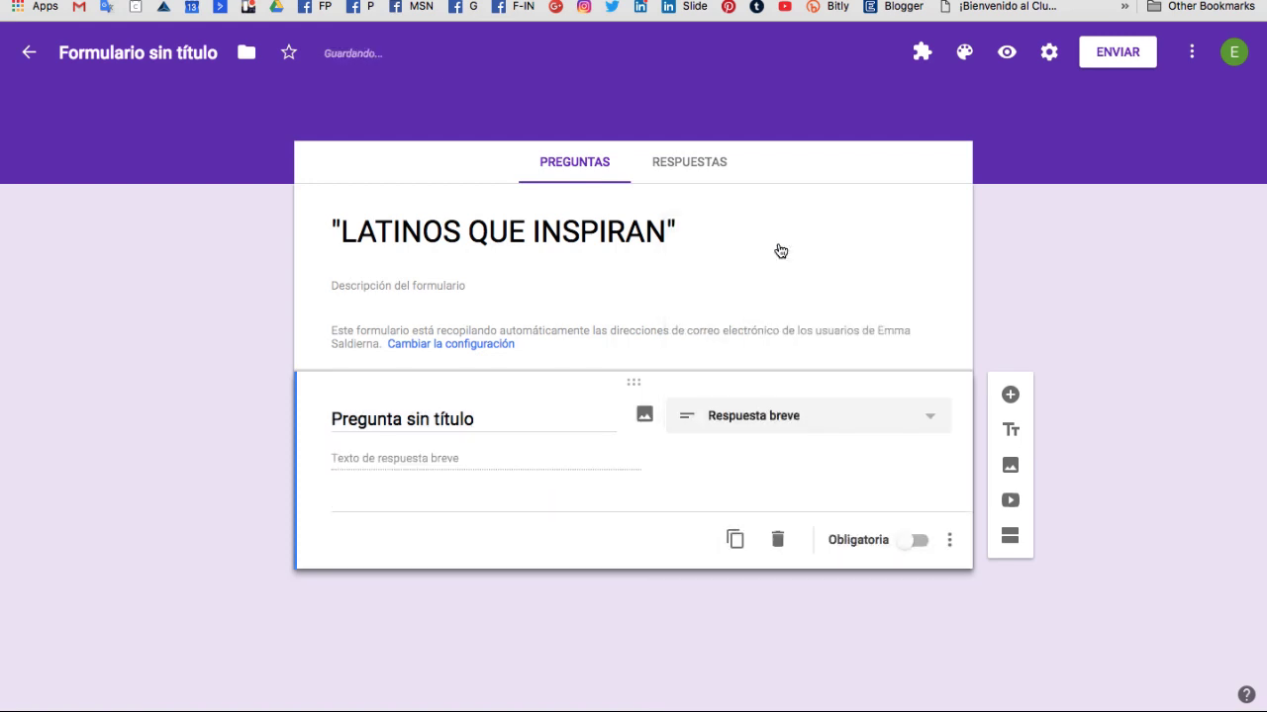
{"action": "left_click", "coordinate": [411, 421]}
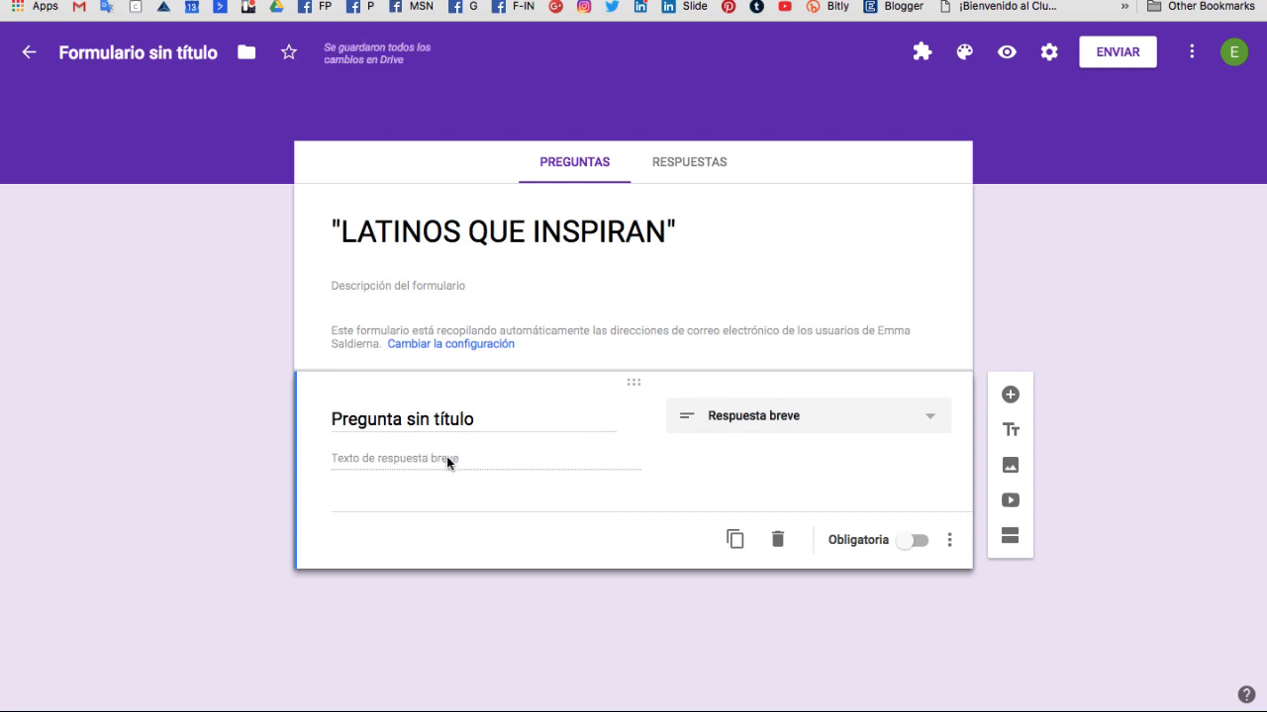
{"action": "left_click", "coordinate": [913, 416]}
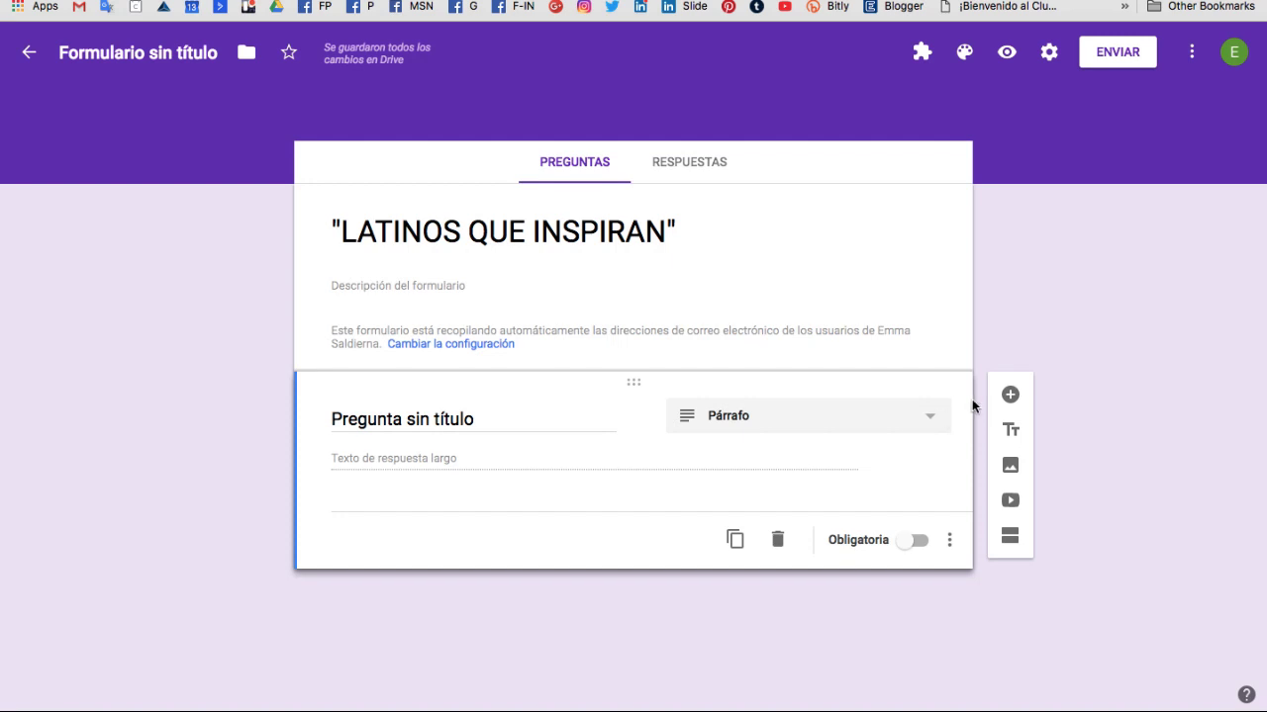
{"action": "left_click", "coordinate": [892, 439]}
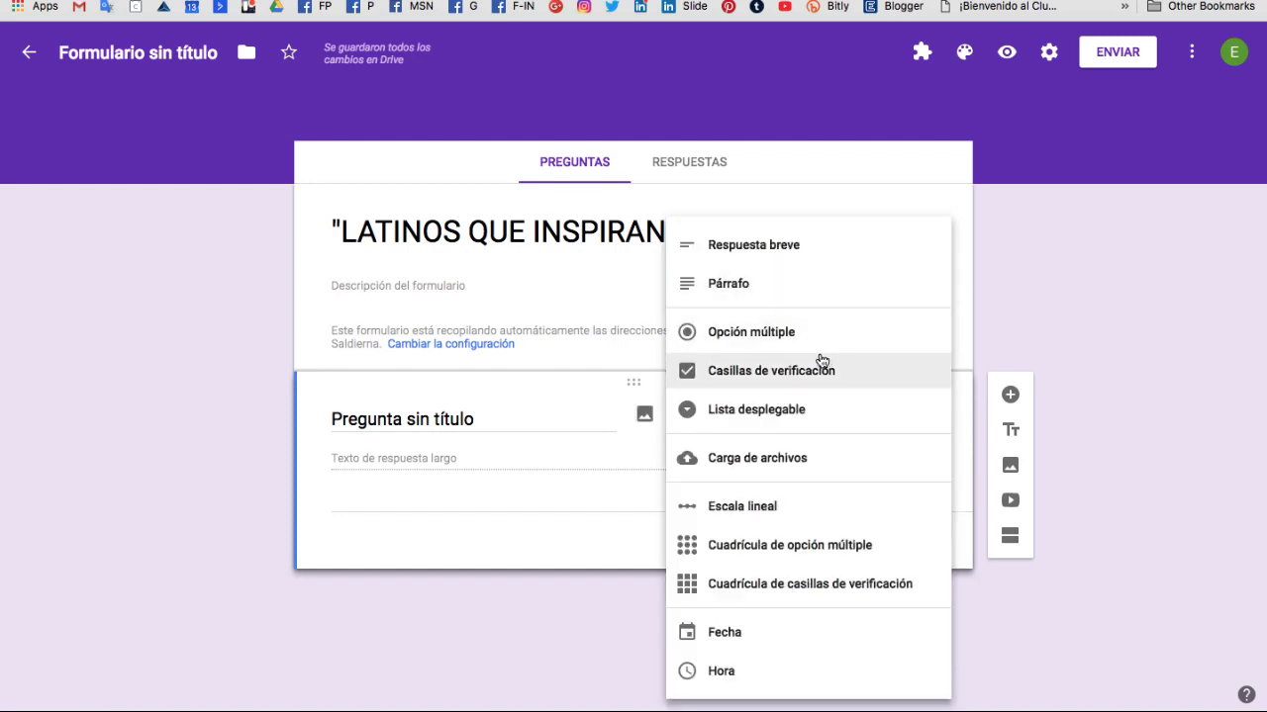
{"action": "left_click", "coordinate": [792, 376]}
{"action": "left_click", "coordinate": [767, 416]}
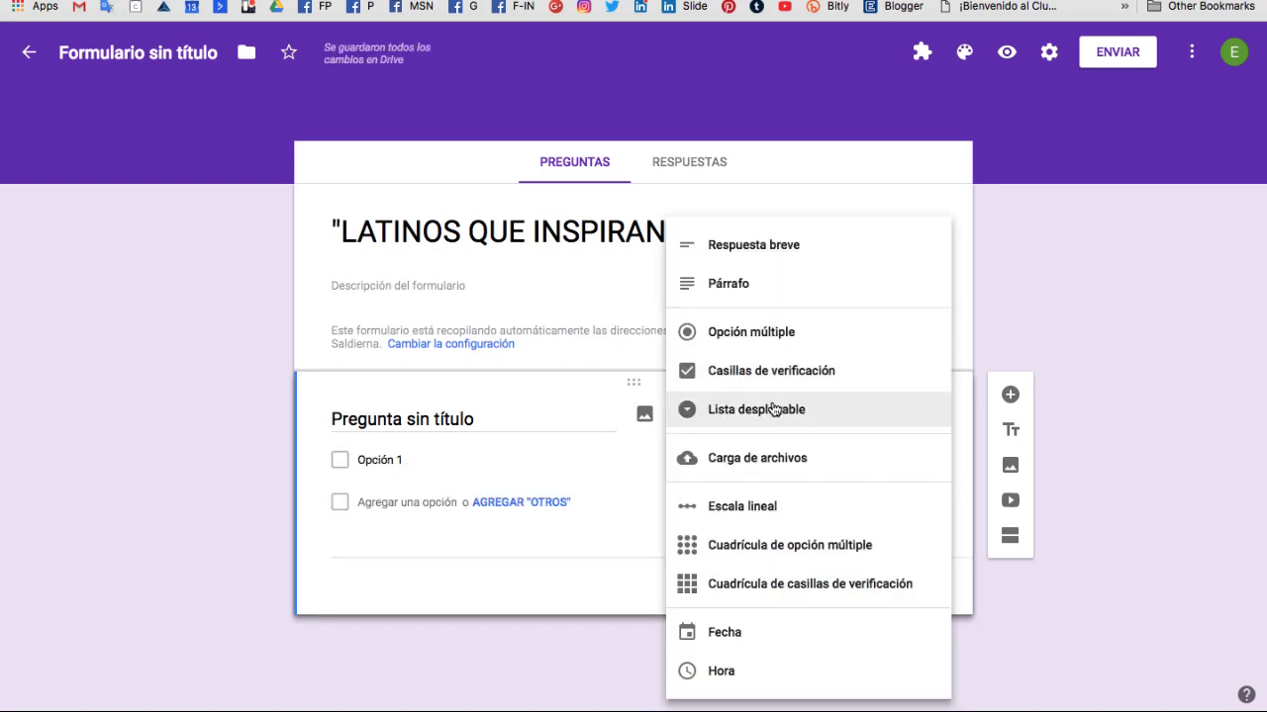
{"action": "left_click", "coordinate": [763, 410]}
{"action": "left_click", "coordinate": [760, 412]}
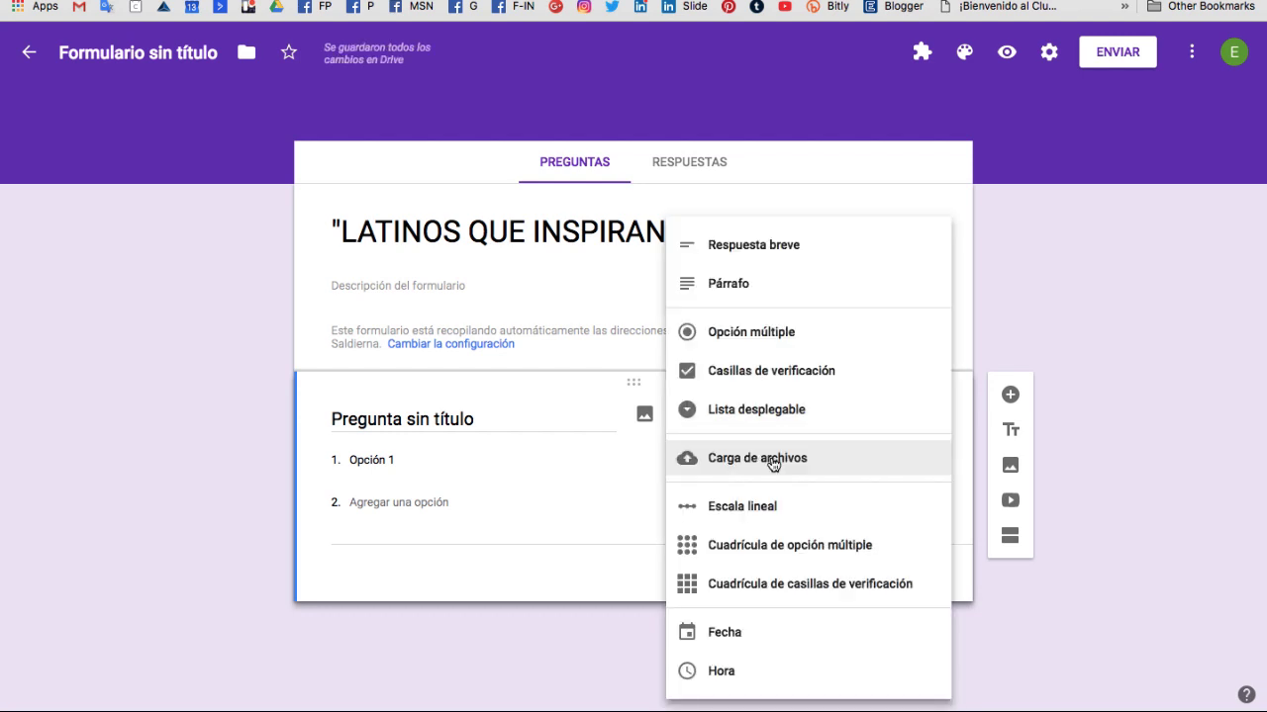
{"action": "left_click", "coordinate": [757, 518]}
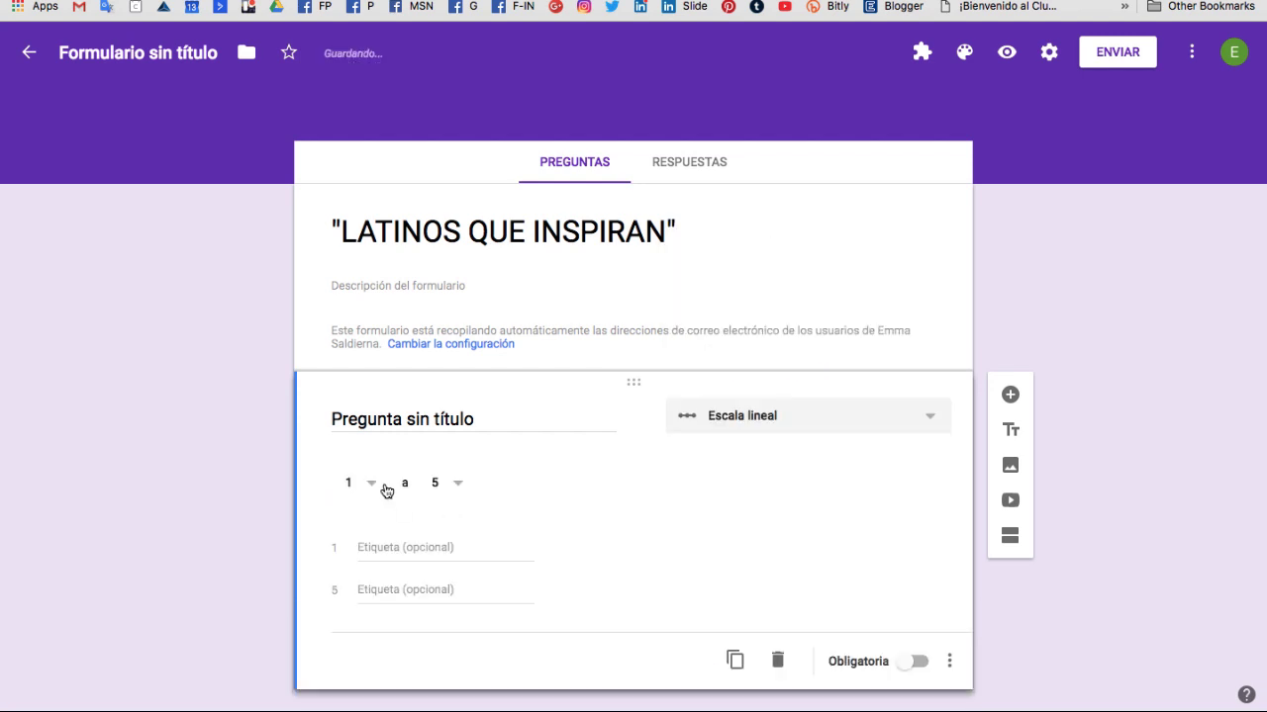
{"action": "left_click", "coordinate": [865, 428]}
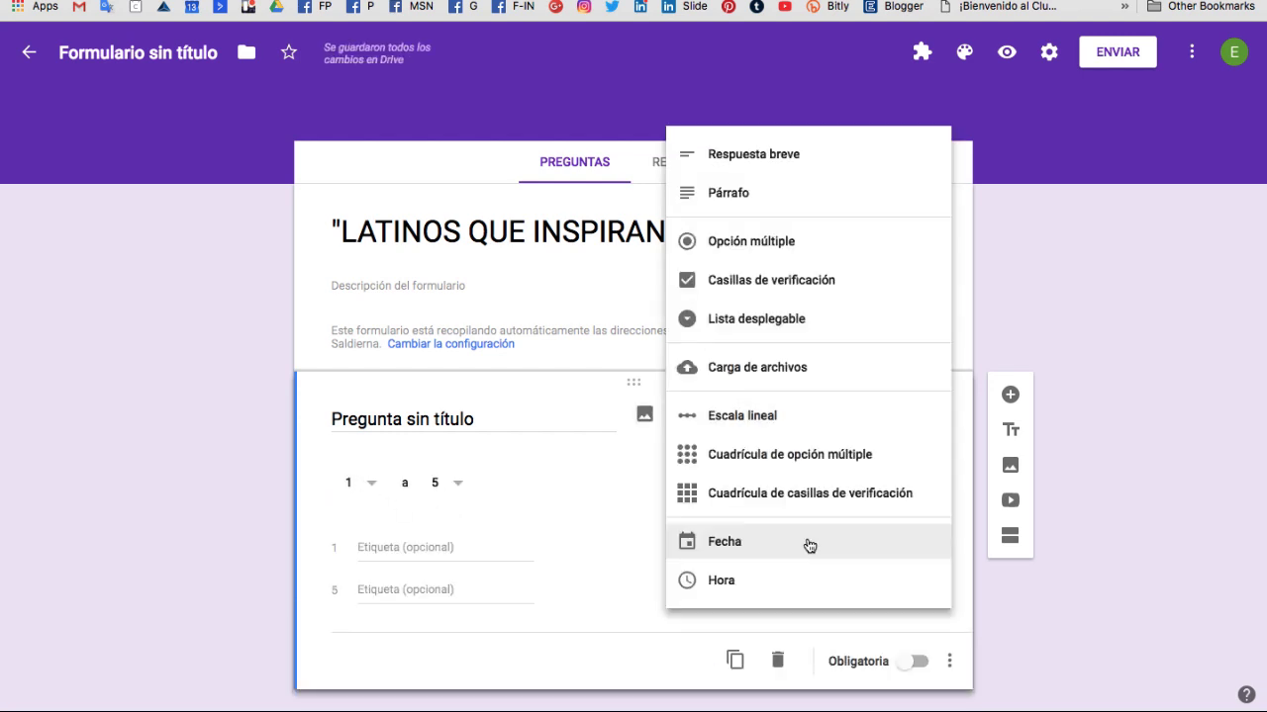
{"action": "left_click", "coordinate": [992, 265]}
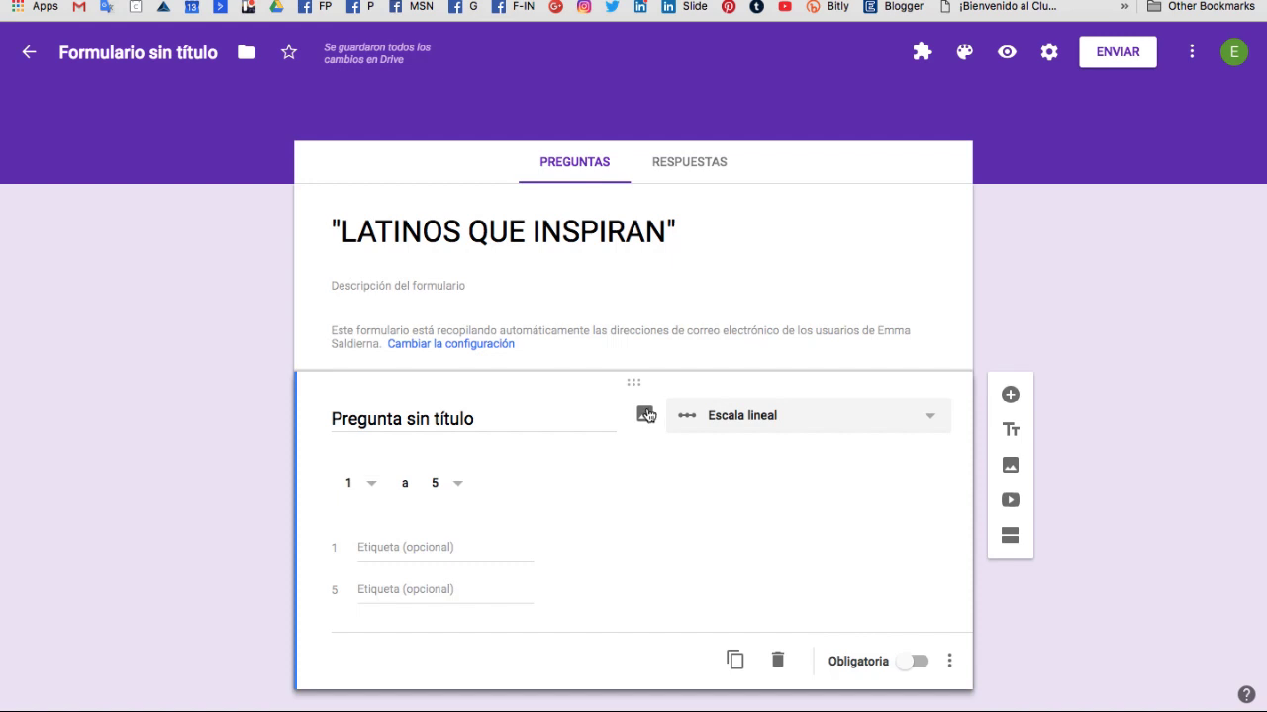
{"action": "left_click", "coordinate": [647, 416]}
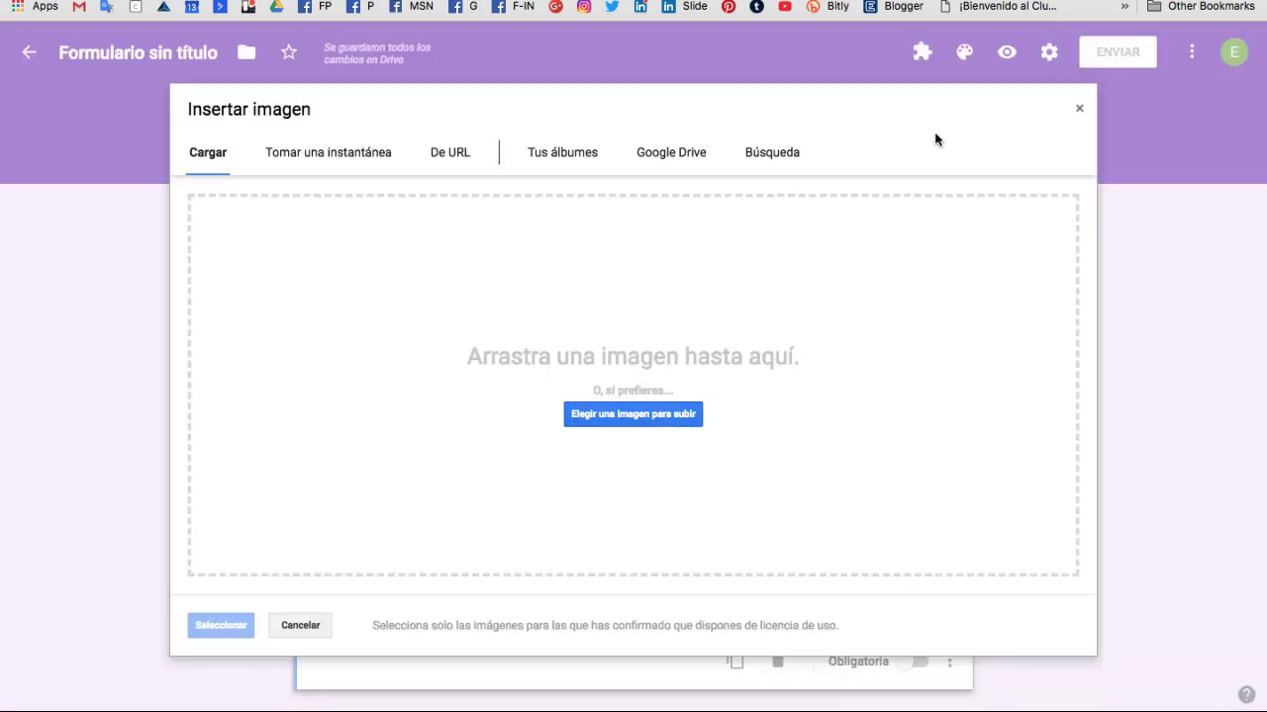
{"action": "left_click", "coordinate": [633, 416]}
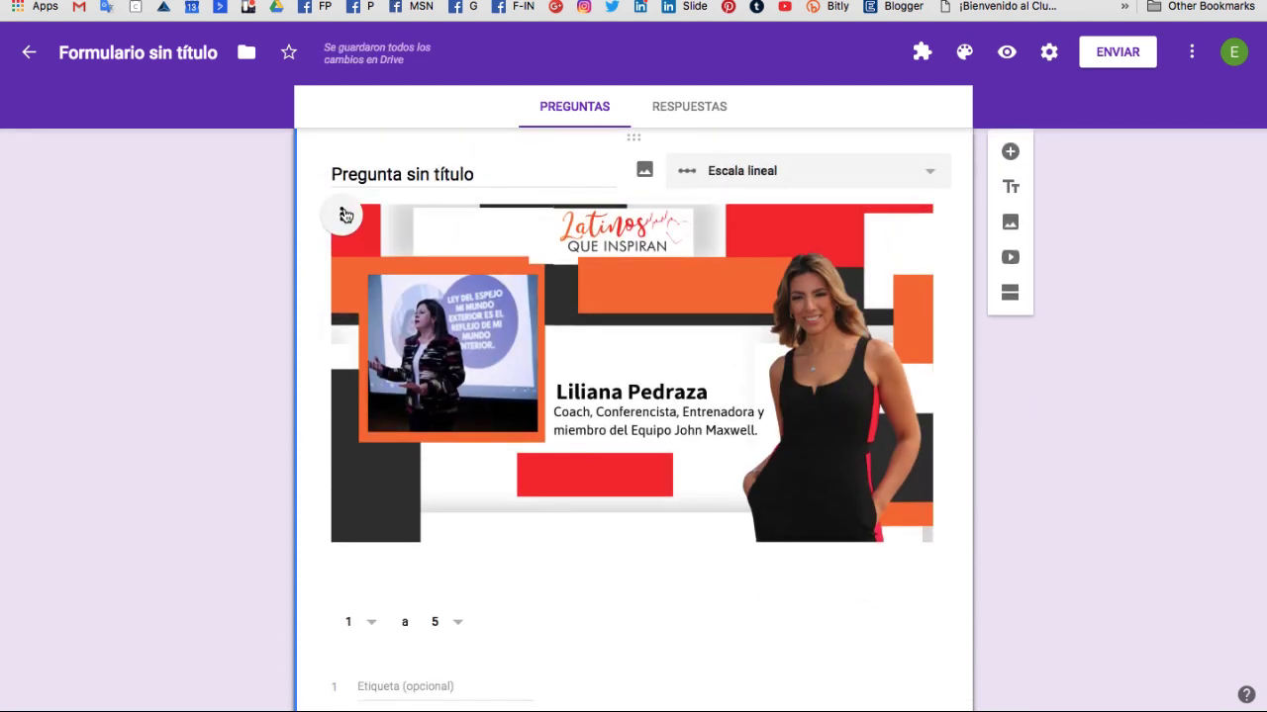
{"action": "left_click", "coordinate": [344, 214]}
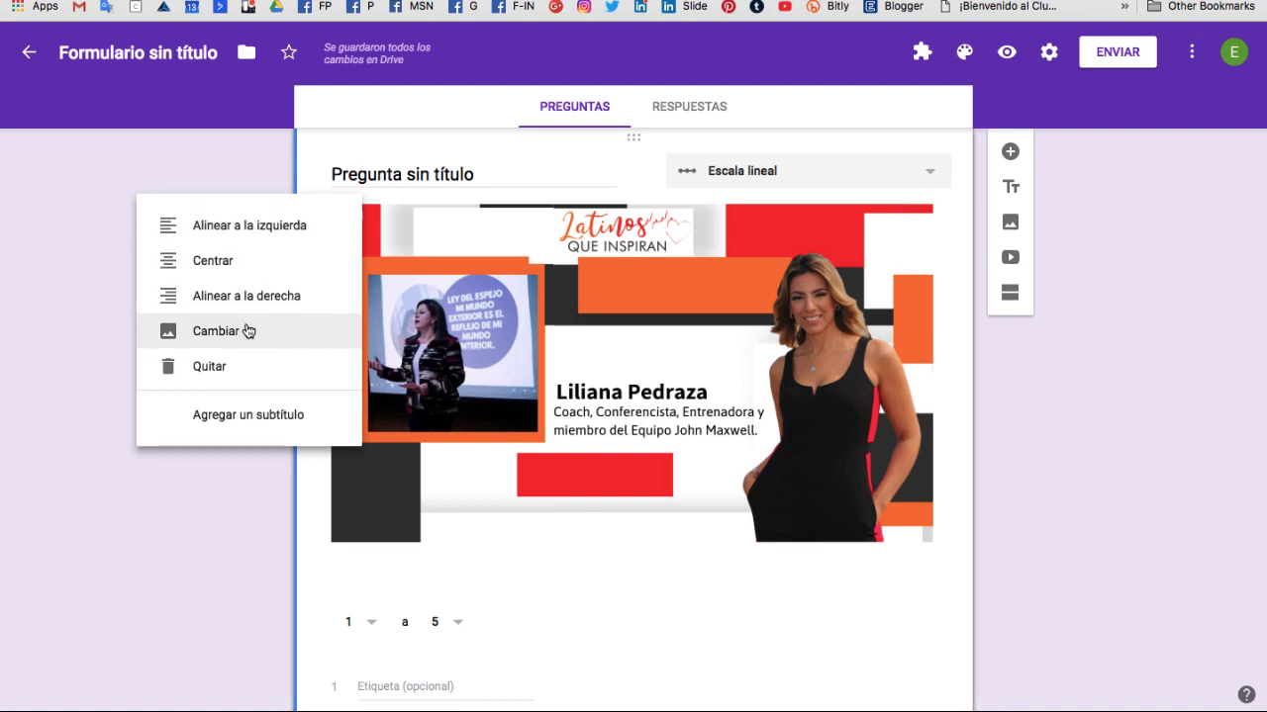
{"action": "left_click", "coordinate": [224, 370]}
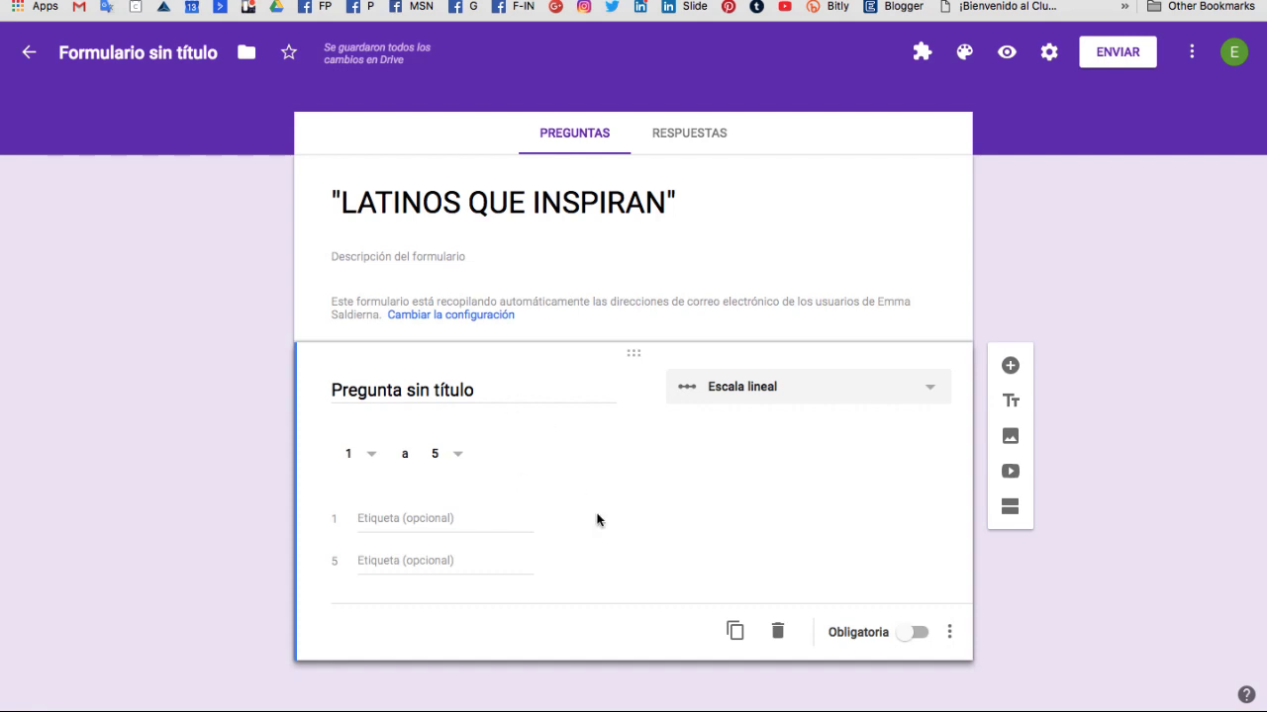
Duplicate the scale question, add a title-and-description block, and open the video picker
{"action": "scroll", "coordinate": [759, 581], "scroll_direction": "down", "scroll_amount": 1}
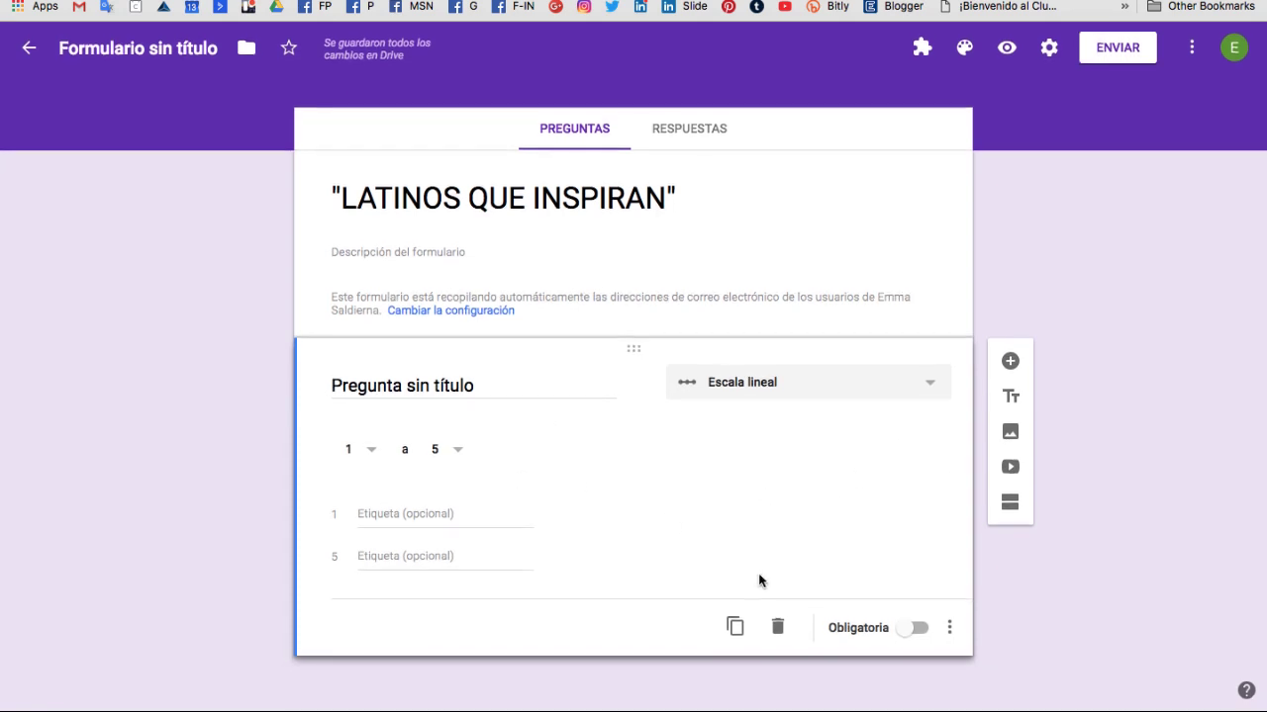
{"action": "left_click", "coordinate": [735, 630]}
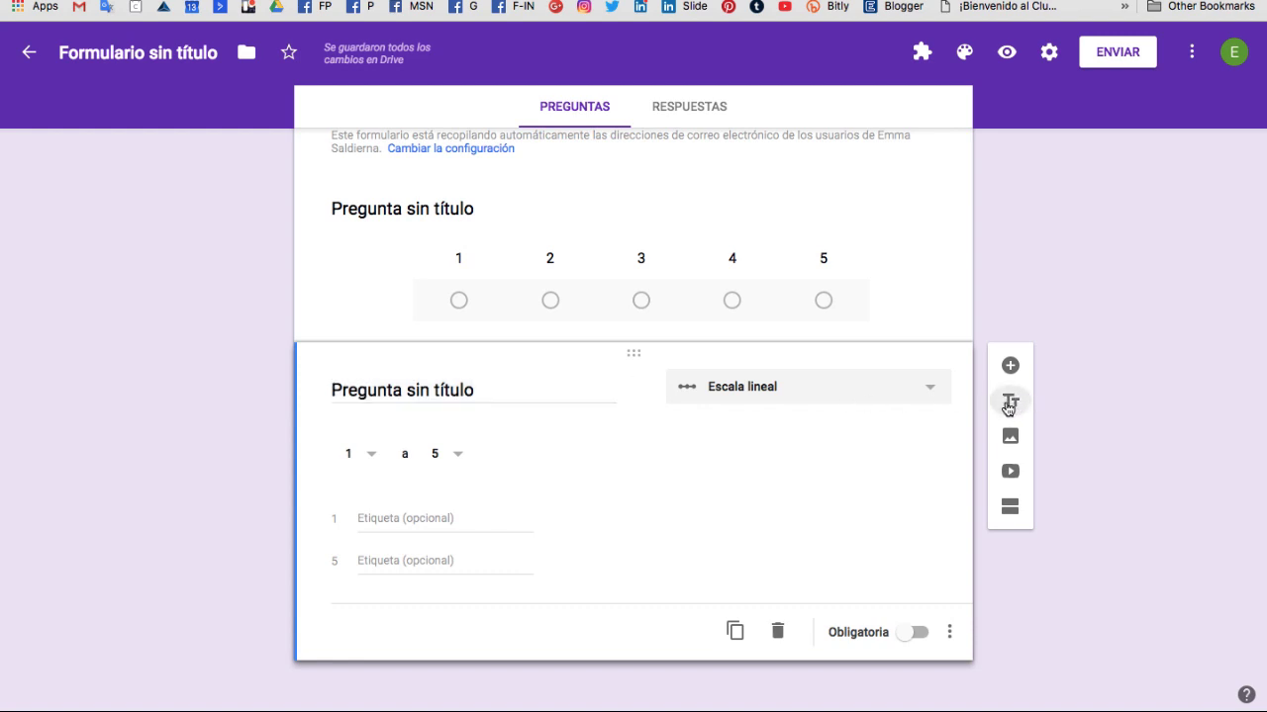
{"action": "left_click", "coordinate": [1011, 400]}
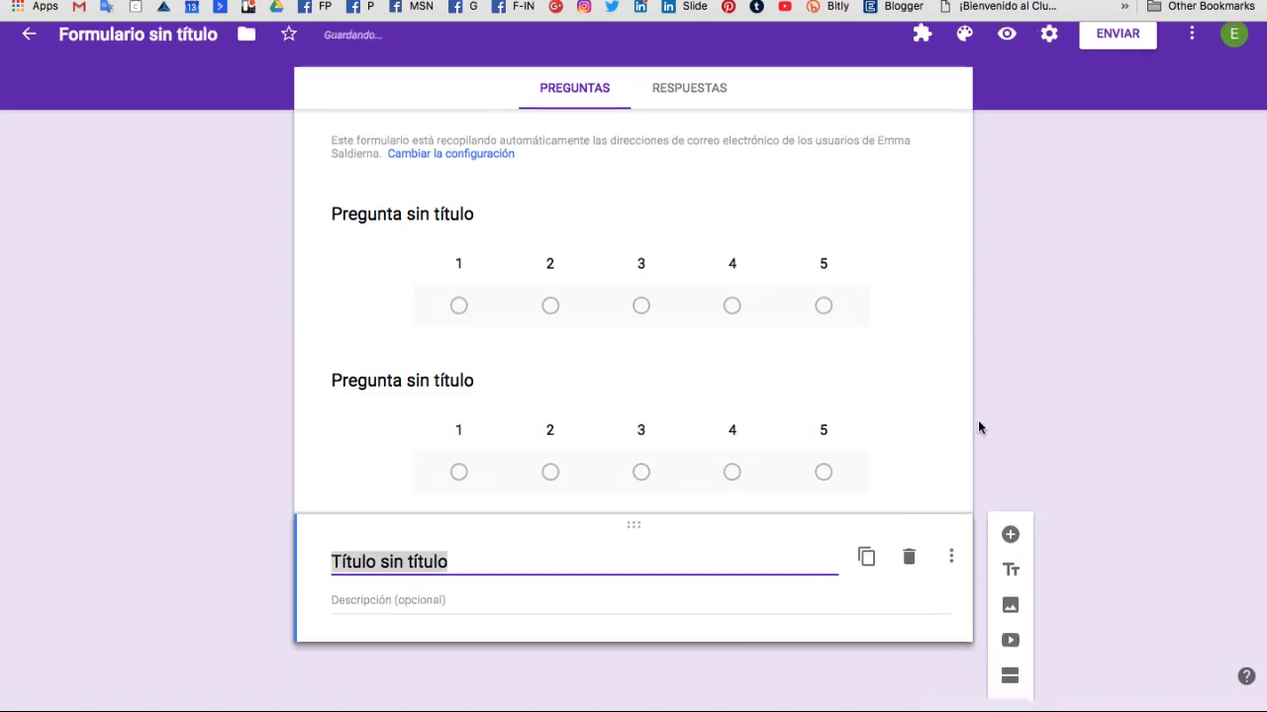
{"action": "left_click", "coordinate": [1008, 663]}
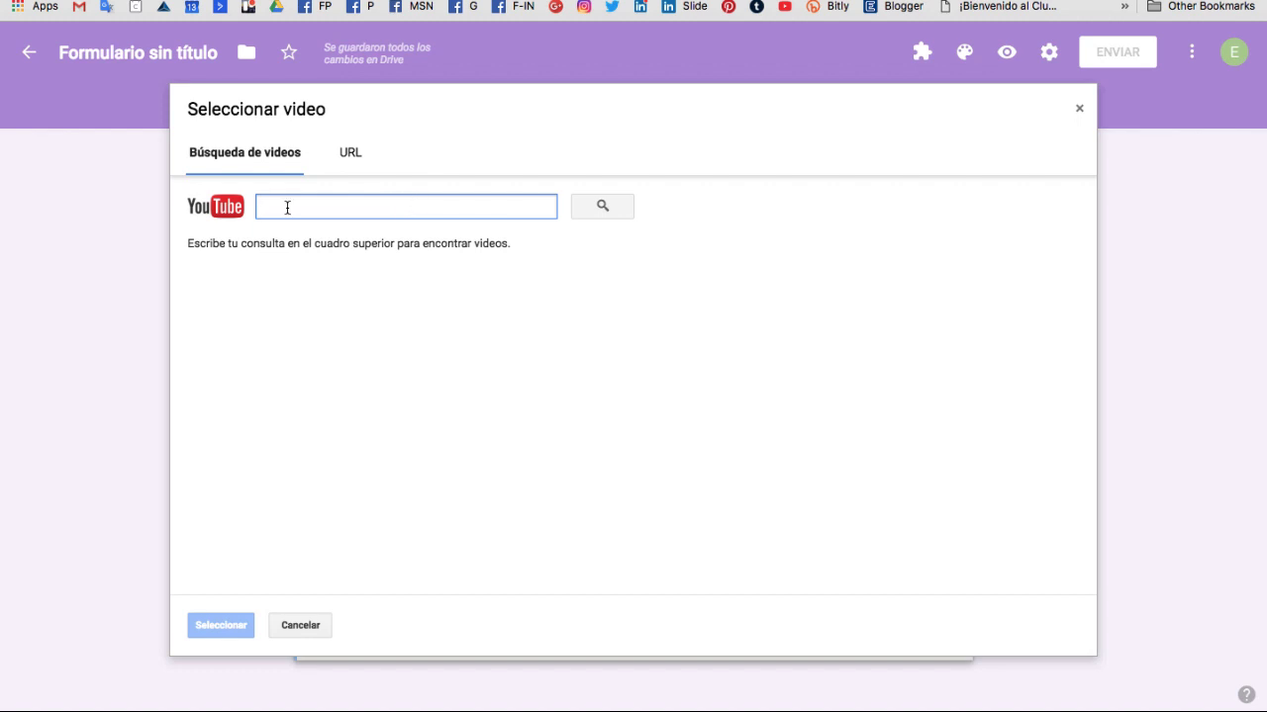
Search the pasted YouTube URL and insert the 'Enlace Directo a tu Número de Whatsapp' video
{"action": "type", "text": "https://youtu.be/neMInB1Dzos"}
{"action": "left_click", "coordinate": [602, 206]}
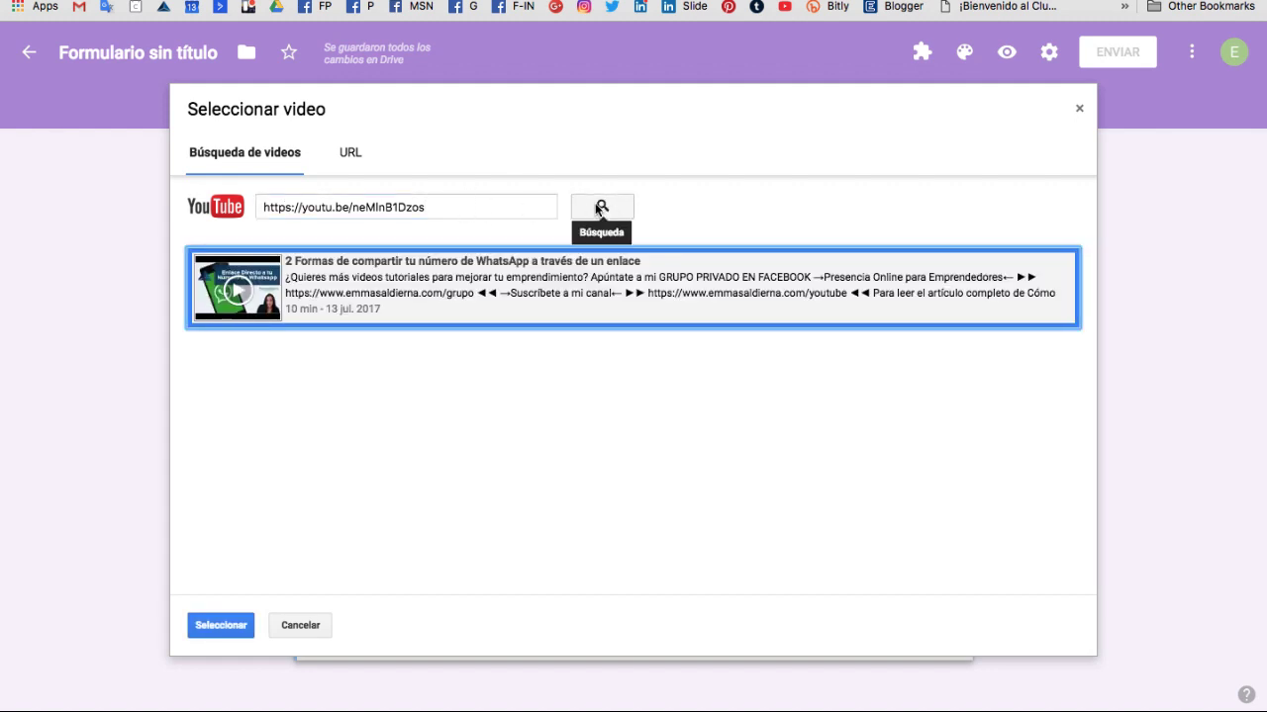
{"action": "left_click", "coordinate": [552, 293]}
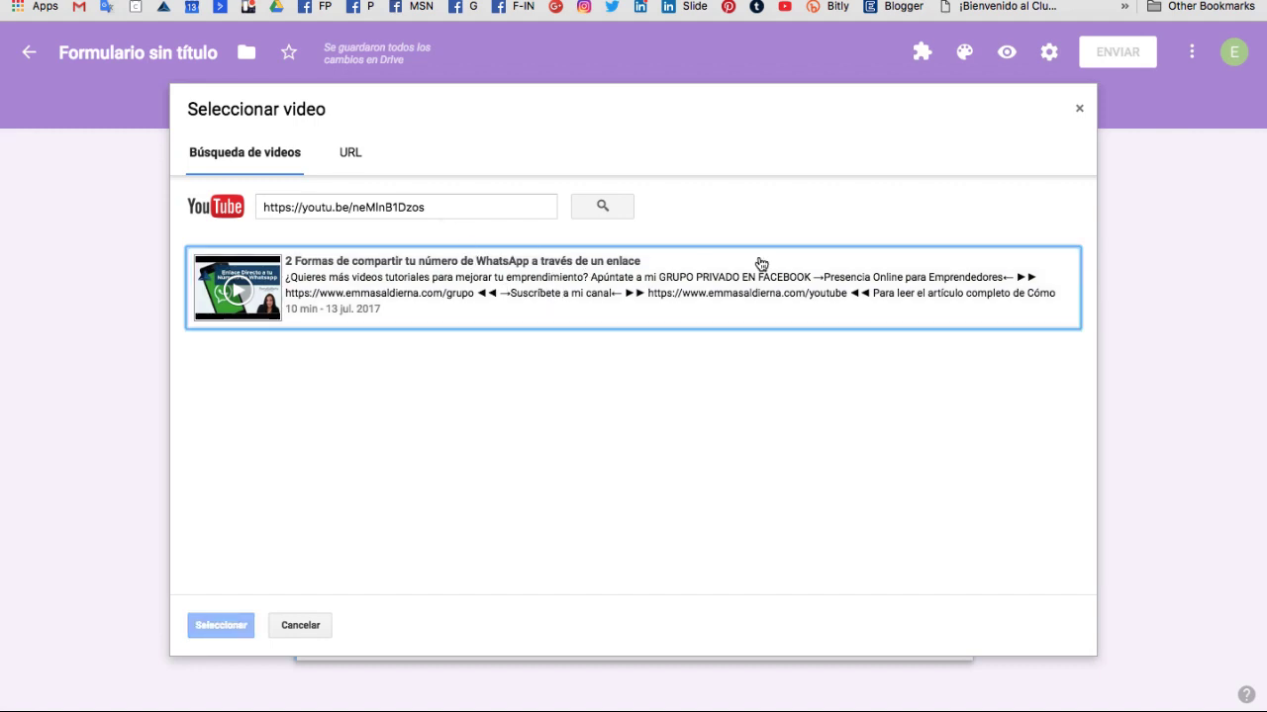
{"action": "left_click", "coordinate": [701, 337]}
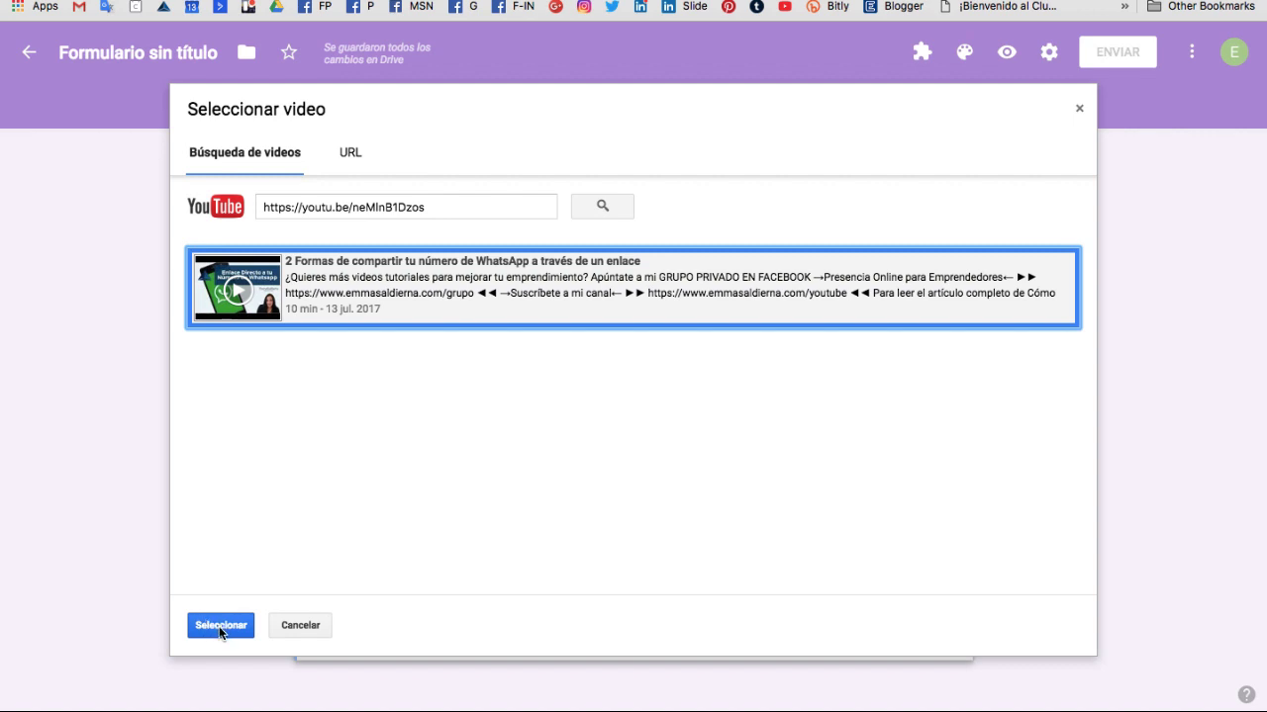
{"action": "left_click", "coordinate": [220, 626]}
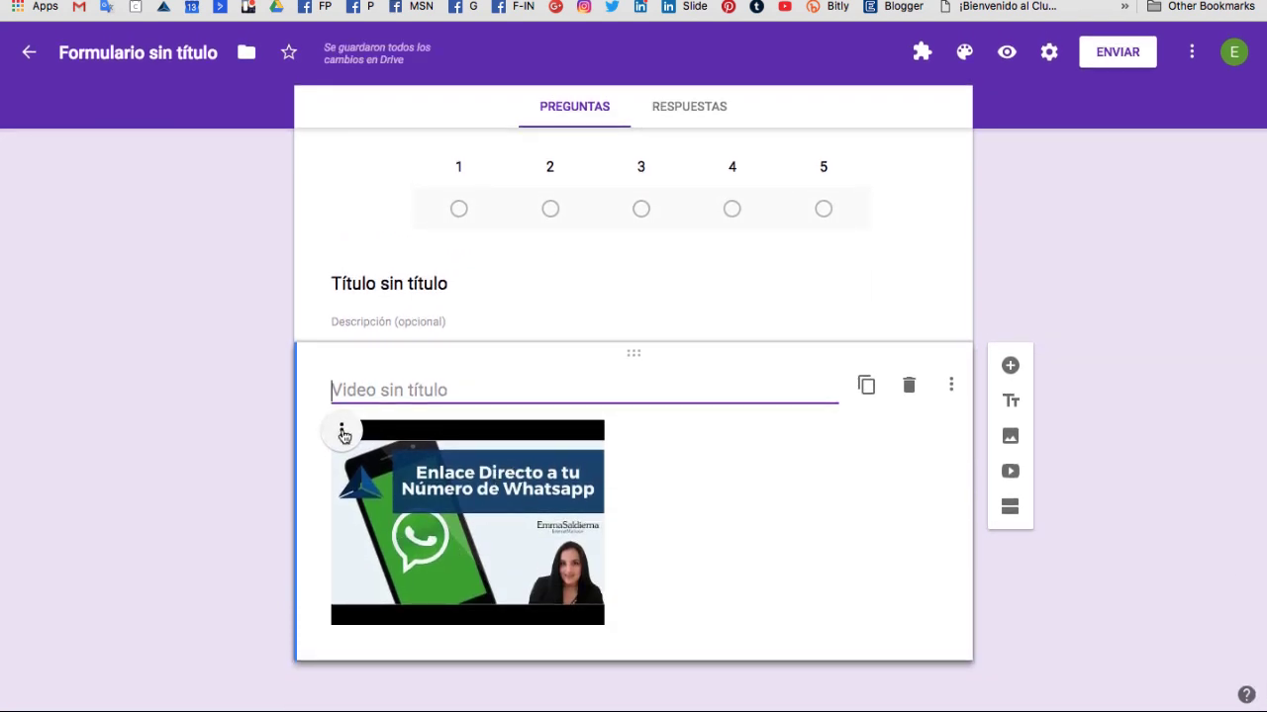
Try the video's alignment options and leave it centred
{"action": "left_click", "coordinate": [342, 434]}
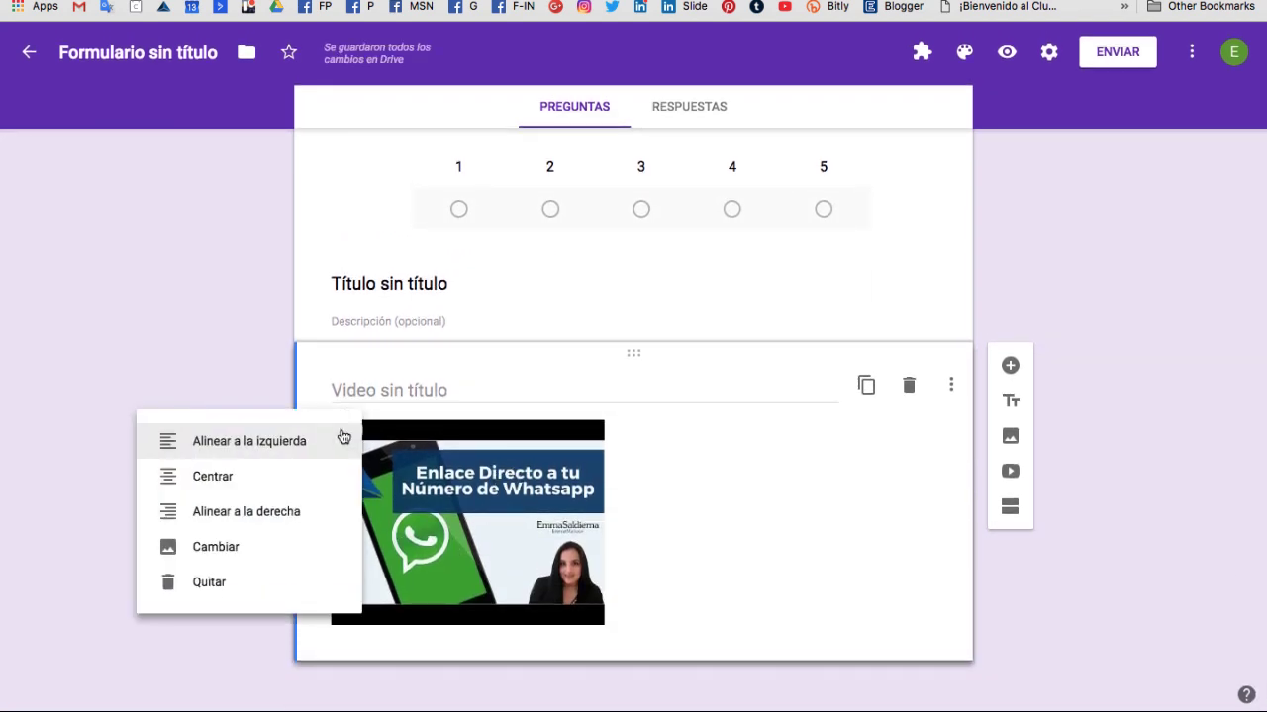
{"action": "left_click", "coordinate": [239, 477]}
{"action": "left_click", "coordinate": [510, 429]}
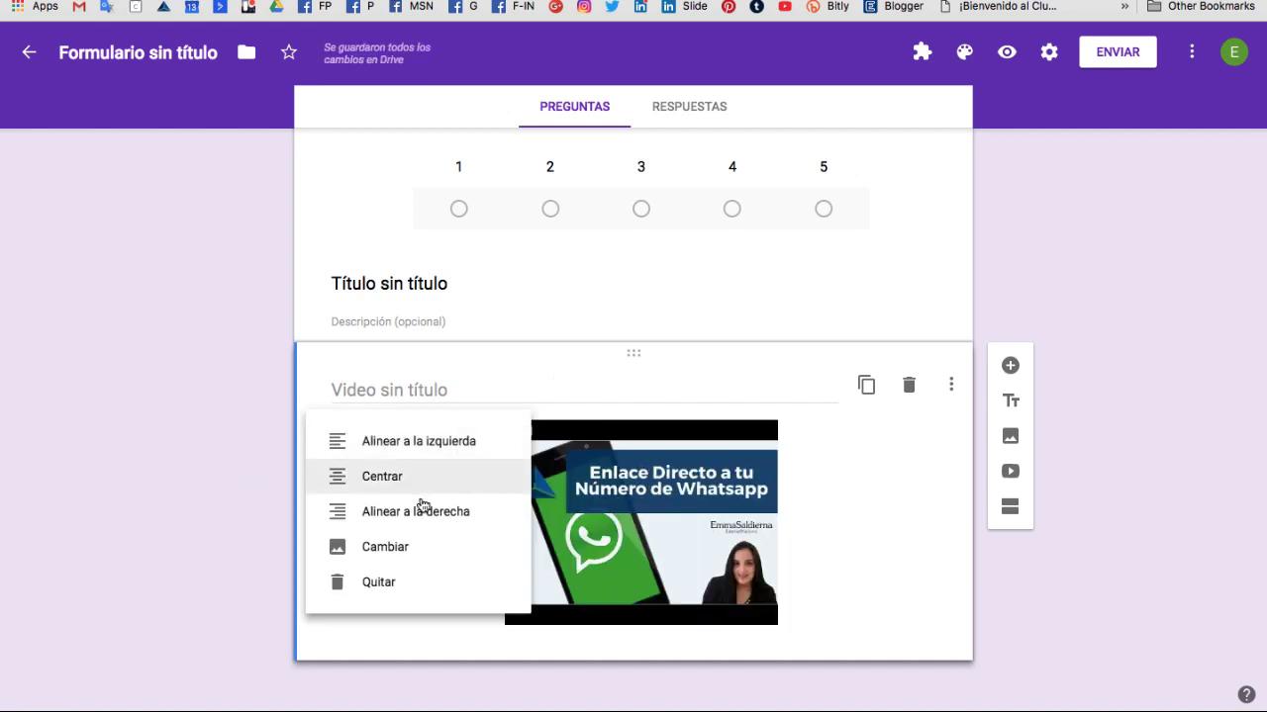
{"action": "left_click", "coordinate": [419, 510]}
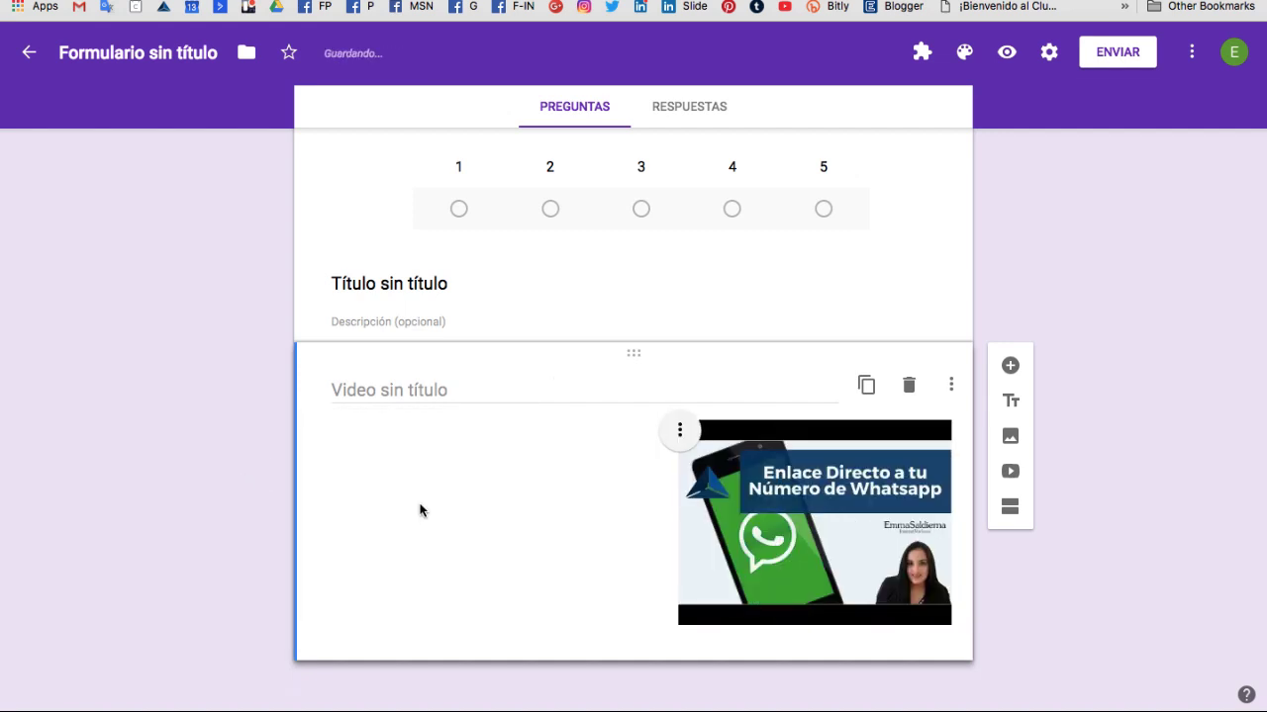
{"action": "left_click", "coordinate": [680, 432]}
{"action": "left_click", "coordinate": [580, 447]}
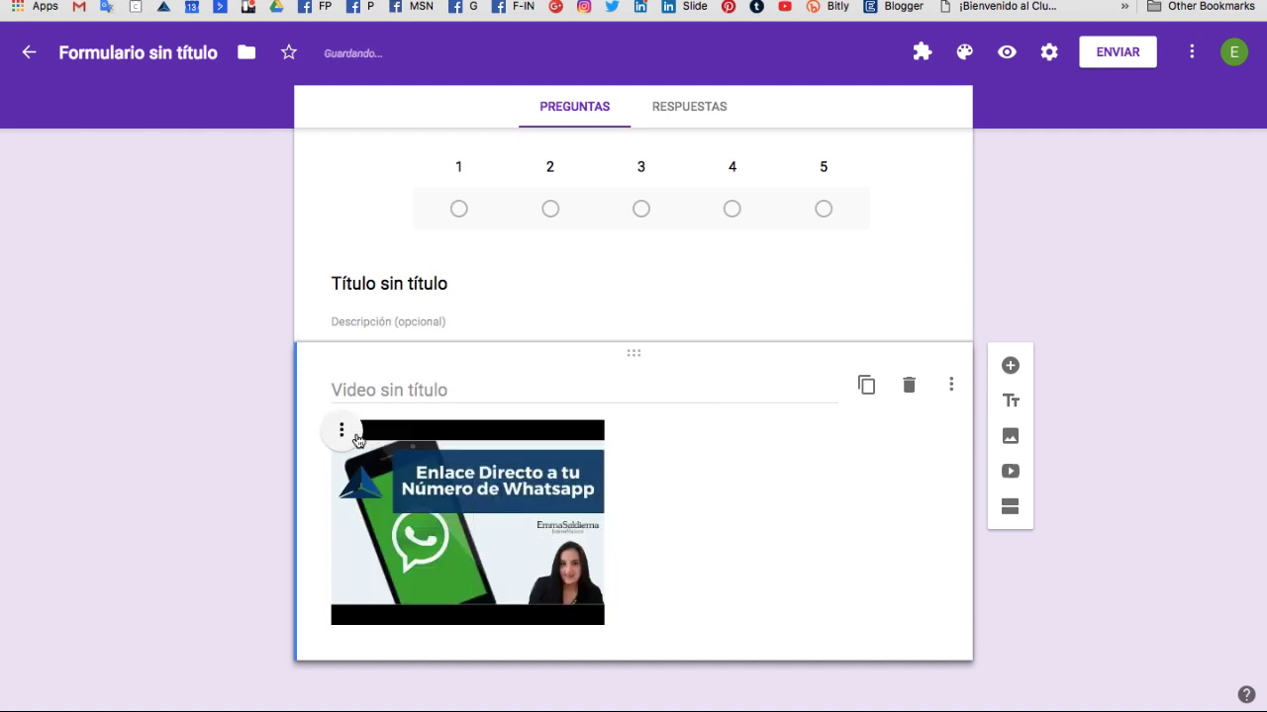
{"action": "left_click", "coordinate": [341, 429]}
{"action": "left_click", "coordinate": [286, 483]}
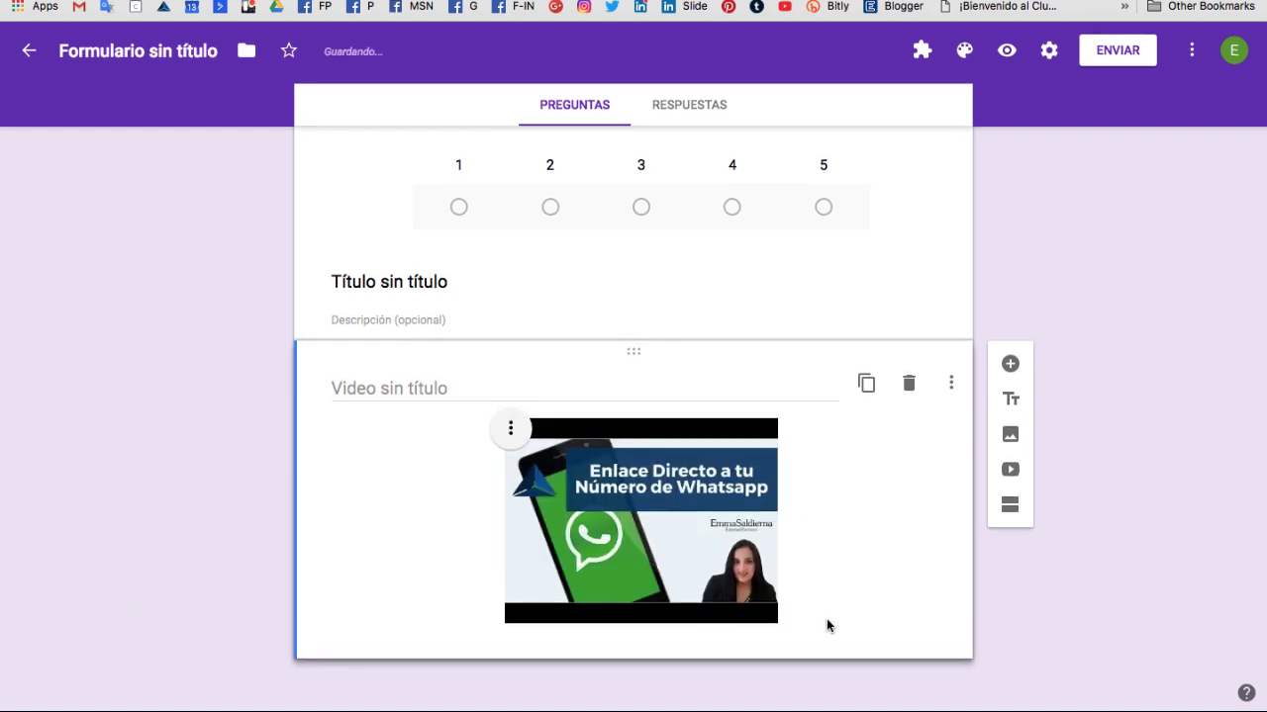
Add a new section and scroll through the form to locate the video item
{"action": "left_click", "coordinate": [1009, 507]}
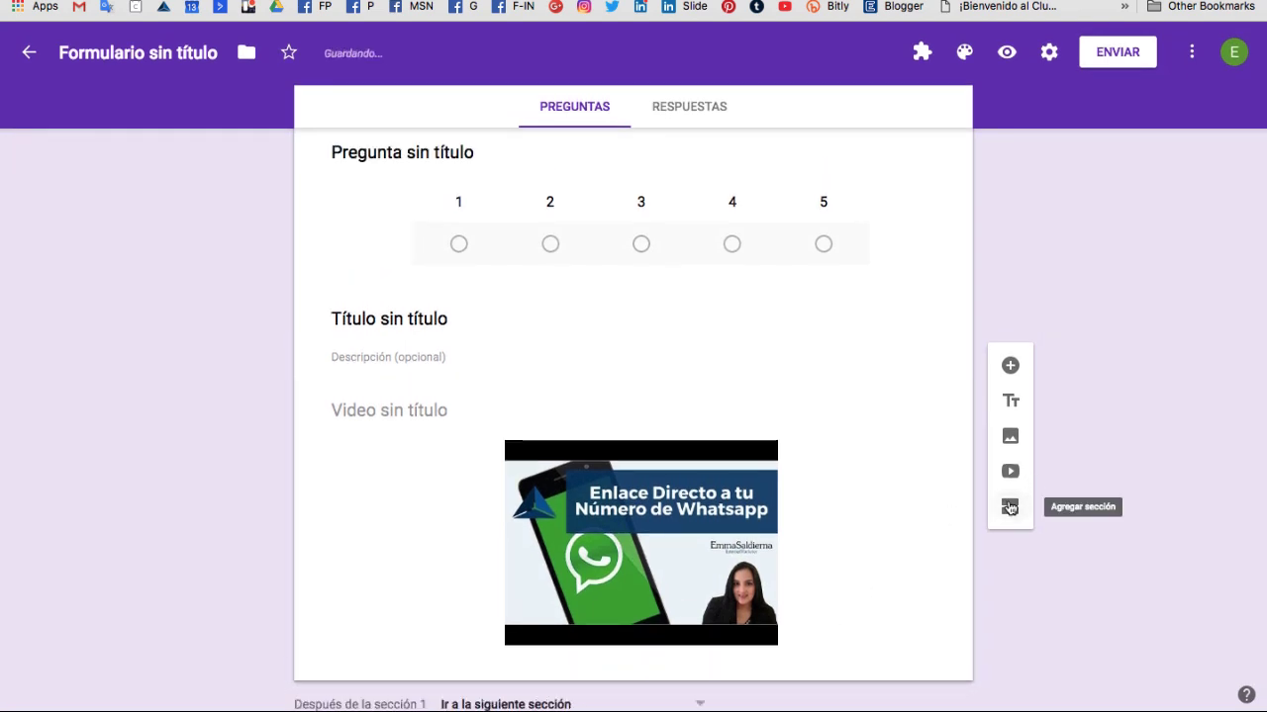
{"action": "scroll", "coordinate": [889, 574], "scroll_direction": "up", "scroll_amount": 2}
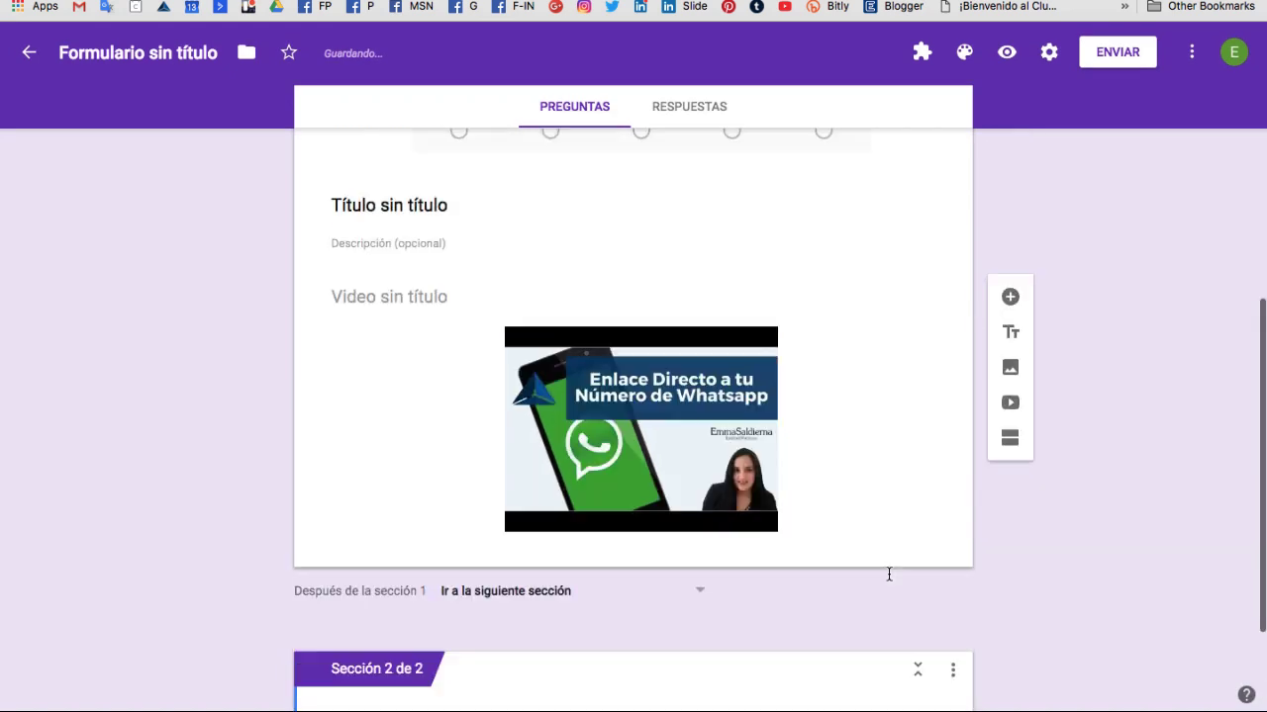
{"action": "scroll", "coordinate": [889, 574], "scroll_direction": "up", "scroll_amount": 10}
{"action": "scroll", "coordinate": [888, 574], "scroll_direction": "down", "scroll_amount": 5}
{"action": "scroll", "coordinate": [889, 574], "scroll_direction": "down", "scroll_amount": 2}
{"action": "scroll", "coordinate": [888, 574], "scroll_direction": "down", "scroll_amount": 2}
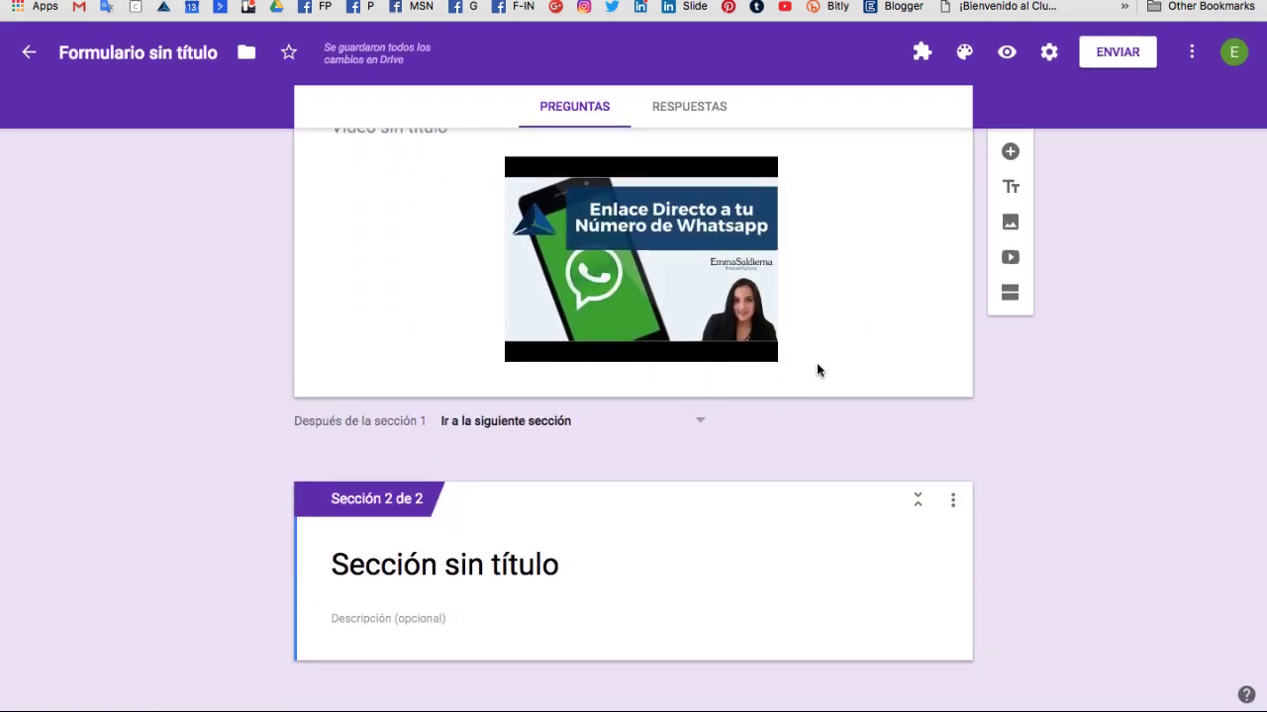
{"action": "scroll", "coordinate": [816, 370], "scroll_direction": "up", "scroll_amount": 3}
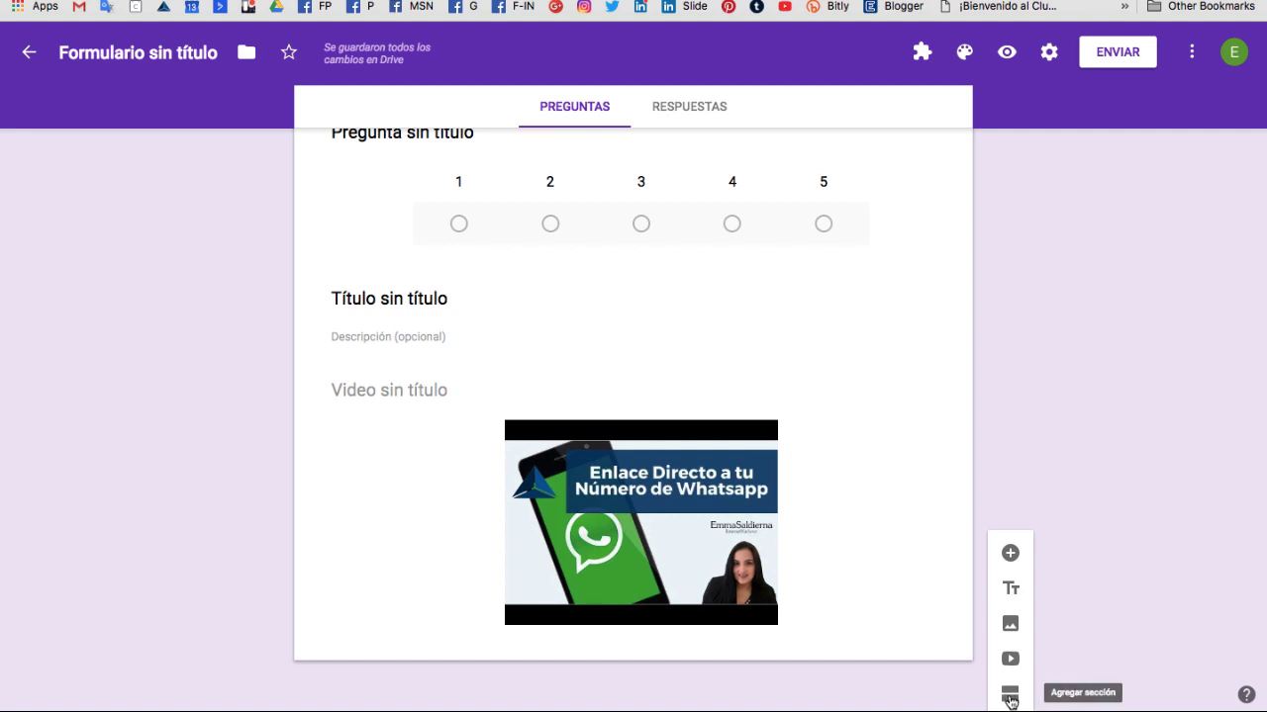
{"action": "scroll", "coordinate": [952, 587], "scroll_direction": "up", "scroll_amount": 3}
{"action": "scroll", "coordinate": [952, 587], "scroll_direction": "up", "scroll_amount": 2}
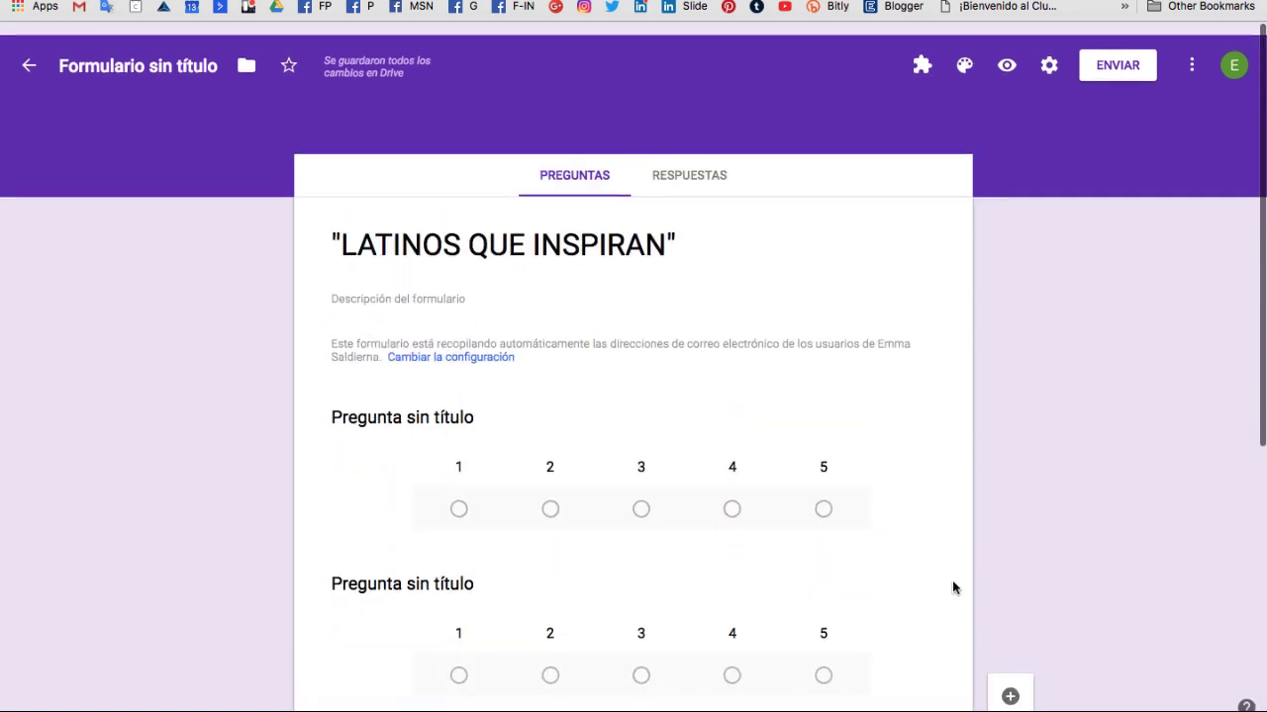
{"action": "scroll", "coordinate": [952, 586], "scroll_direction": "down", "scroll_amount": 2}
{"action": "scroll", "coordinate": [952, 587], "scroll_direction": "up", "scroll_amount": 2}
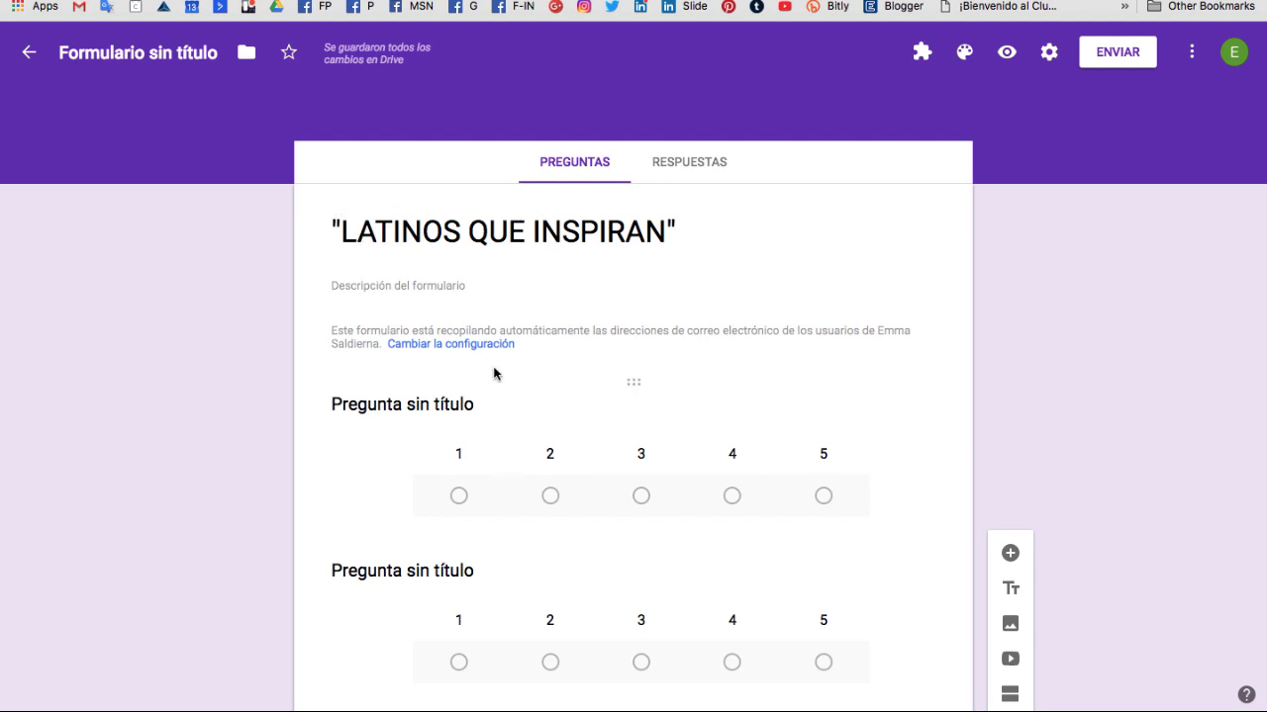
{"action": "scroll", "coordinate": [584, 438], "scroll_direction": "down", "scroll_amount": 2}
{"action": "scroll", "coordinate": [585, 439], "scroll_direction": "up", "scroll_amount": 1}
{"action": "scroll", "coordinate": [585, 438], "scroll_direction": "up", "scroll_amount": 1}
{"action": "scroll", "coordinate": [473, 571], "scroll_direction": "down", "scroll_amount": 3}
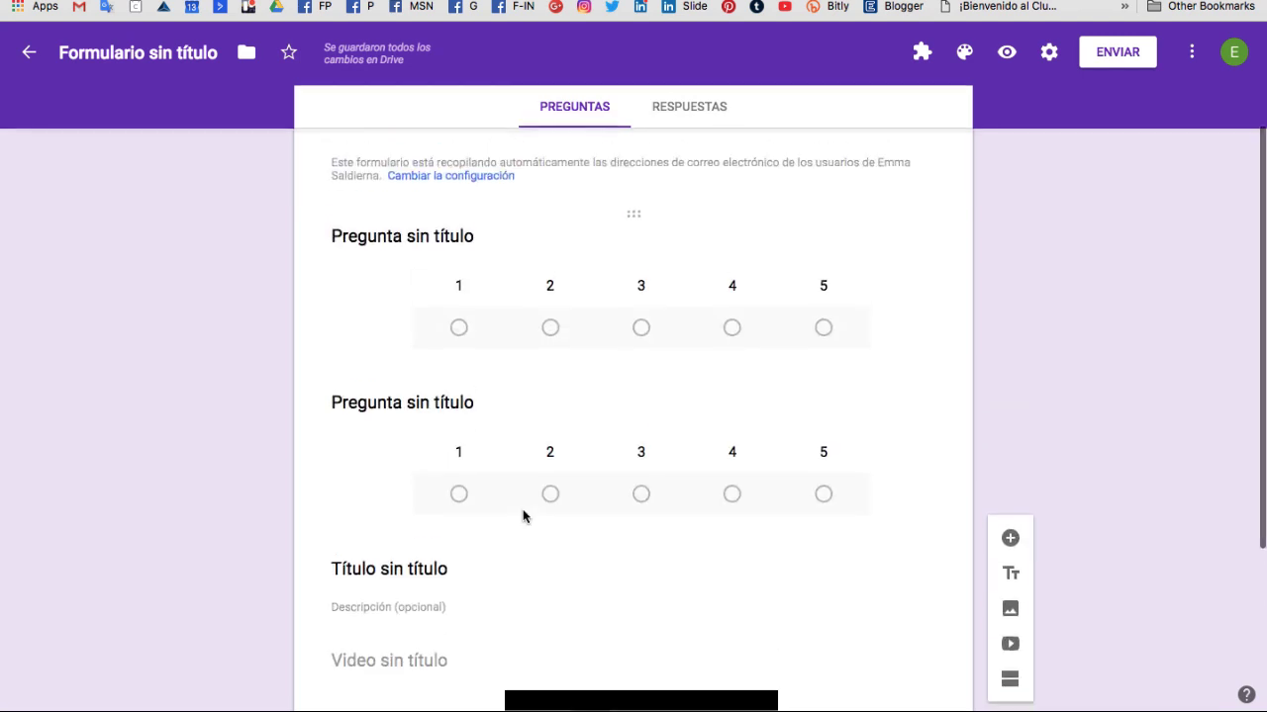
{"action": "scroll", "coordinate": [459, 674], "scroll_direction": "down", "scroll_amount": 3}
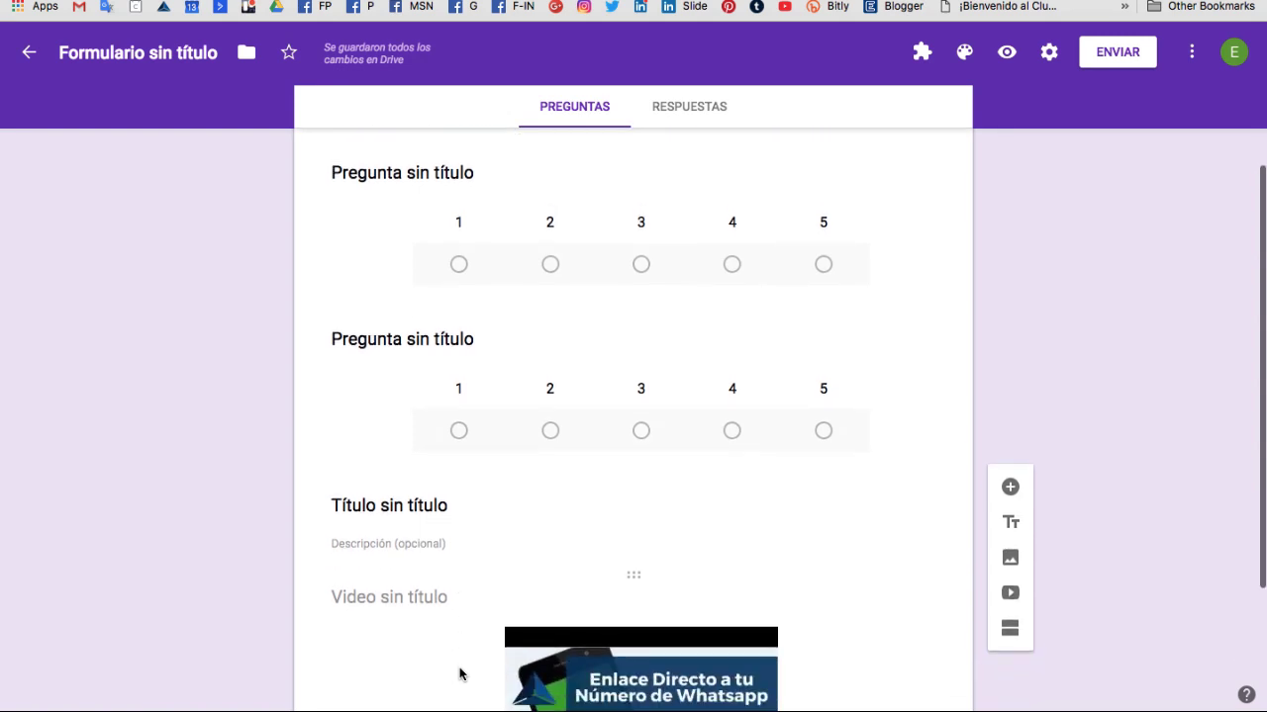
{"action": "scroll", "coordinate": [459, 674], "scroll_direction": "up", "scroll_amount": 5}
{"action": "scroll", "coordinate": [460, 674], "scroll_direction": "down", "scroll_amount": 5}
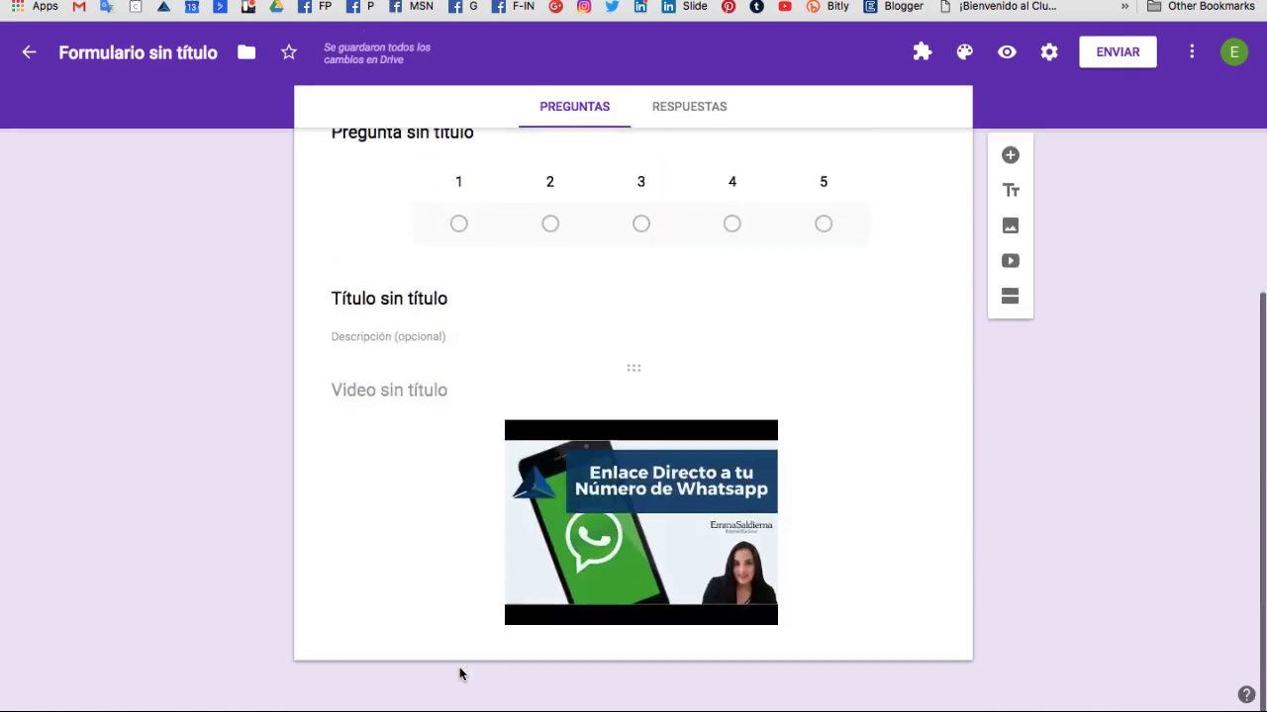
Delete the video and make the first question a required short-answer 'Cual es tu nombre'
{"action": "left_click", "coordinate": [912, 401]}
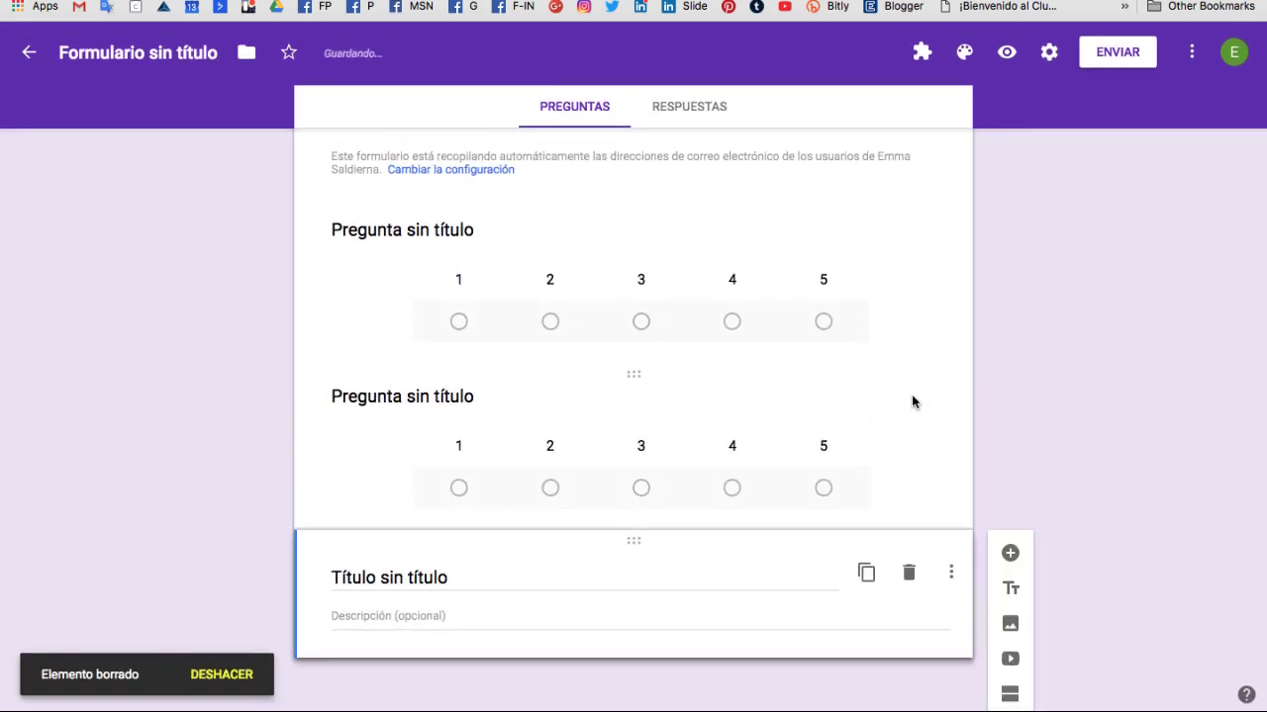
{"action": "scroll", "coordinate": [793, 572], "scroll_direction": "up", "scroll_amount": 3}
{"action": "left_click", "coordinate": [489, 418]}
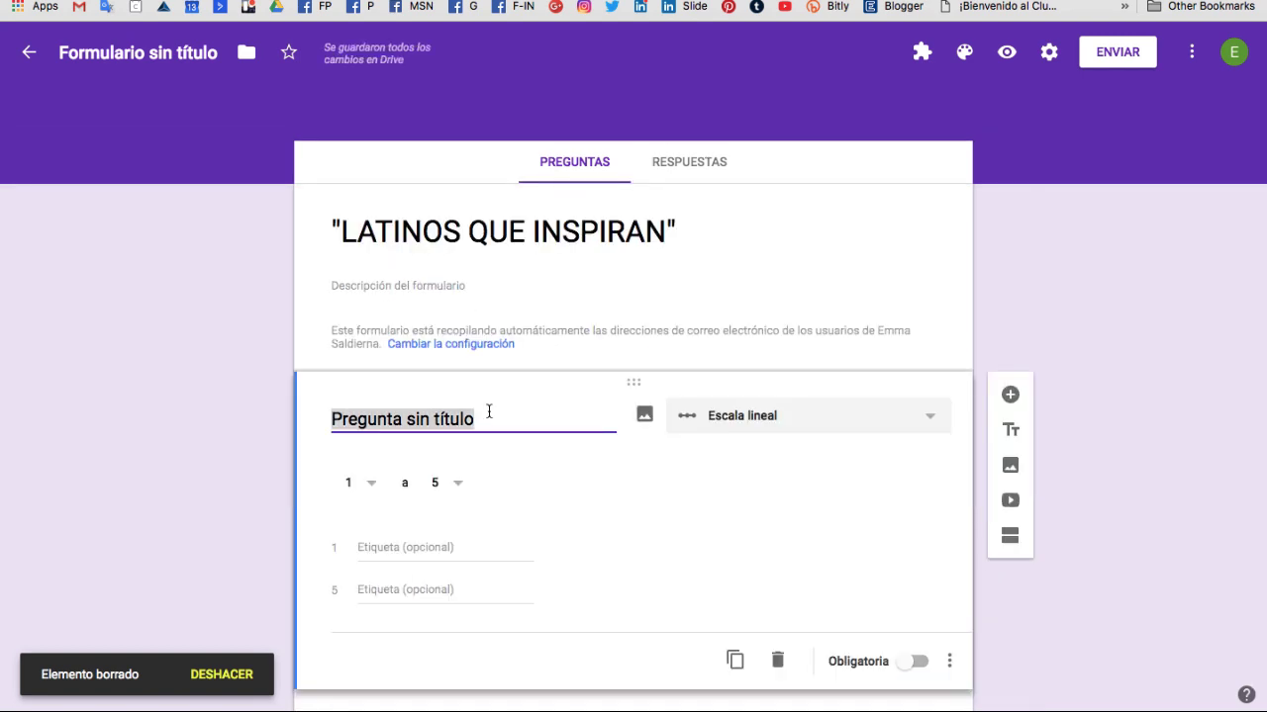
{"action": "type", "text": "Cual es tu nombre"}
{"action": "left_click", "coordinate": [868, 423]}
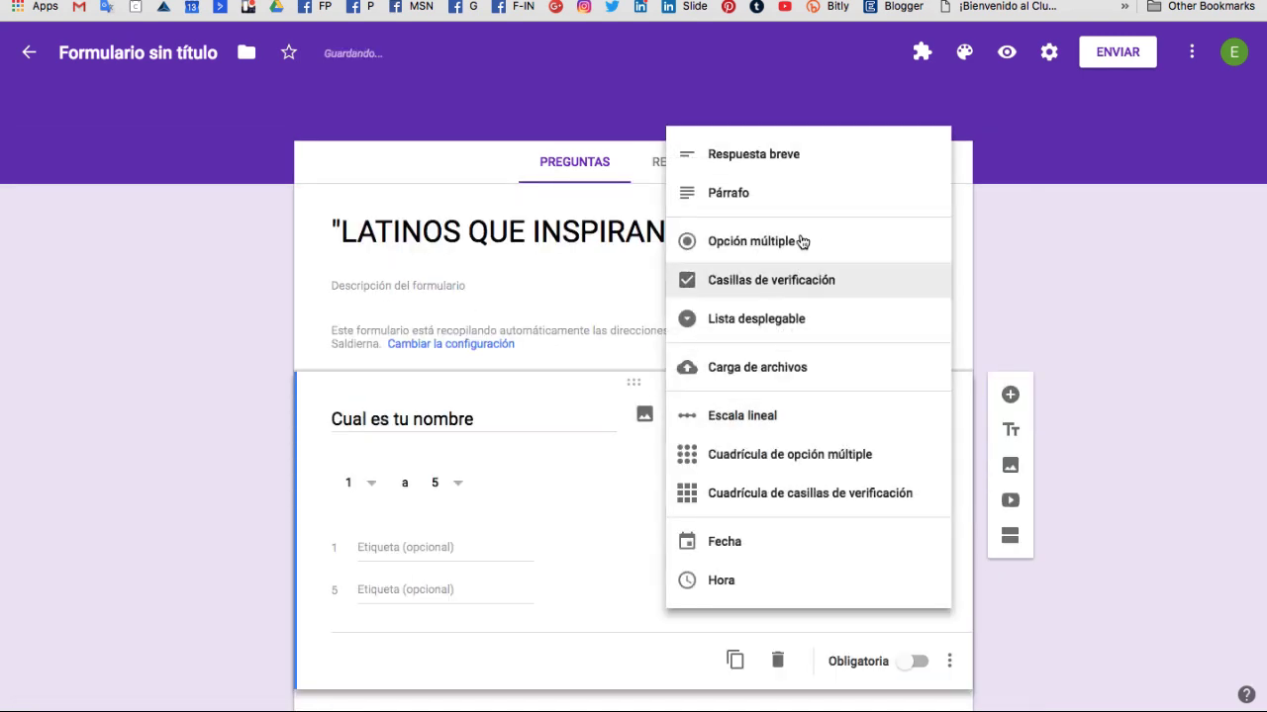
{"action": "left_click", "coordinate": [789, 166]}
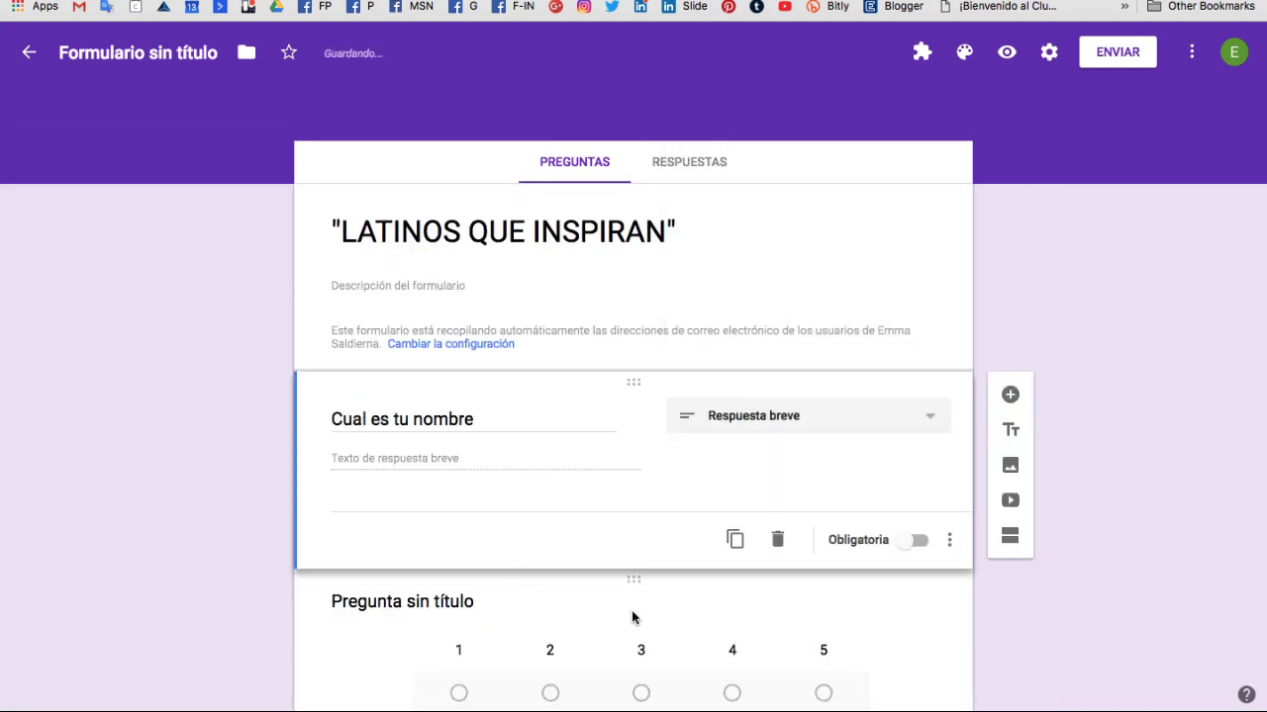
{"action": "scroll", "coordinate": [802, 483], "scroll_direction": "down", "scroll_amount": 2}
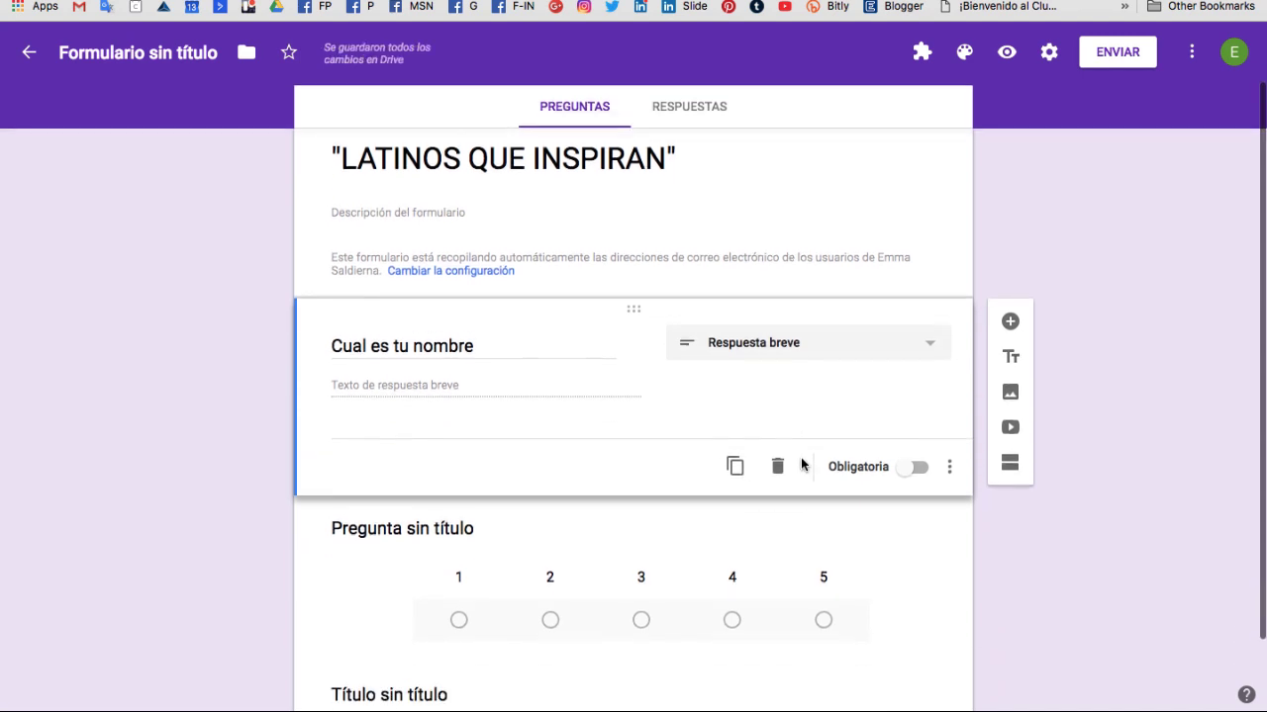
{"action": "left_click", "coordinate": [915, 437]}
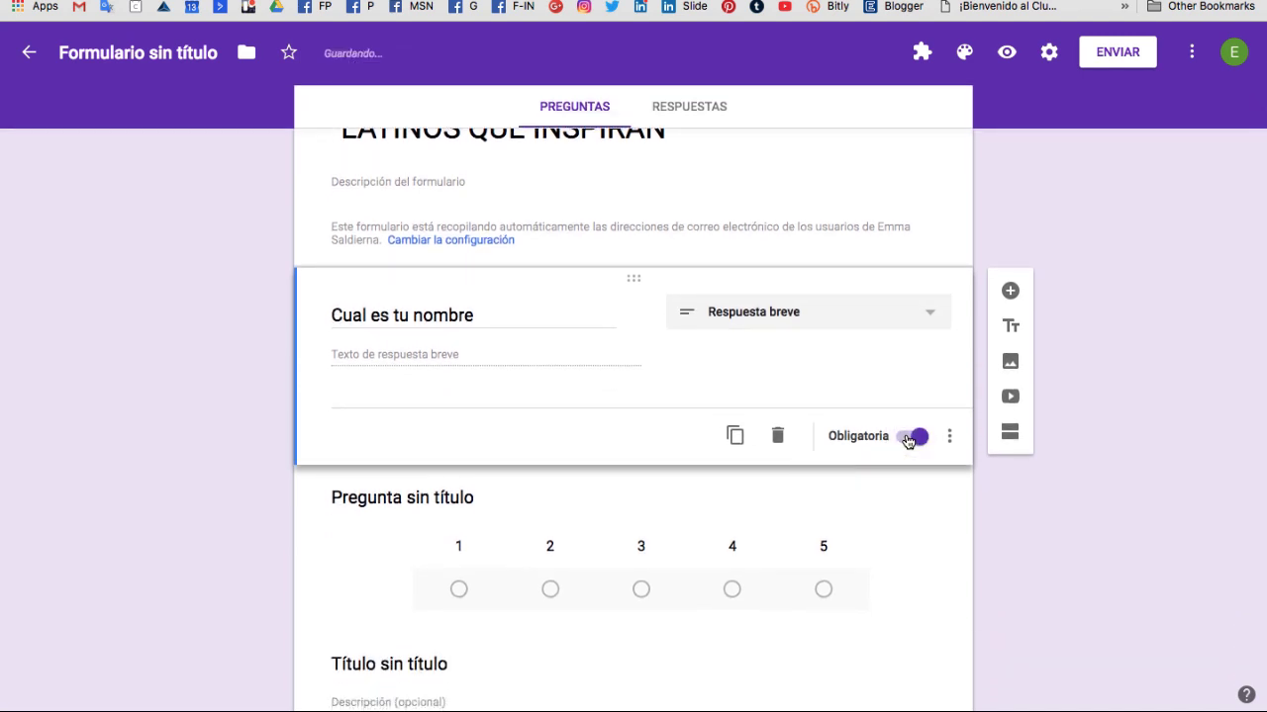
Make the second question a short-answer 'Cual es tu ciudad' and delete the empty section
{"action": "left_click", "coordinate": [478, 505]}
{"action": "type", "text": "Cual es t"}
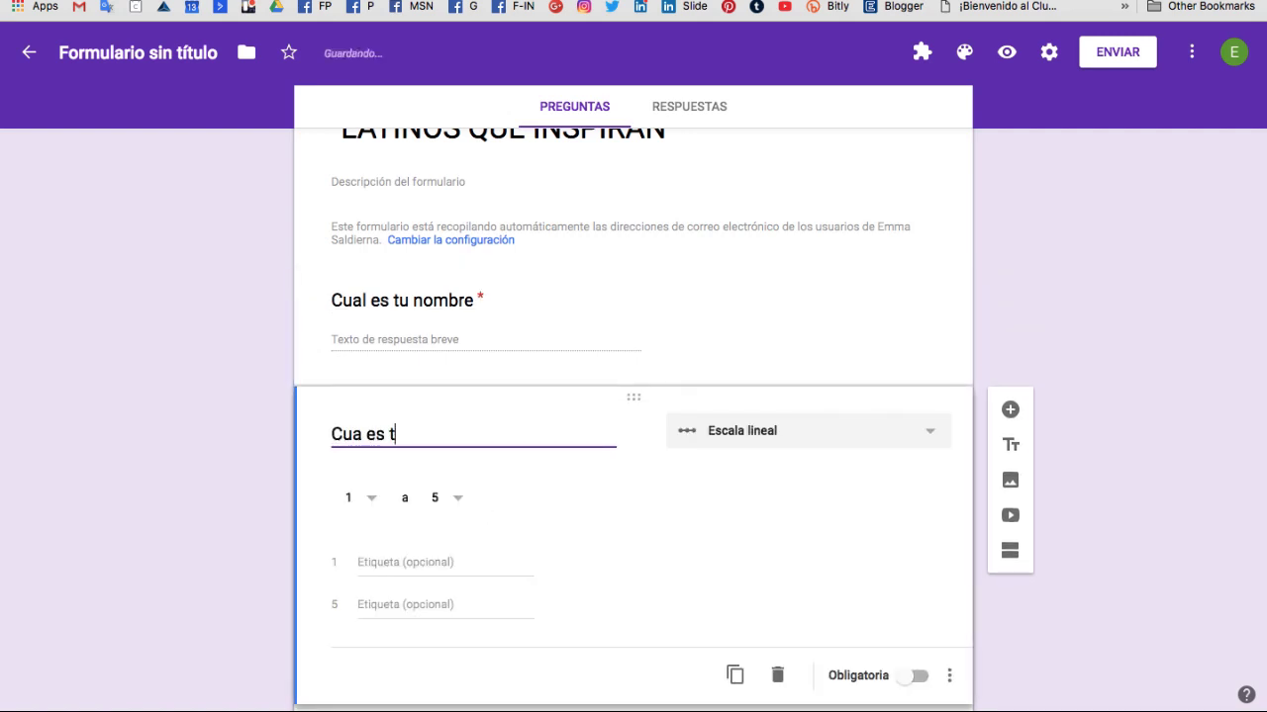
{"action": "type", "text": "u ciudad"}
{"action": "left_click", "coordinate": [839, 435]}
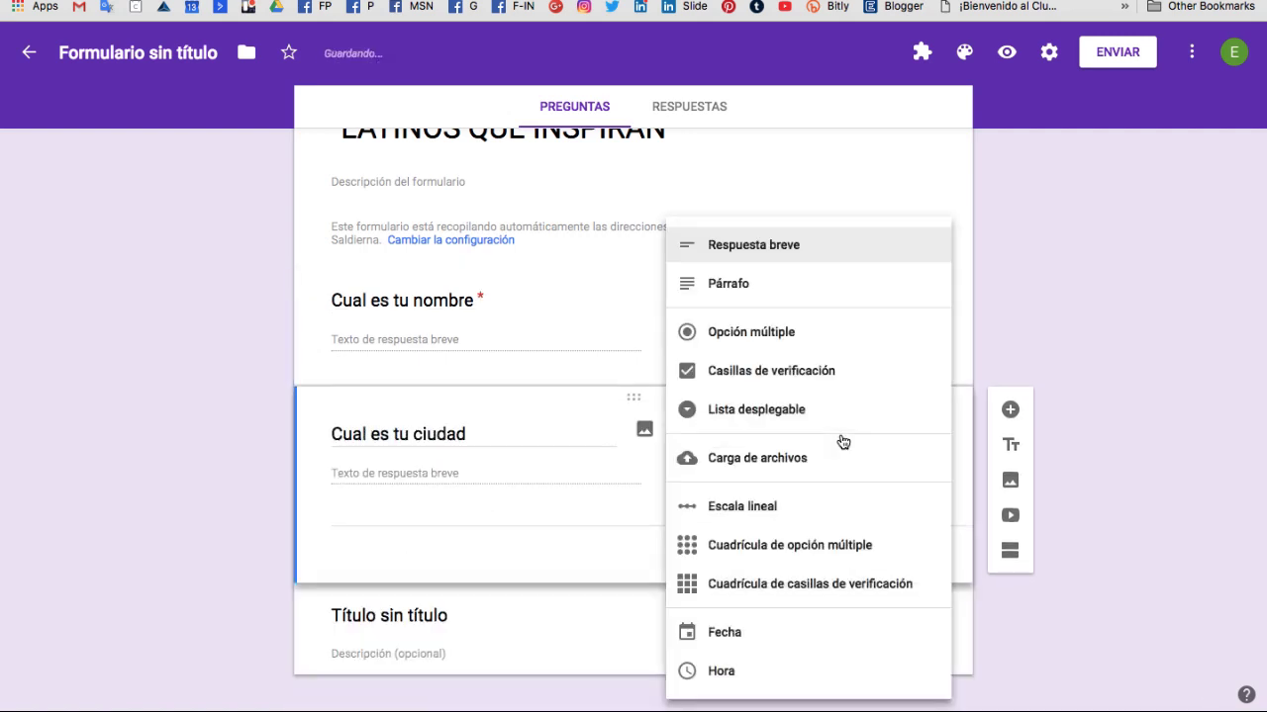
{"action": "left_click", "coordinate": [794, 256]}
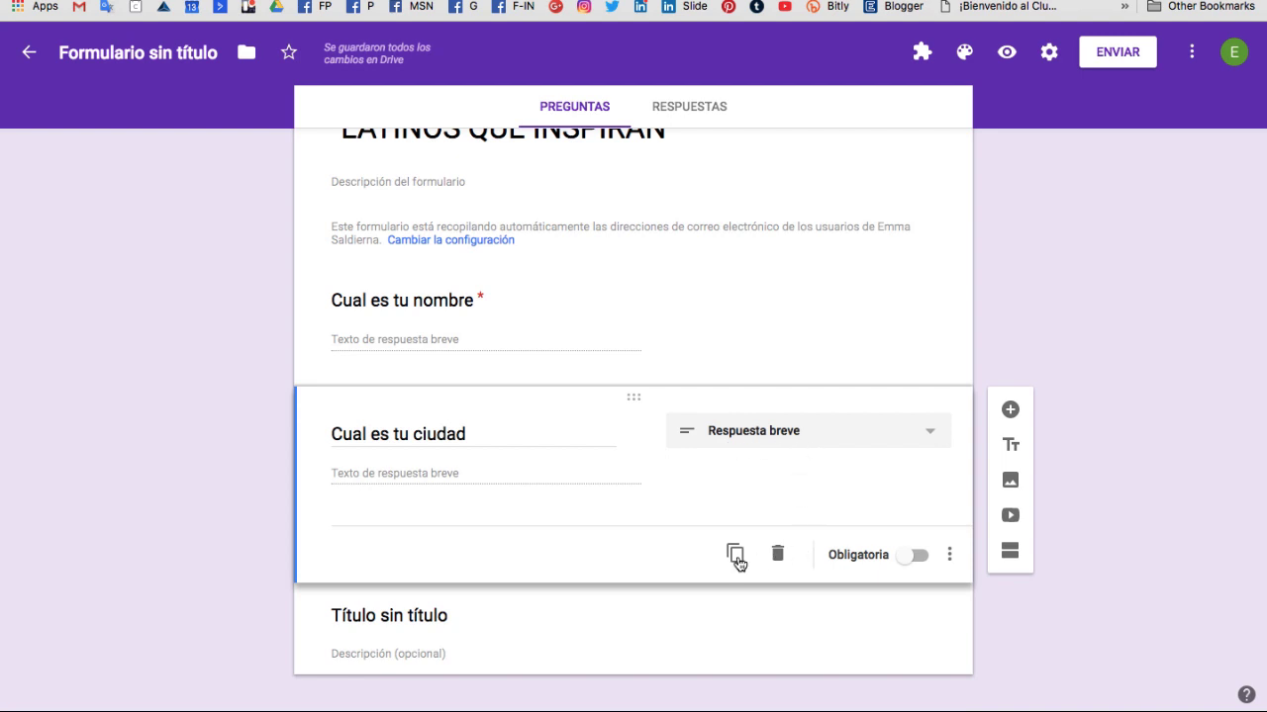
{"action": "left_click", "coordinate": [908, 606]}
{"action": "left_click", "coordinate": [910, 577]}
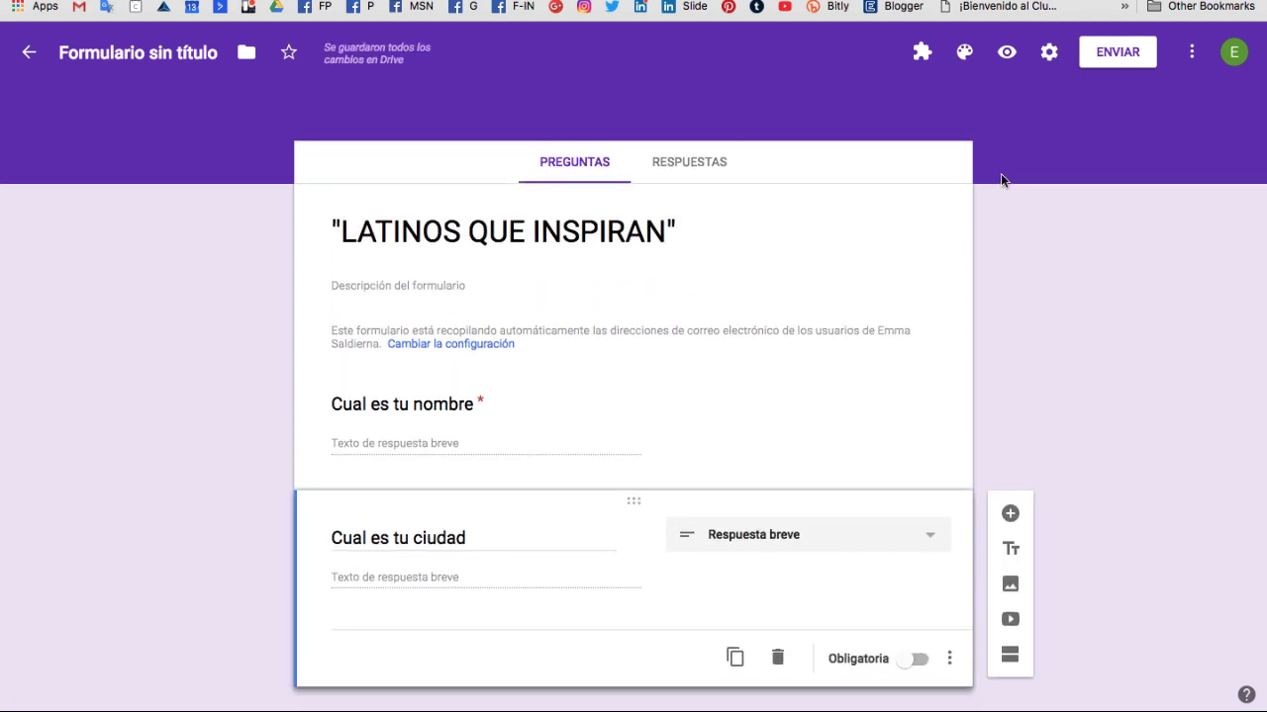
Set the candy photo as header image and dark slate as the theme colour
{"action": "left_click", "coordinate": [964, 53]}
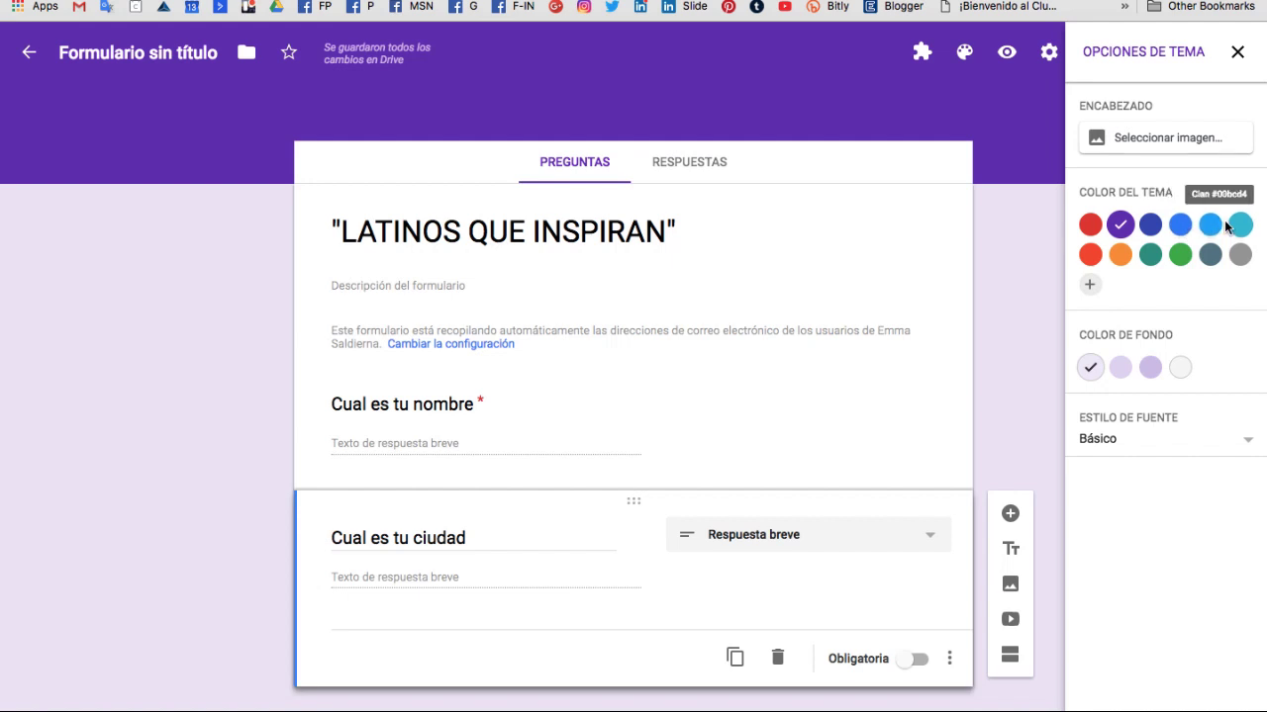
{"action": "left_click", "coordinate": [1209, 255]}
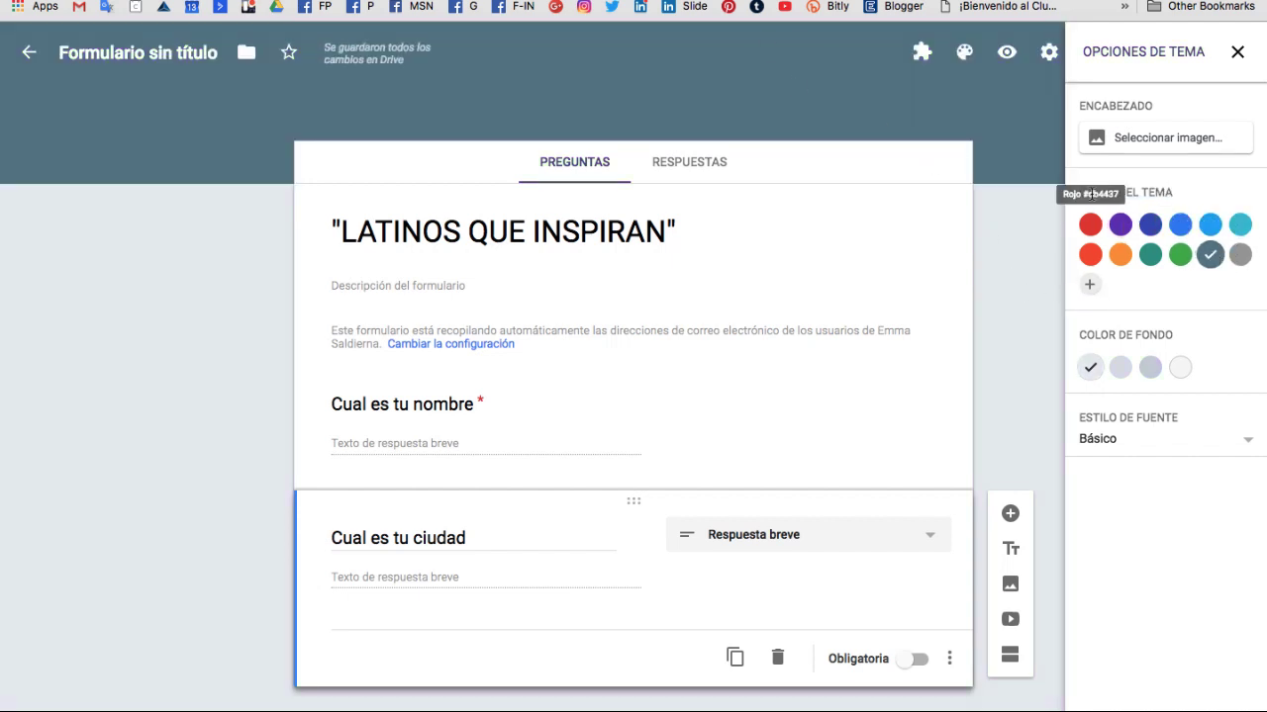
{"action": "left_click", "coordinate": [1135, 140]}
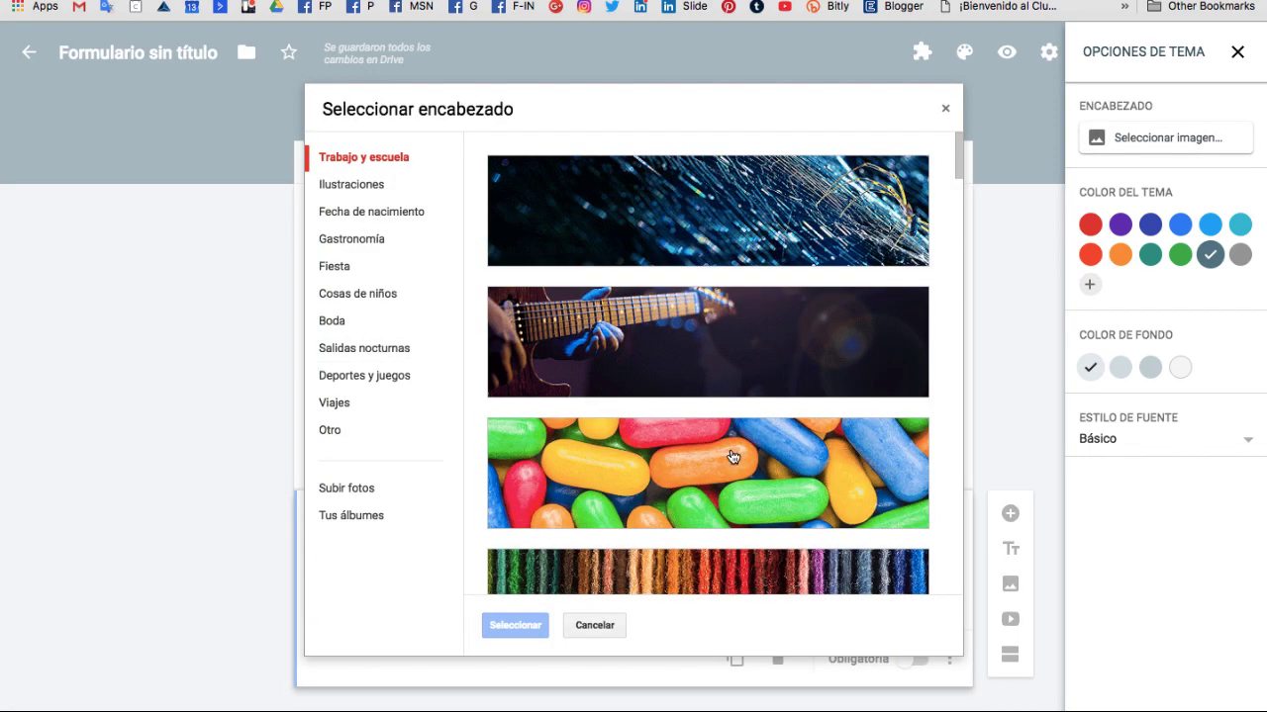
{"action": "left_click", "coordinate": [732, 456]}
{"action": "left_click", "coordinate": [496, 626]}
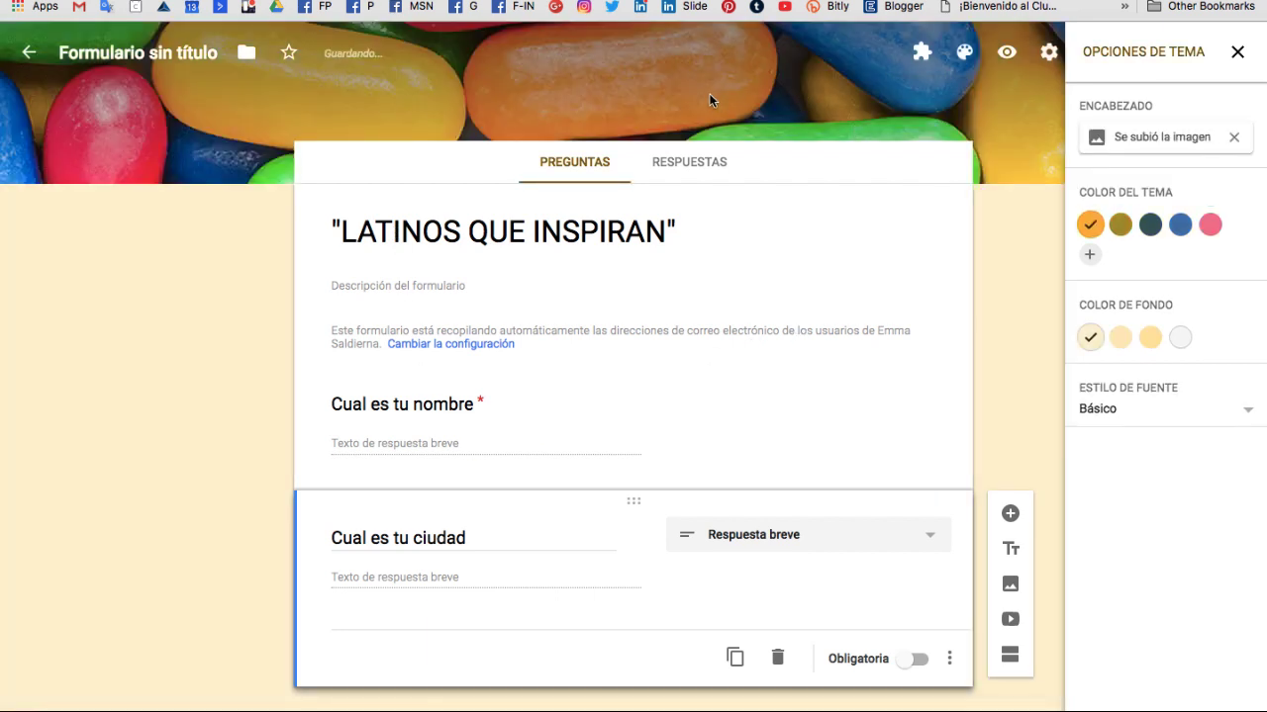
{"action": "left_click", "coordinate": [1149, 224]}
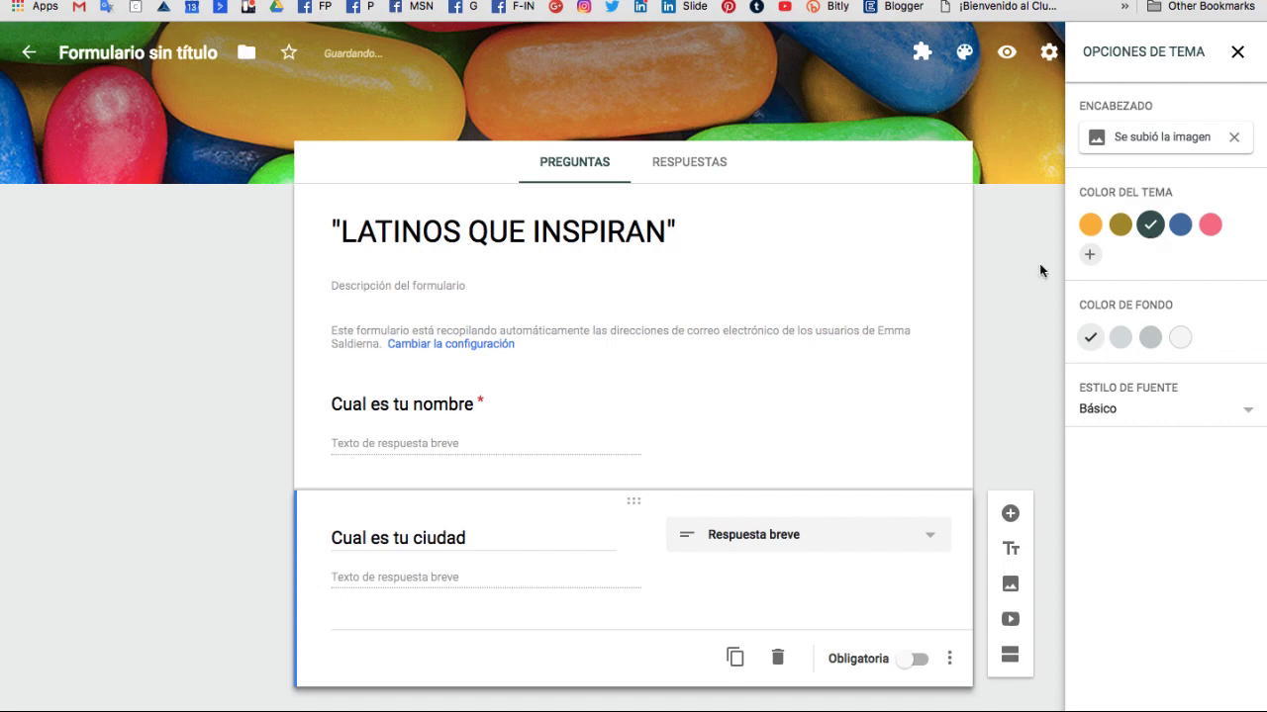
{"action": "left_click", "coordinate": [1012, 330]}
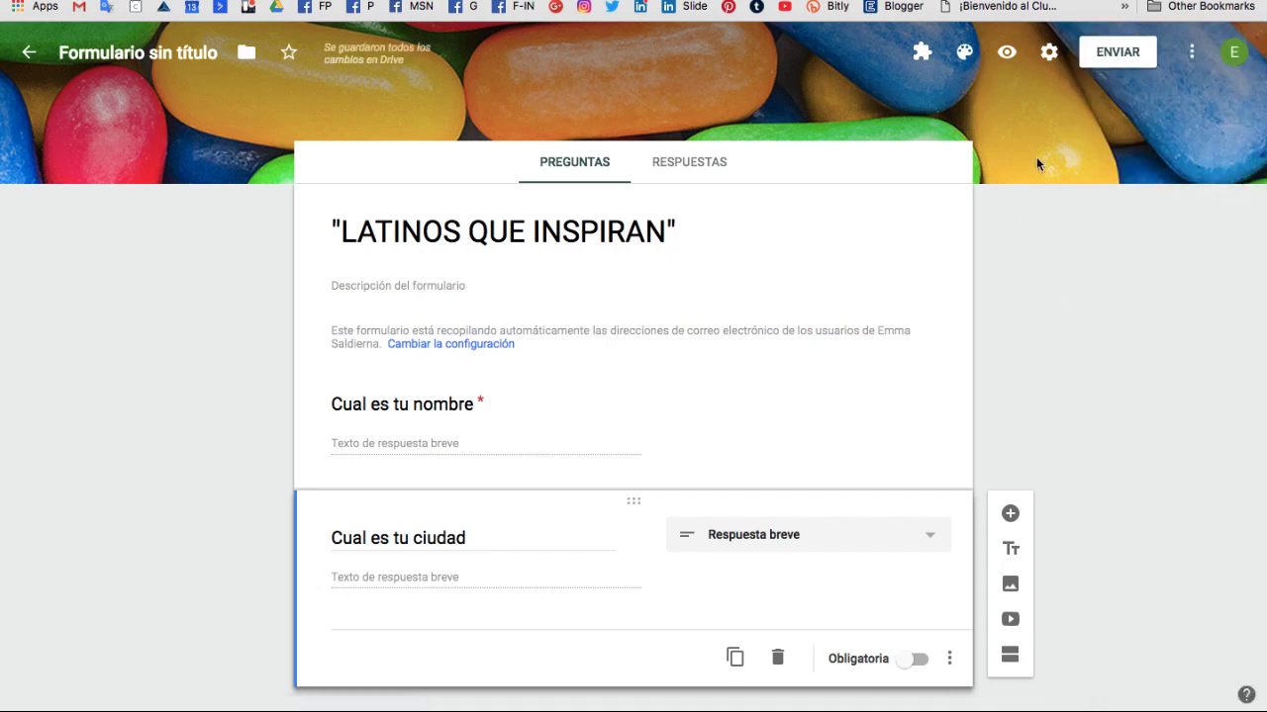
Turn on Mostrar la barra de progreso in the form's Presentación settings
{"action": "left_click", "coordinate": [1050, 56]}
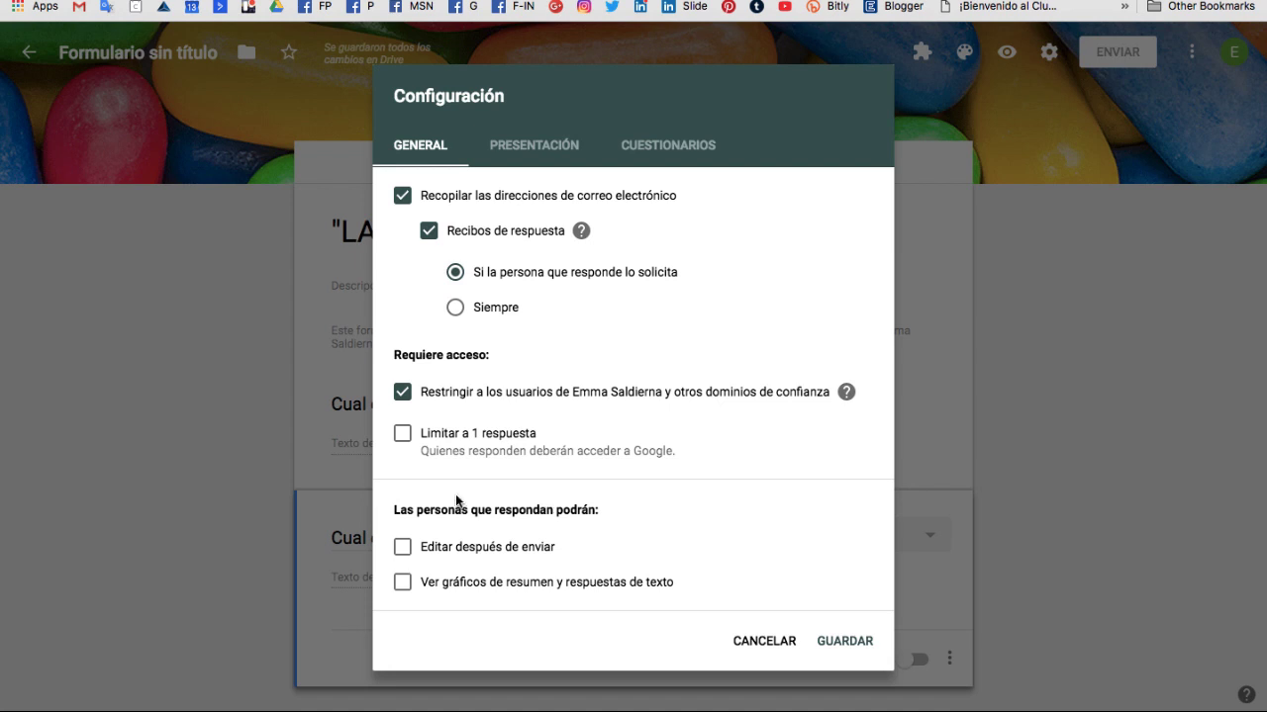
{"action": "left_click", "coordinate": [527, 148]}
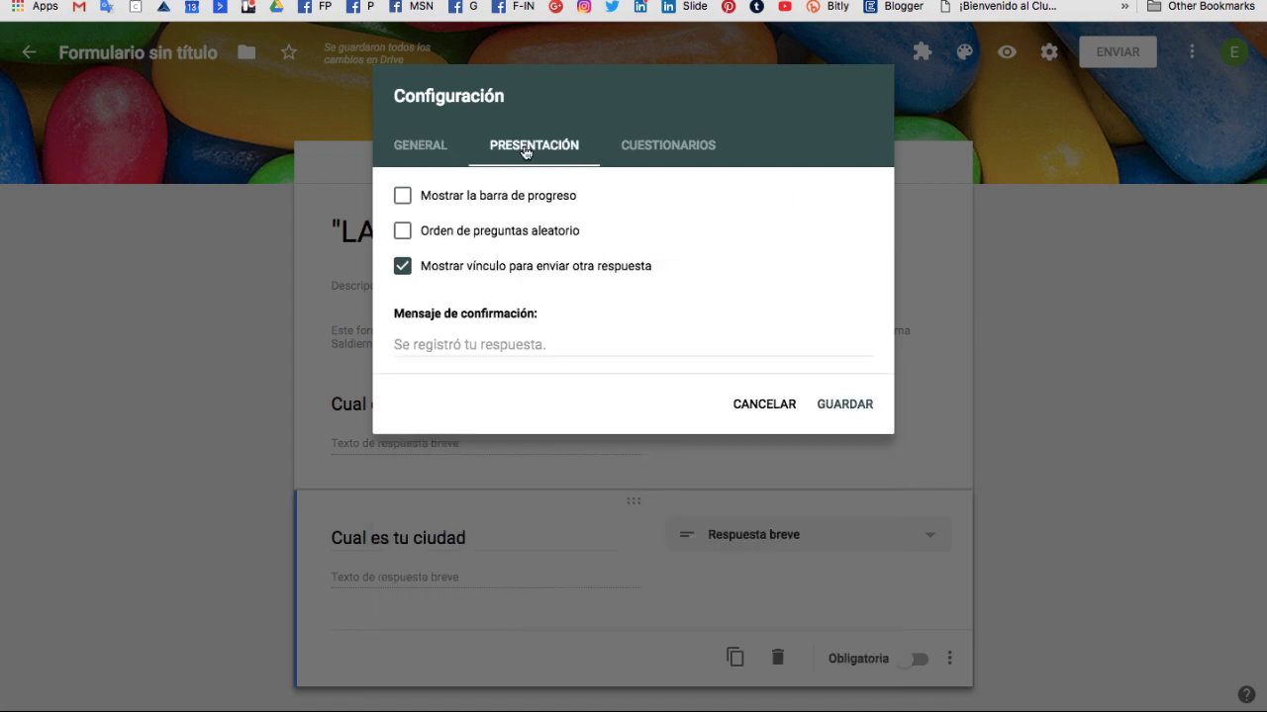
{"action": "left_click", "coordinate": [401, 198]}
{"action": "left_click", "coordinate": [403, 198]}
{"action": "left_click", "coordinate": [405, 201]}
Set the confirmation message to 'Gracias por registarte' and save the settings
{"action": "left_click", "coordinate": [467, 349]}
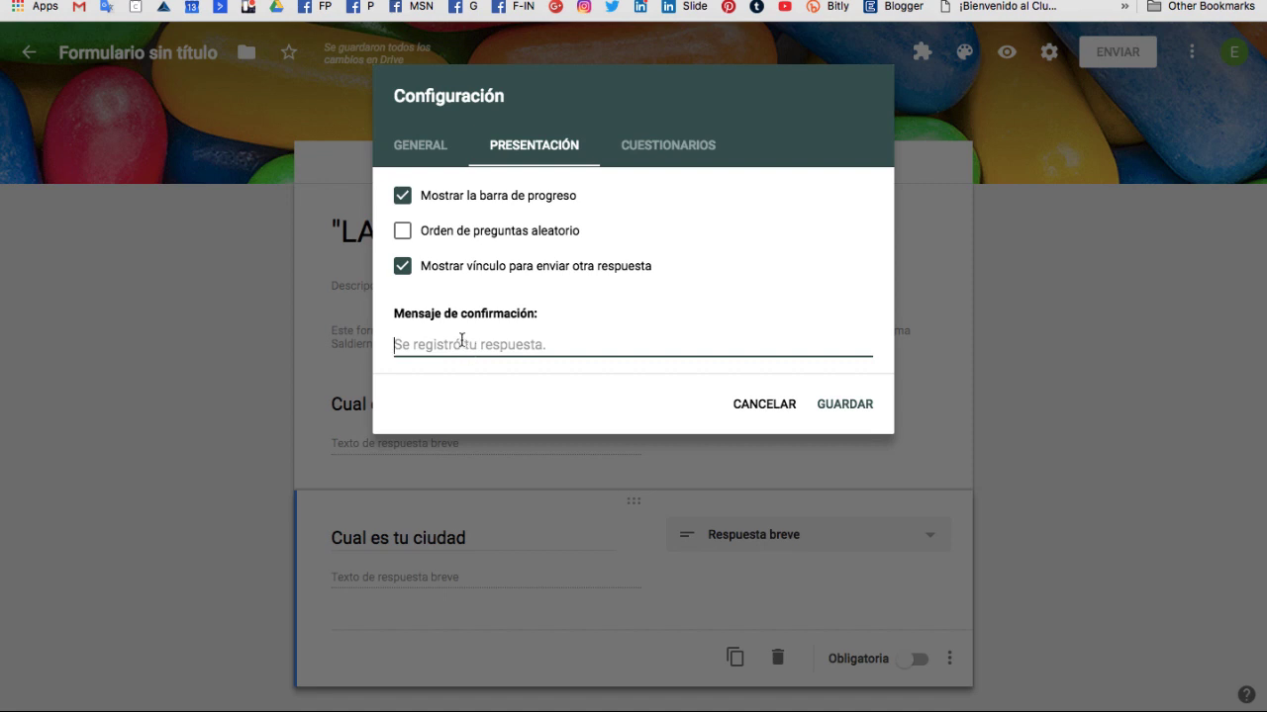
{"action": "type", "text": "Gra"}
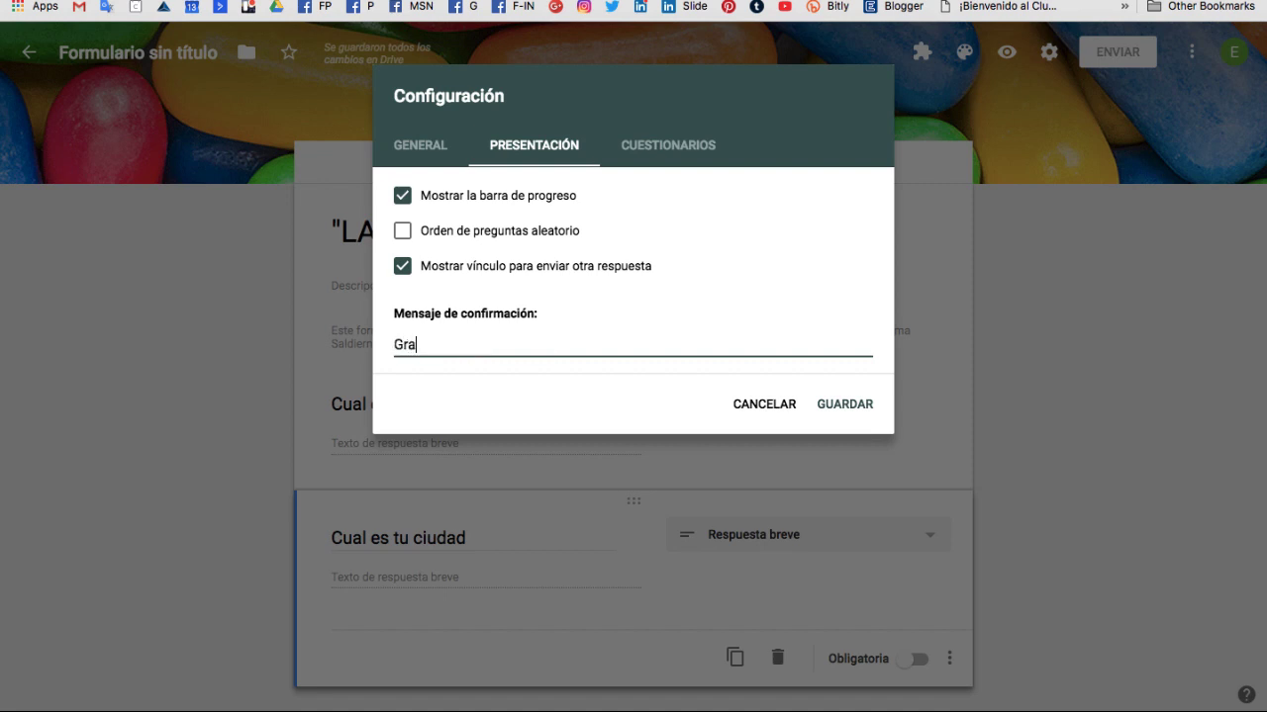
{"action": "type", "text": "cias por regist"}
{"action": "type", "text": "arte"}
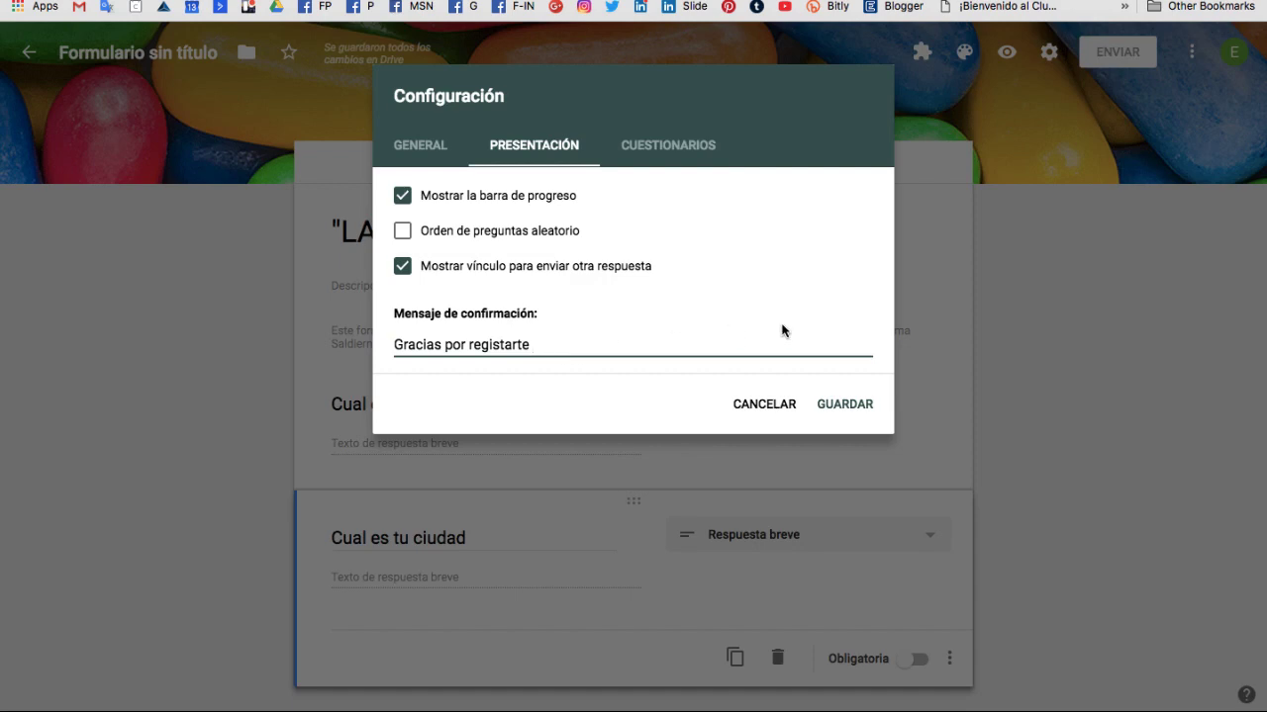
{"action": "left_click", "coordinate": [837, 404]}
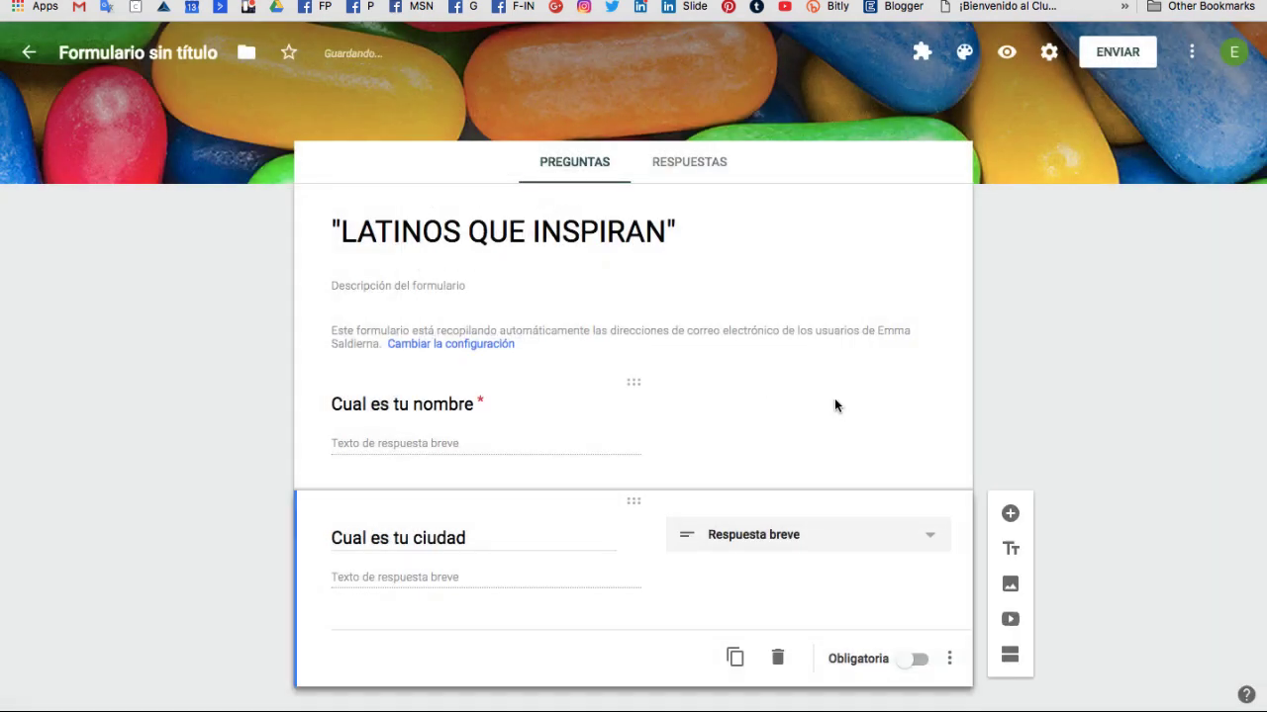
Link the form's responses to a new spreadsheet named 'Form de registro (Respuestas)'
{"action": "left_click", "coordinate": [683, 163]}
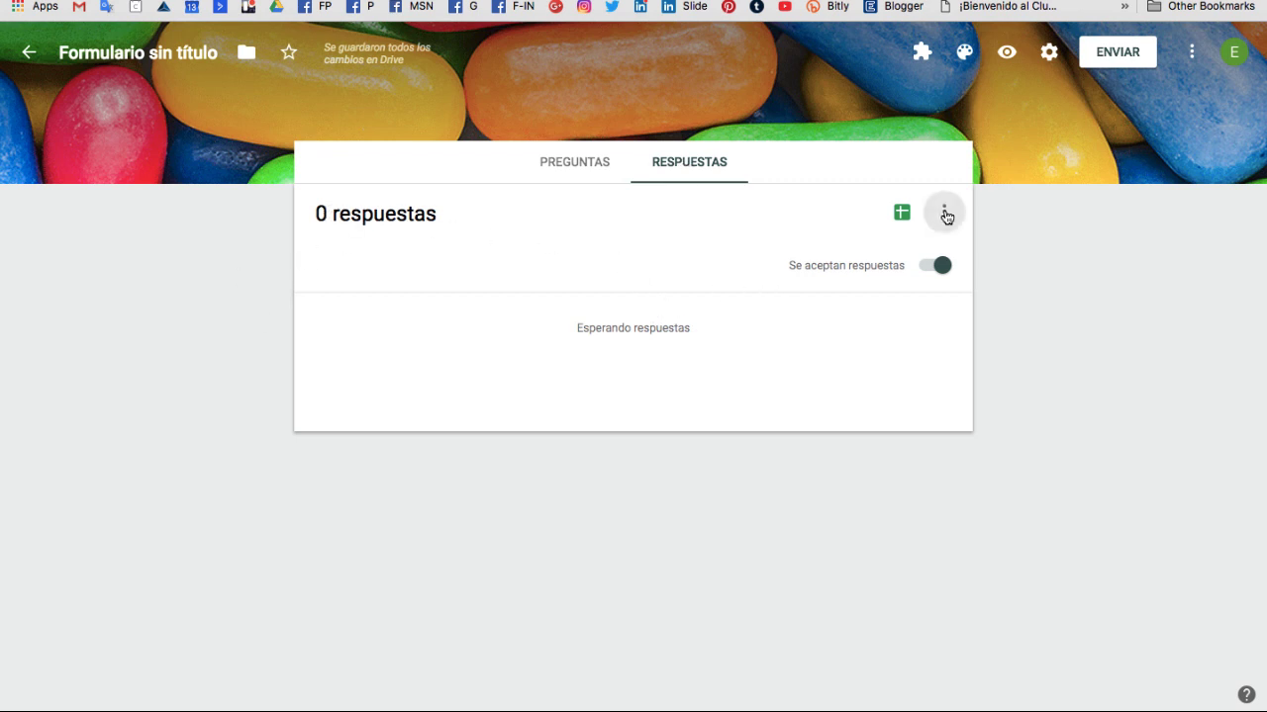
{"action": "left_click", "coordinate": [901, 215]}
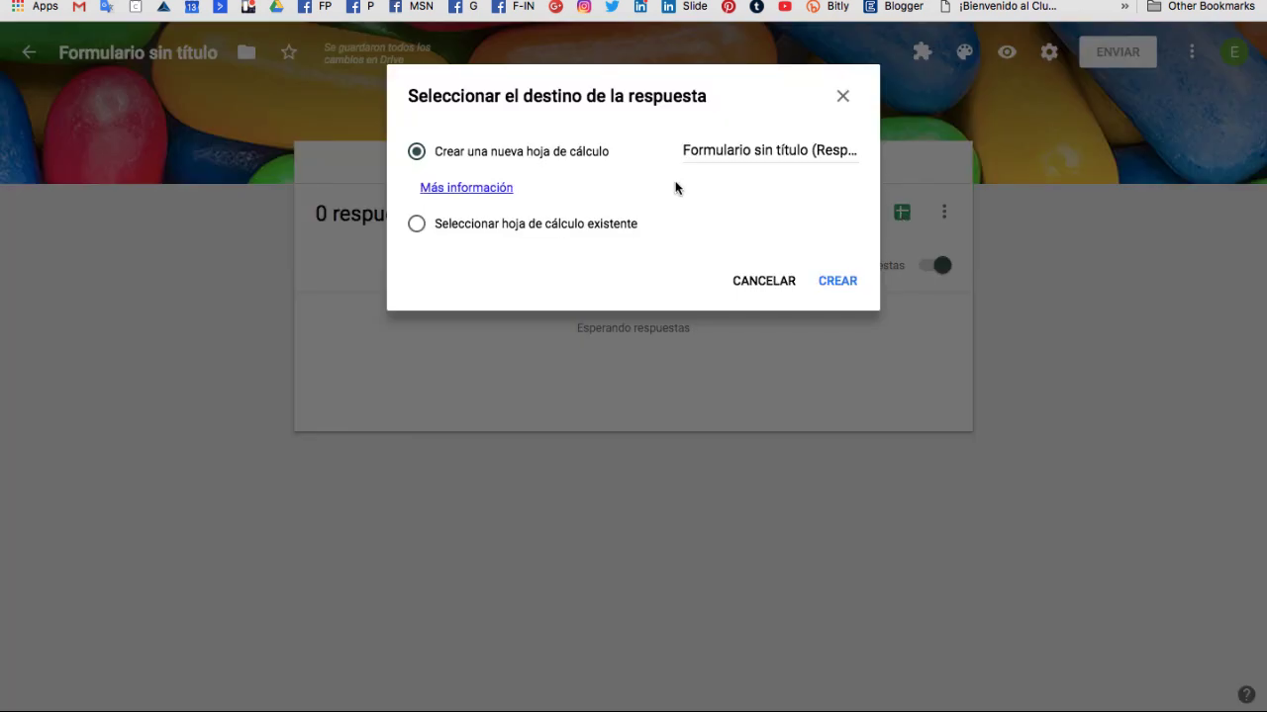
{"action": "left_click", "coordinate": [714, 153]}
{"action": "left_click_drag", "start_coordinate": [808, 150], "coordinate": [616, 150]}
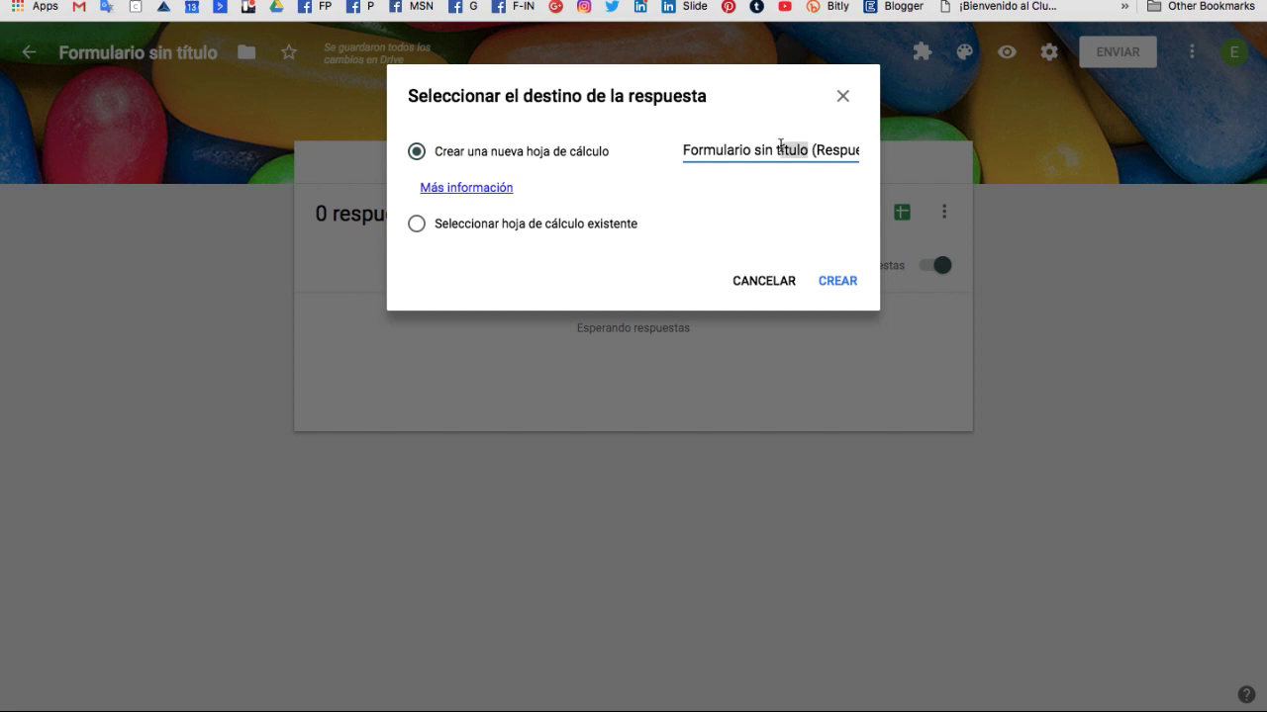
{"action": "type", "text": "Form de"}
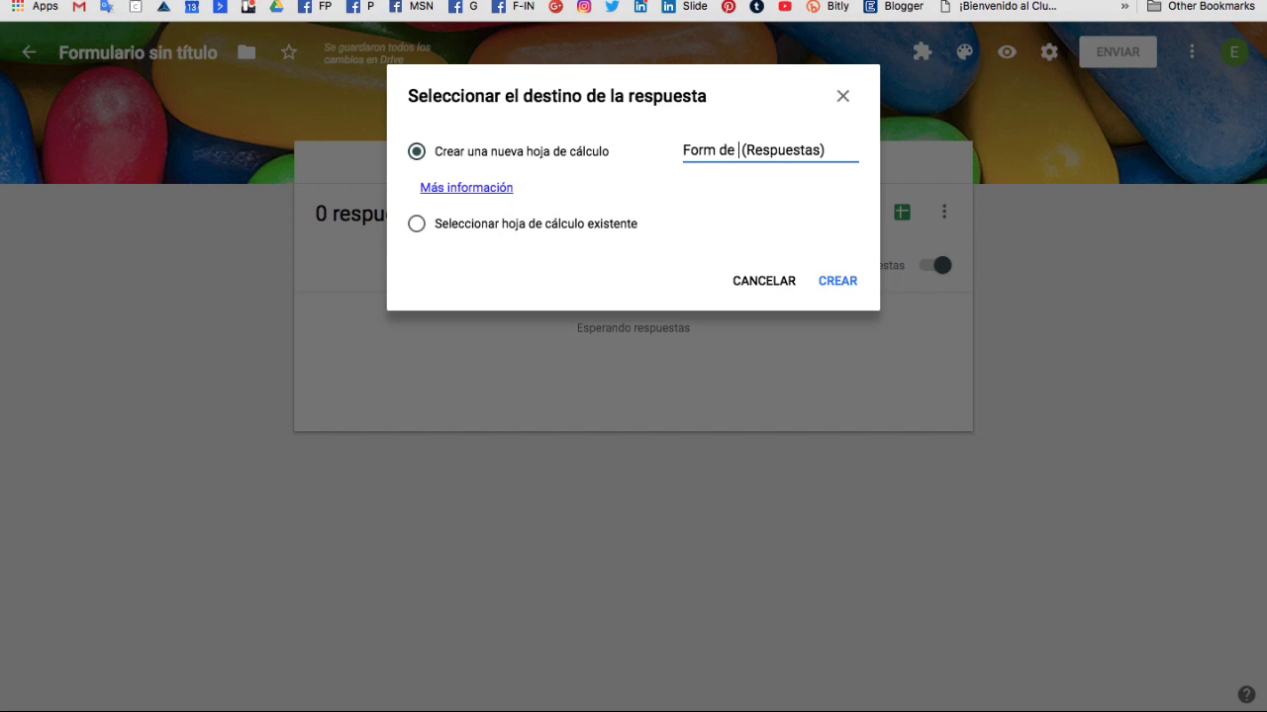
{"action": "type", "text": " registro"}
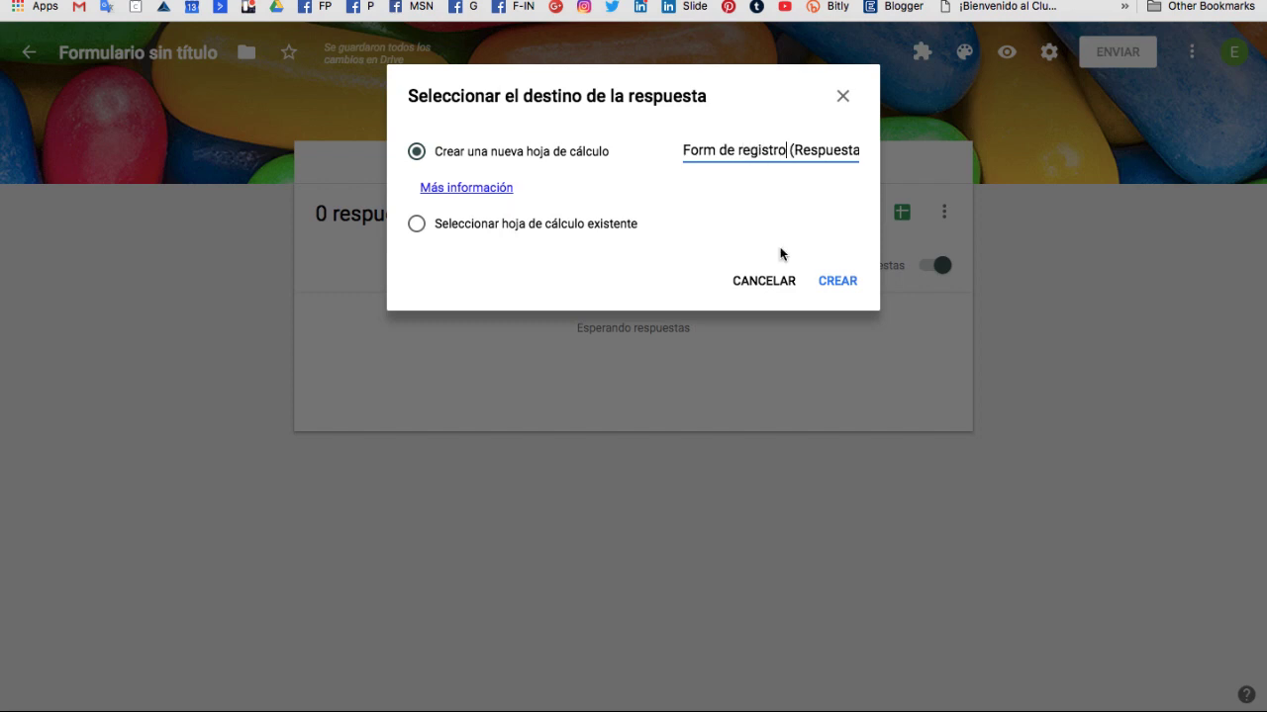
{"action": "left_click", "coordinate": [836, 283]}
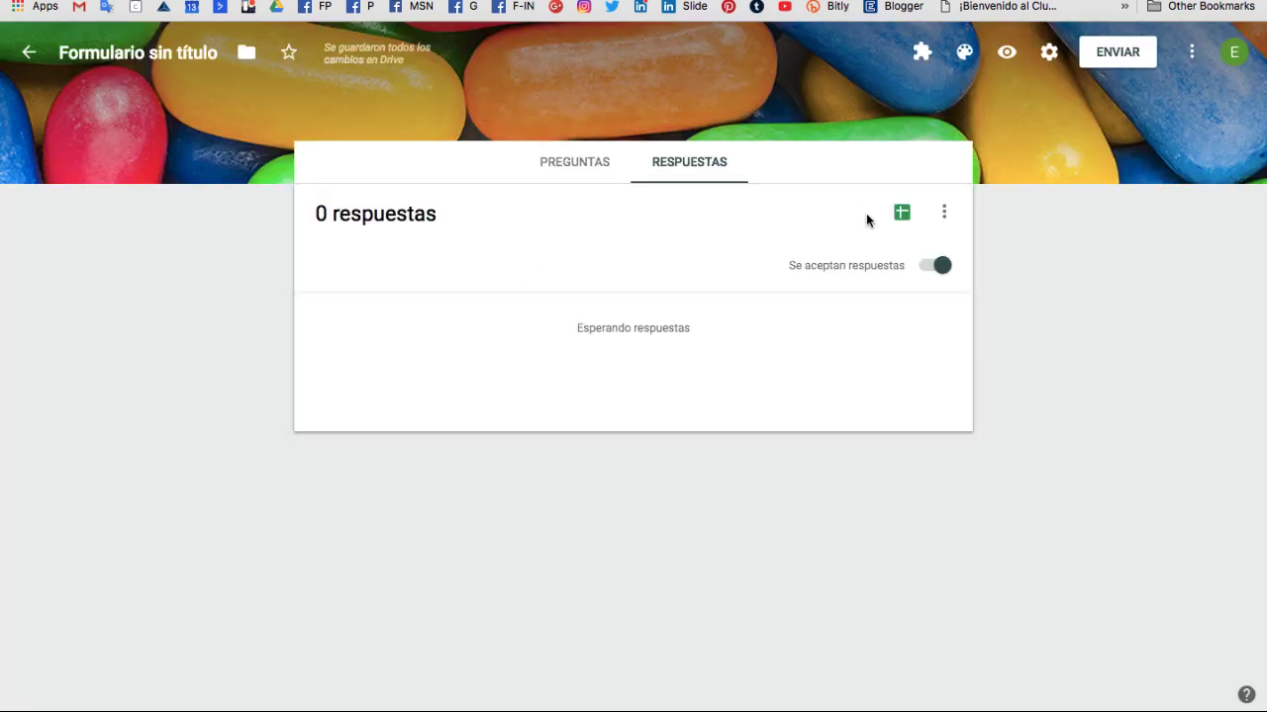
Download the form's responses as a .csv file and return to the questions view
{"action": "left_click", "coordinate": [944, 212]}
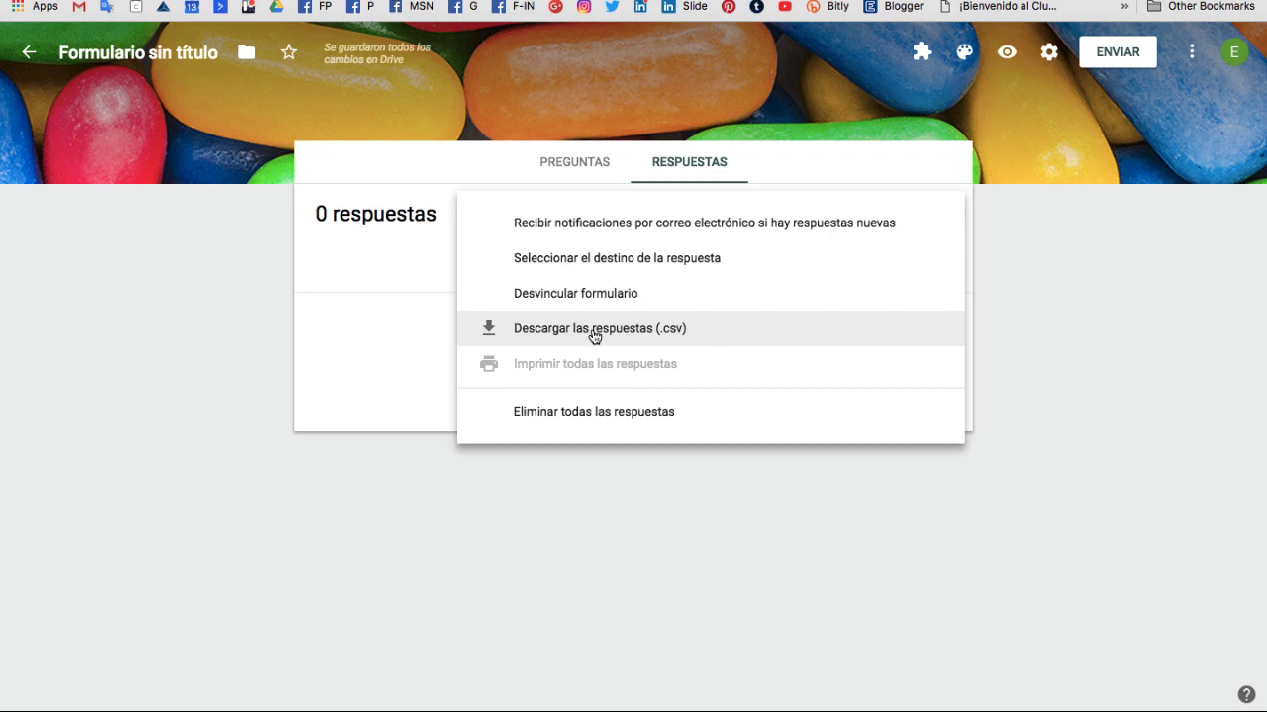
{"action": "left_click", "coordinate": [593, 336]}
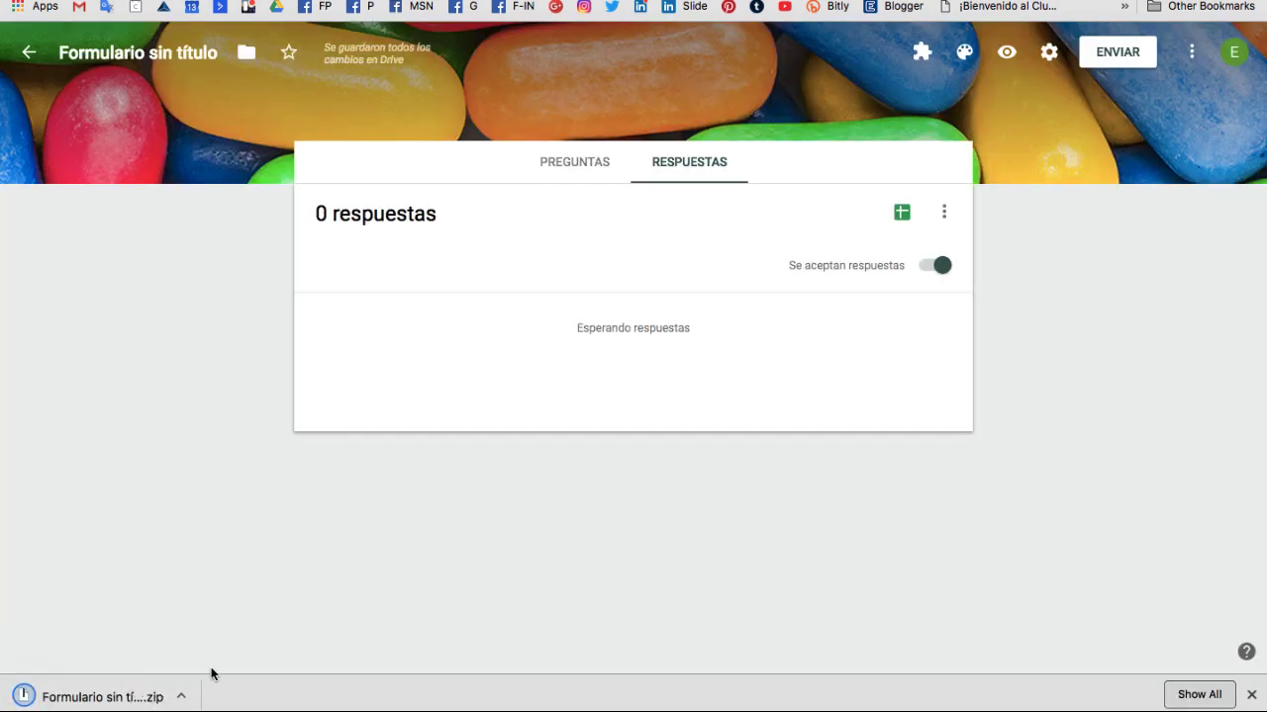
{"action": "left_click", "coordinate": [567, 170]}
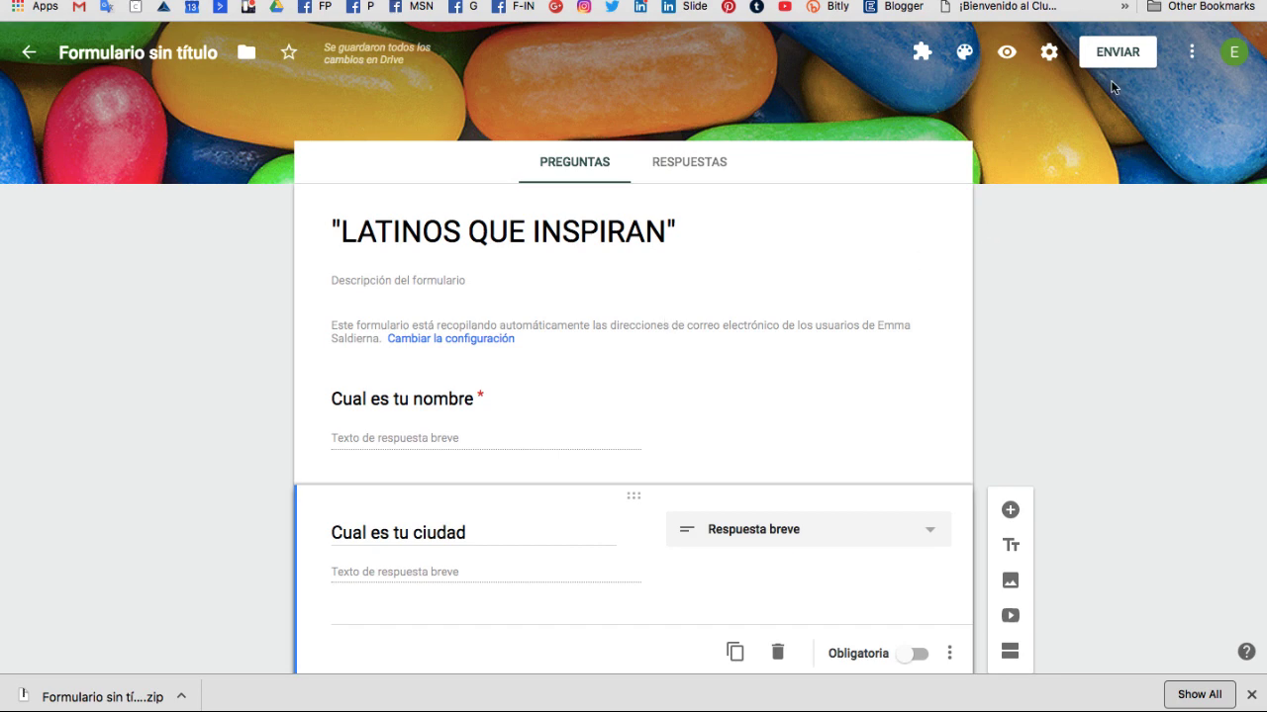
Copy the form's shortened share link from the Enviar dialog
{"action": "left_click", "coordinate": [1122, 48]}
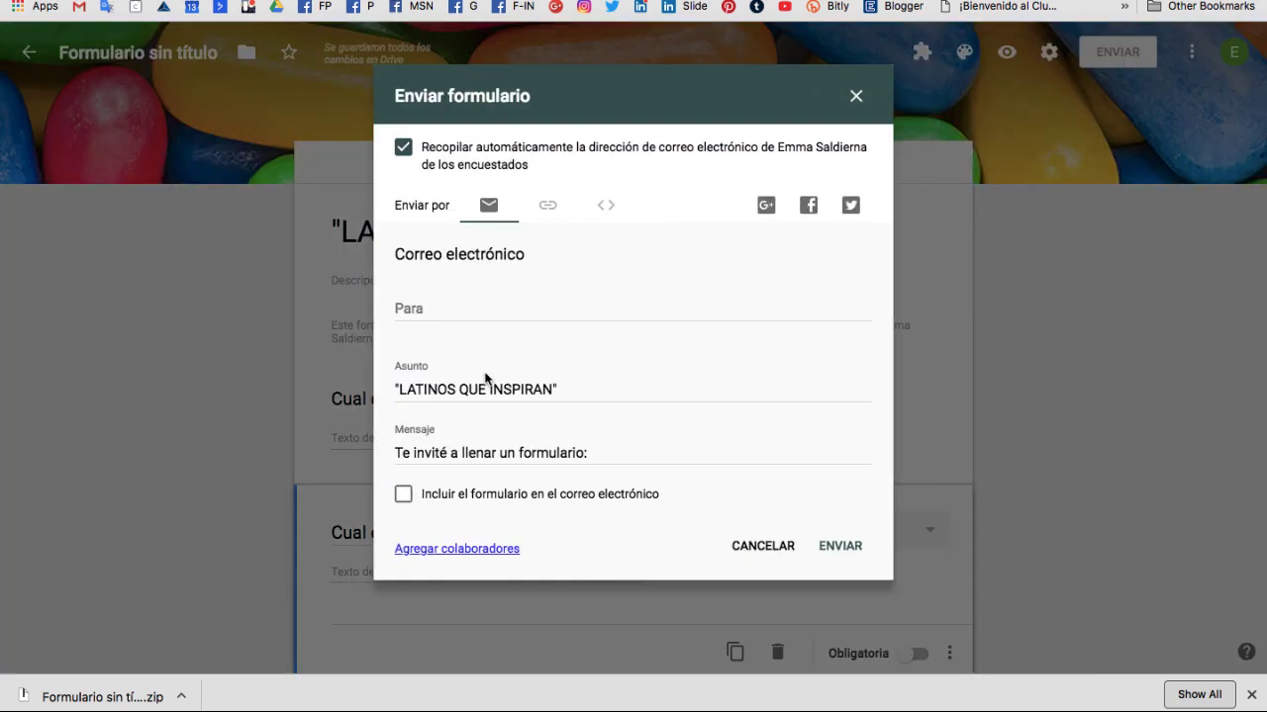
{"action": "left_click", "coordinate": [601, 210]}
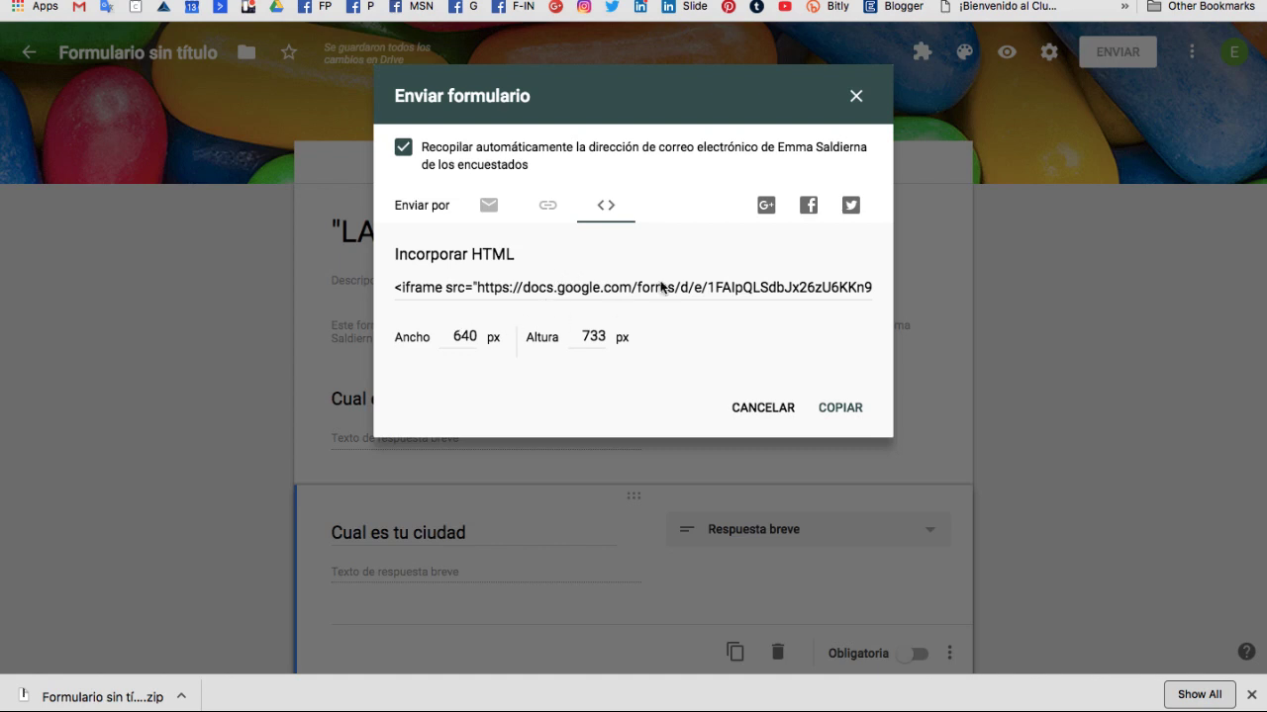
{"action": "left_click", "coordinate": [545, 208]}
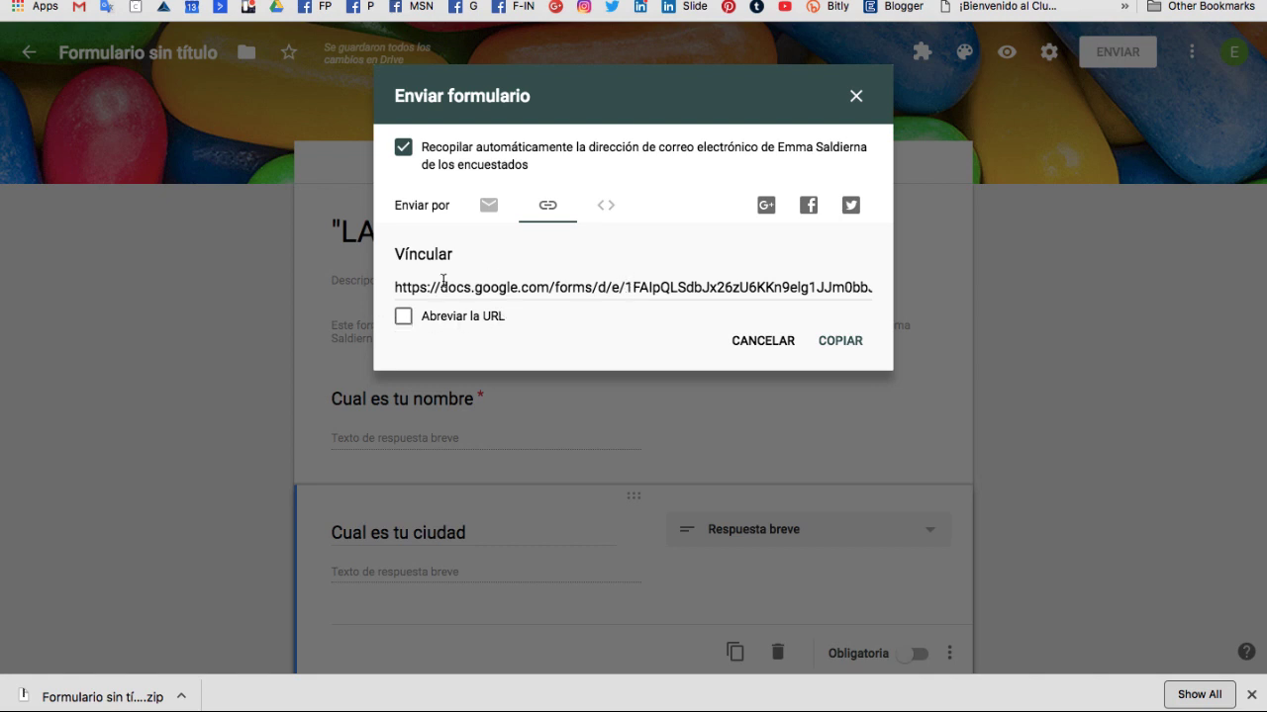
{"action": "left_click_drag", "start_coordinate": [395, 287], "coordinate": [892, 289]}
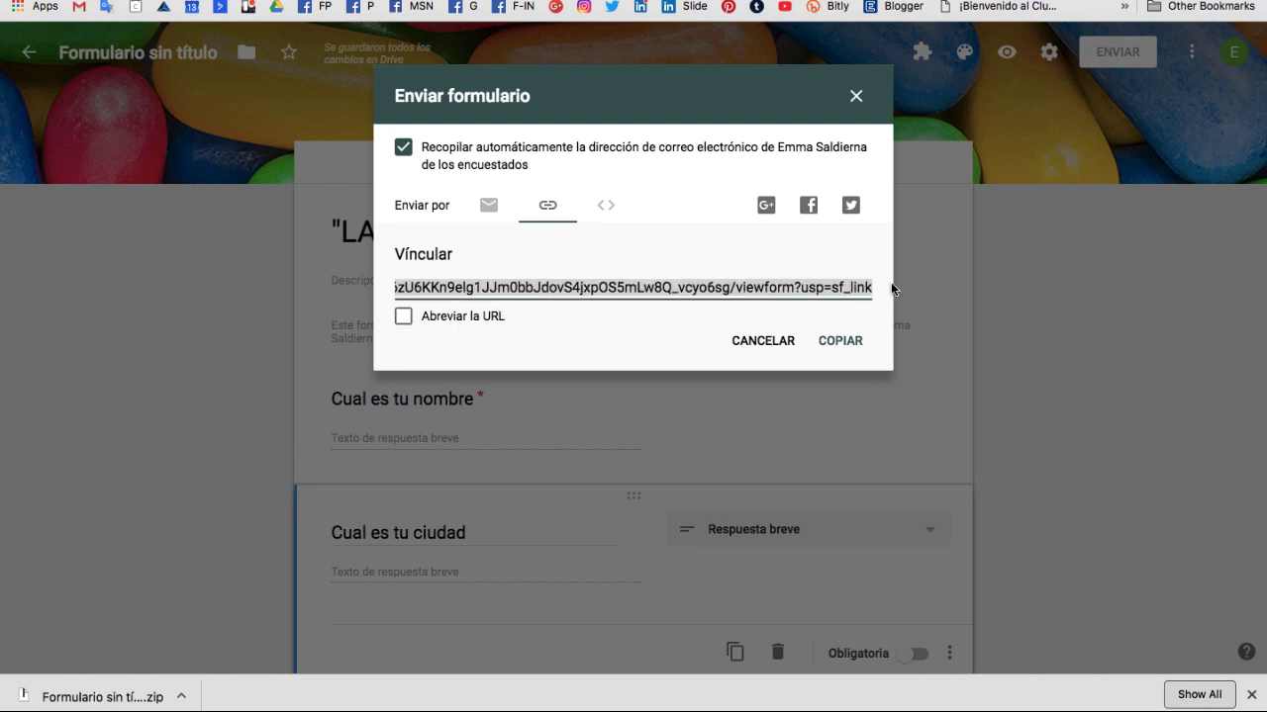
{"action": "left_click", "coordinate": [402, 319]}
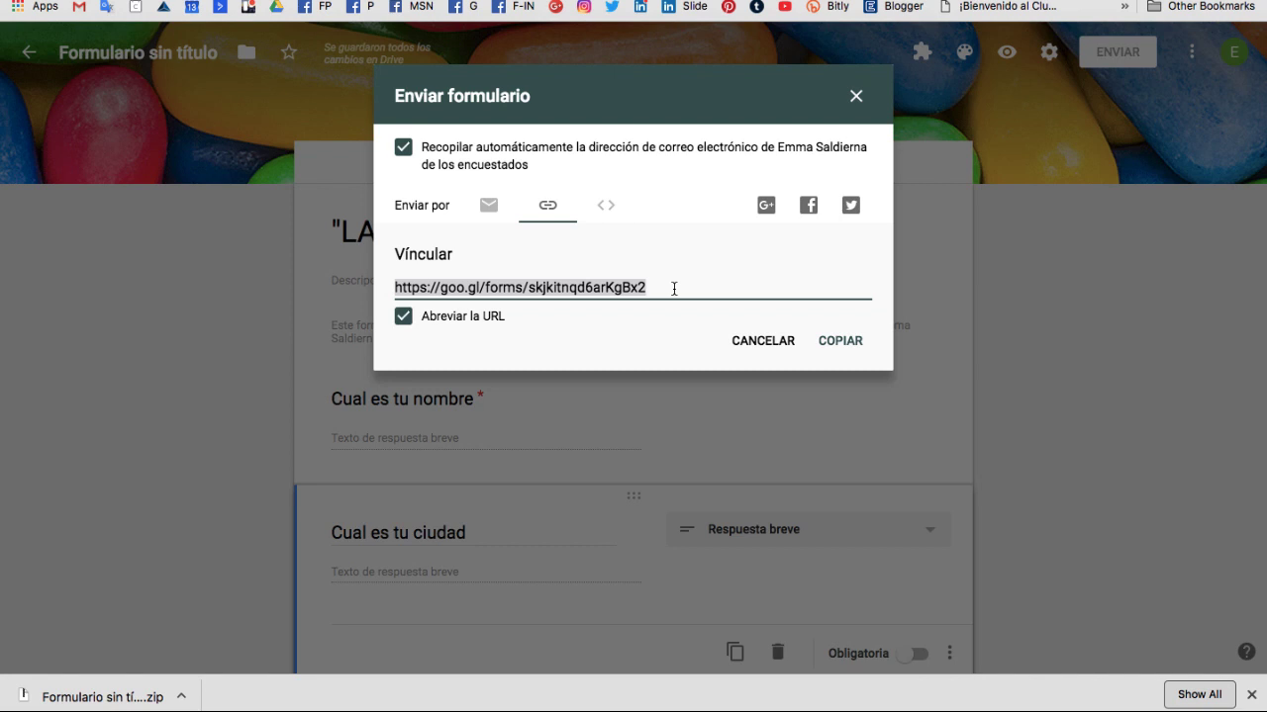
{"action": "left_click", "coordinate": [841, 341]}
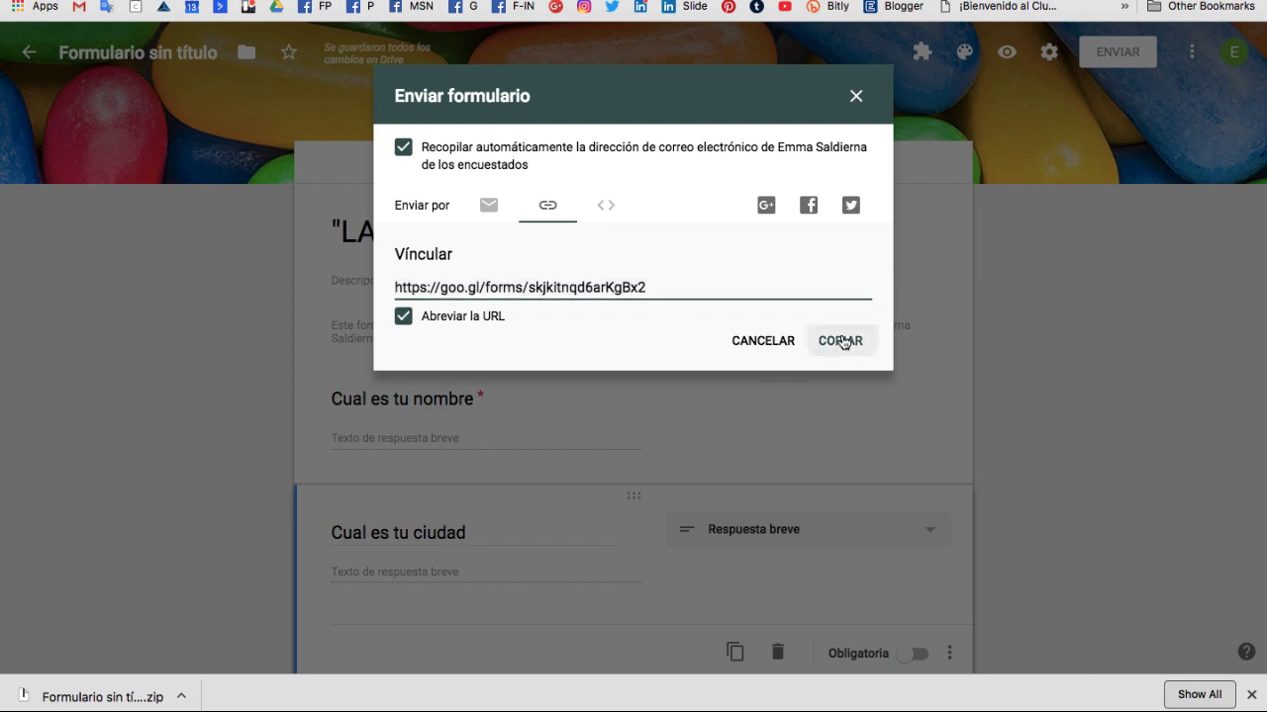
{"action": "left_click", "coordinate": [856, 95]}
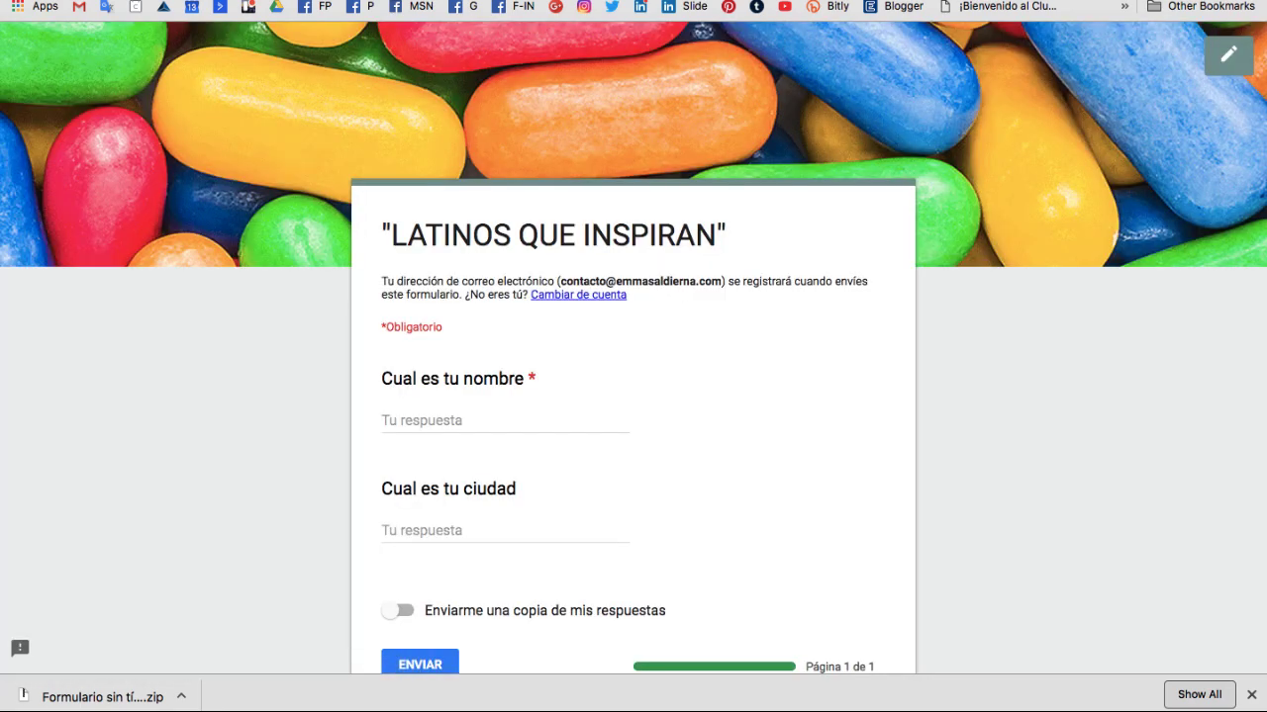
Submit a test response with 'test' as name and city, then switch to Google Drive
{"action": "scroll", "coordinate": [842, 376], "scroll_direction": "down", "scroll_amount": 3}
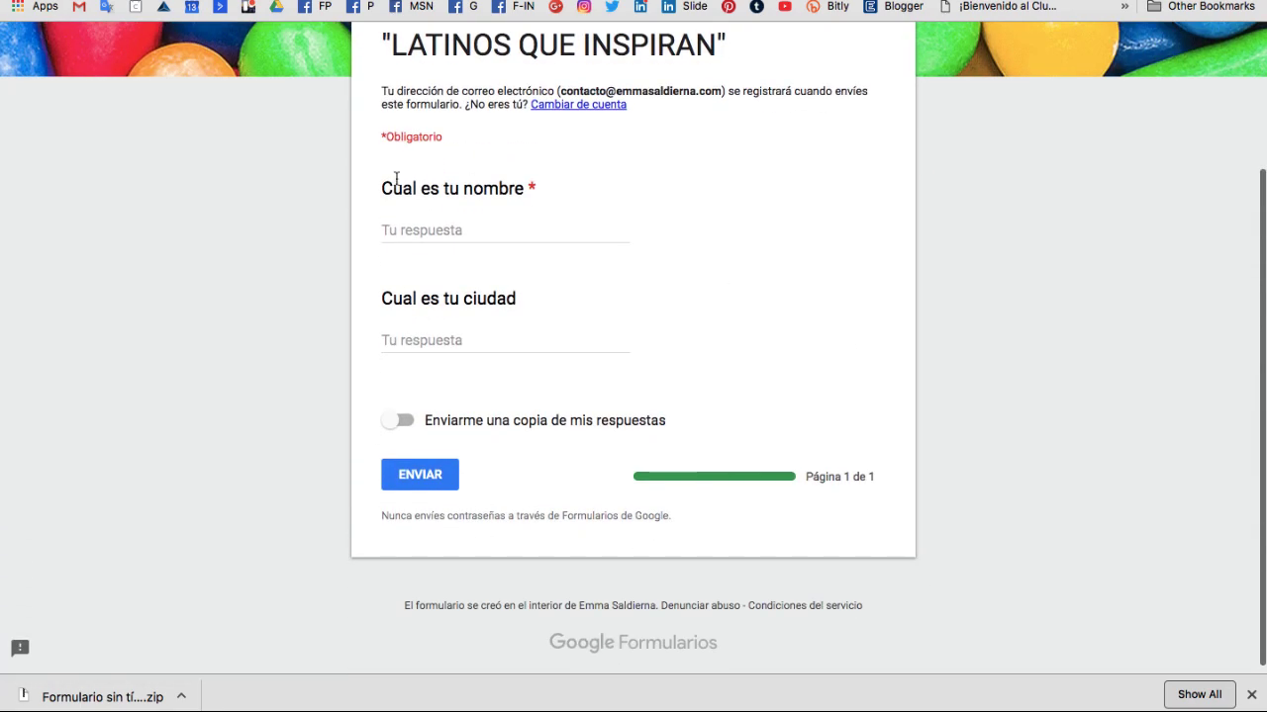
{"action": "scroll", "coordinate": [435, 198], "scroll_direction": "up", "scroll_amount": 2}
{"action": "left_click", "coordinate": [555, 358]}
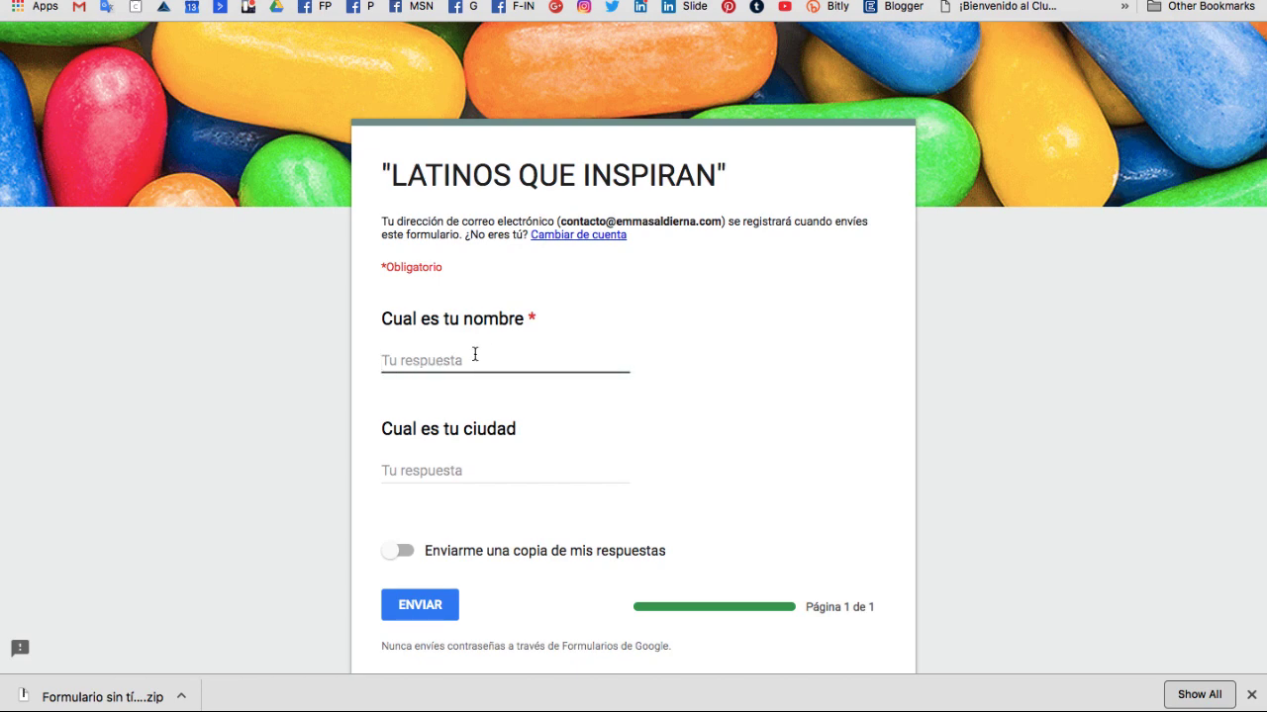
{"action": "type", "text": "test"}
{"action": "left_click", "coordinate": [475, 465]}
{"action": "type", "text": "t"}
{"action": "scroll", "coordinate": [507, 561], "scroll_direction": "down", "scroll_amount": 2}
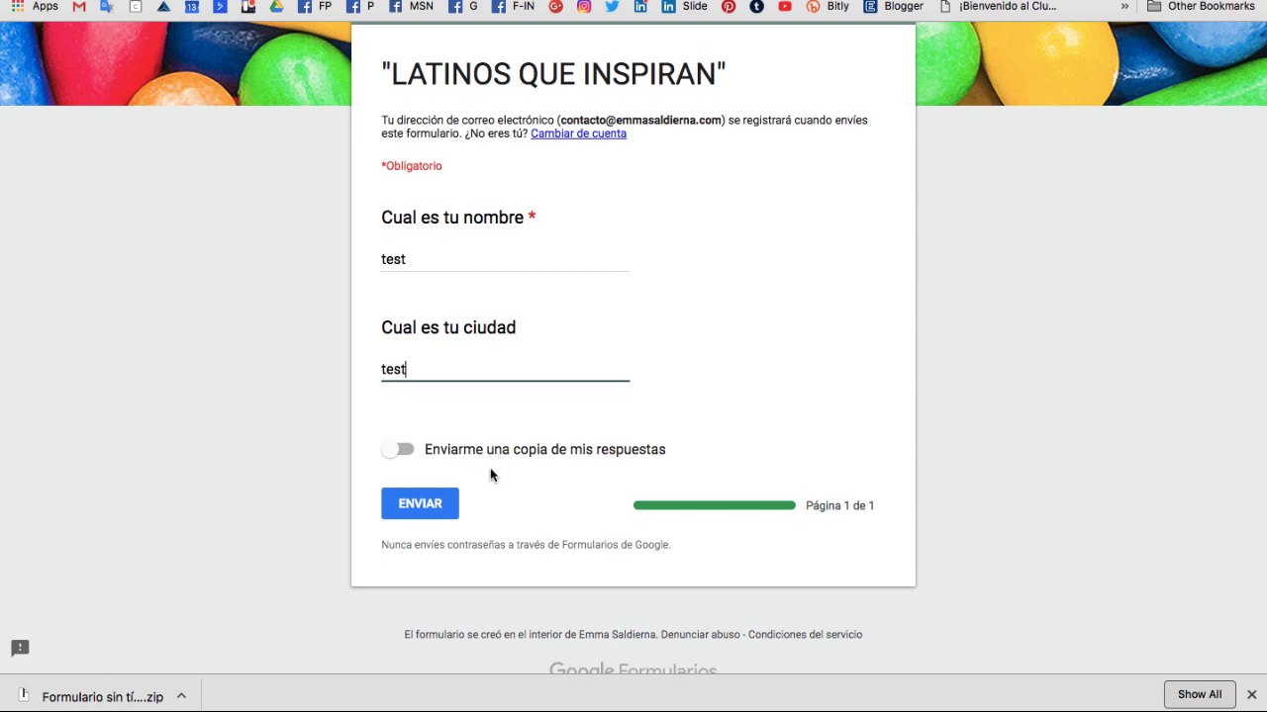
{"action": "left_click", "coordinate": [418, 507]}
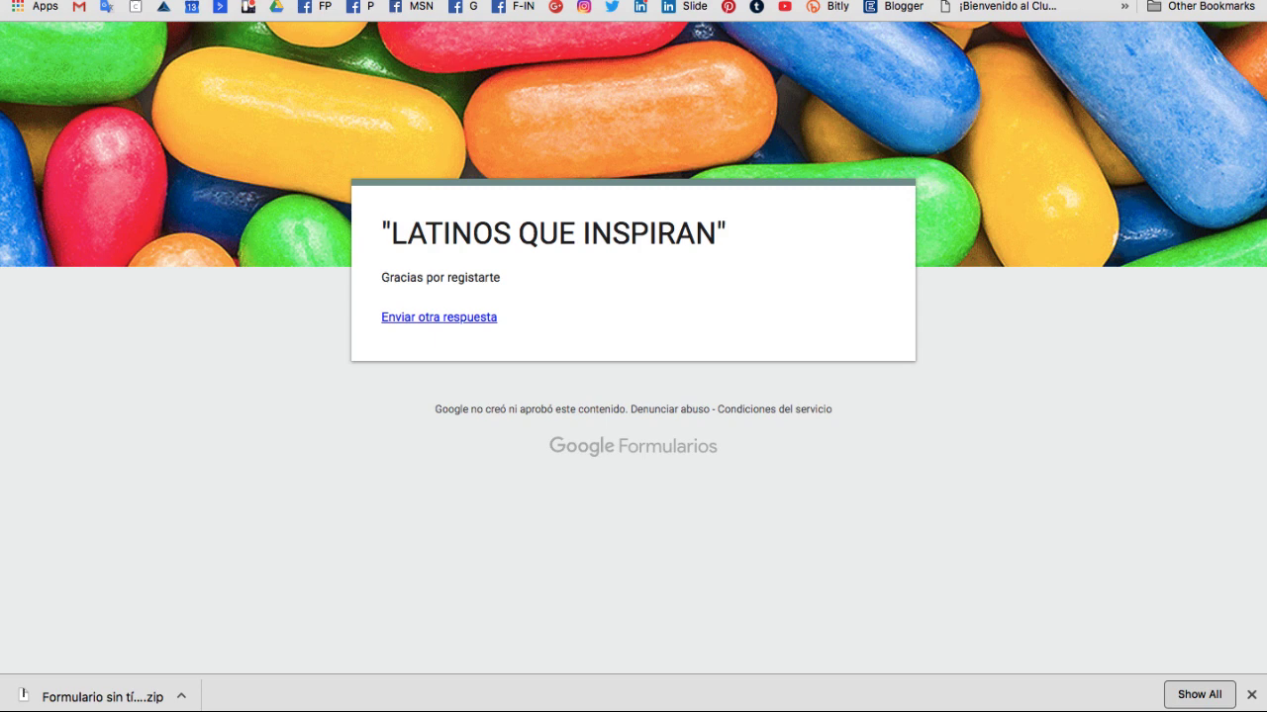
{"action": "key", "text": "ctrl+Tab"}
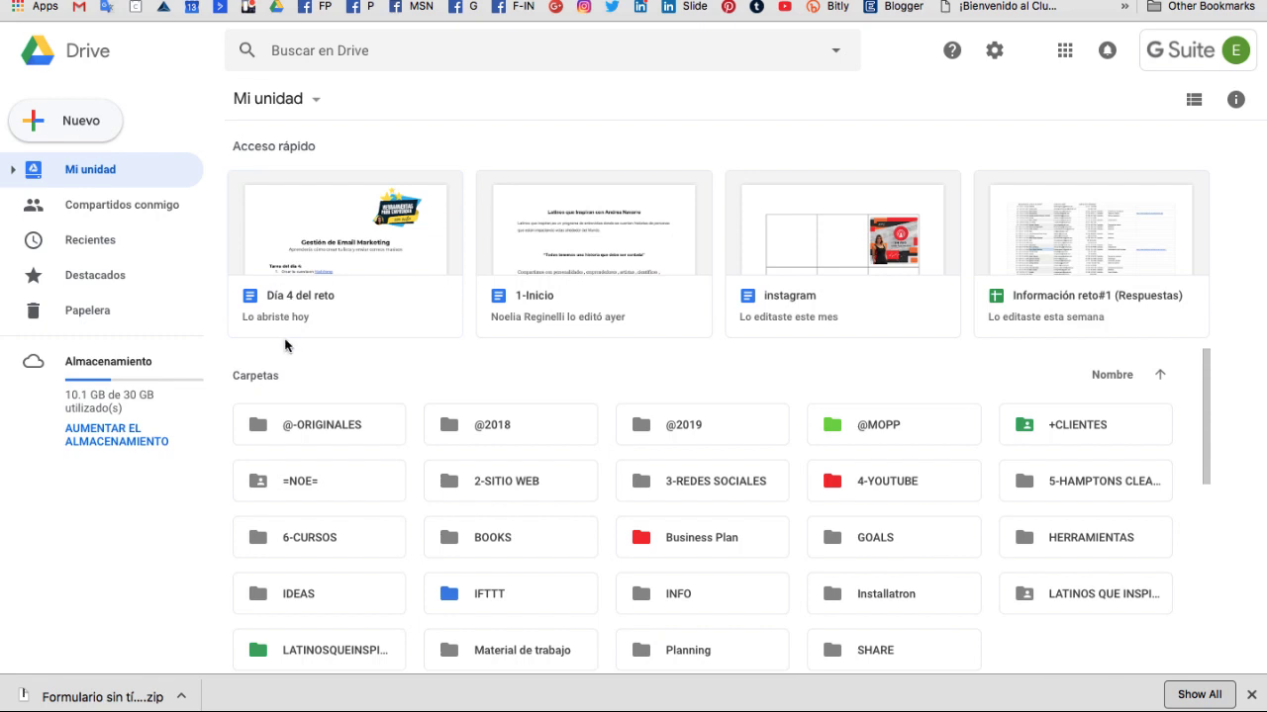
In Mi unidad, open the LATINOS QUE INSPIRAN folder and then 1-LISTA DE CONTACTOS
{"action": "scroll", "coordinate": [383, 400], "scroll_direction": "down", "scroll_amount": 5}
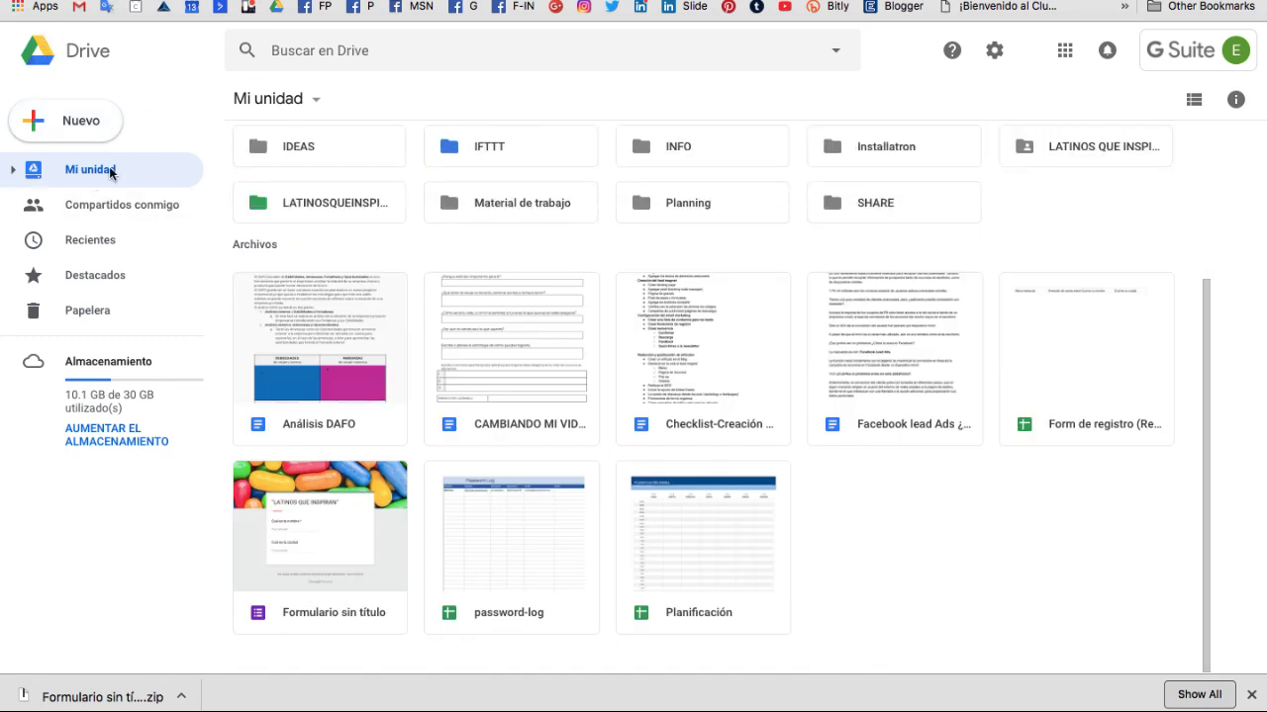
{"action": "left_click", "coordinate": [264, 99]}
{"action": "left_click", "coordinate": [1079, 351]}
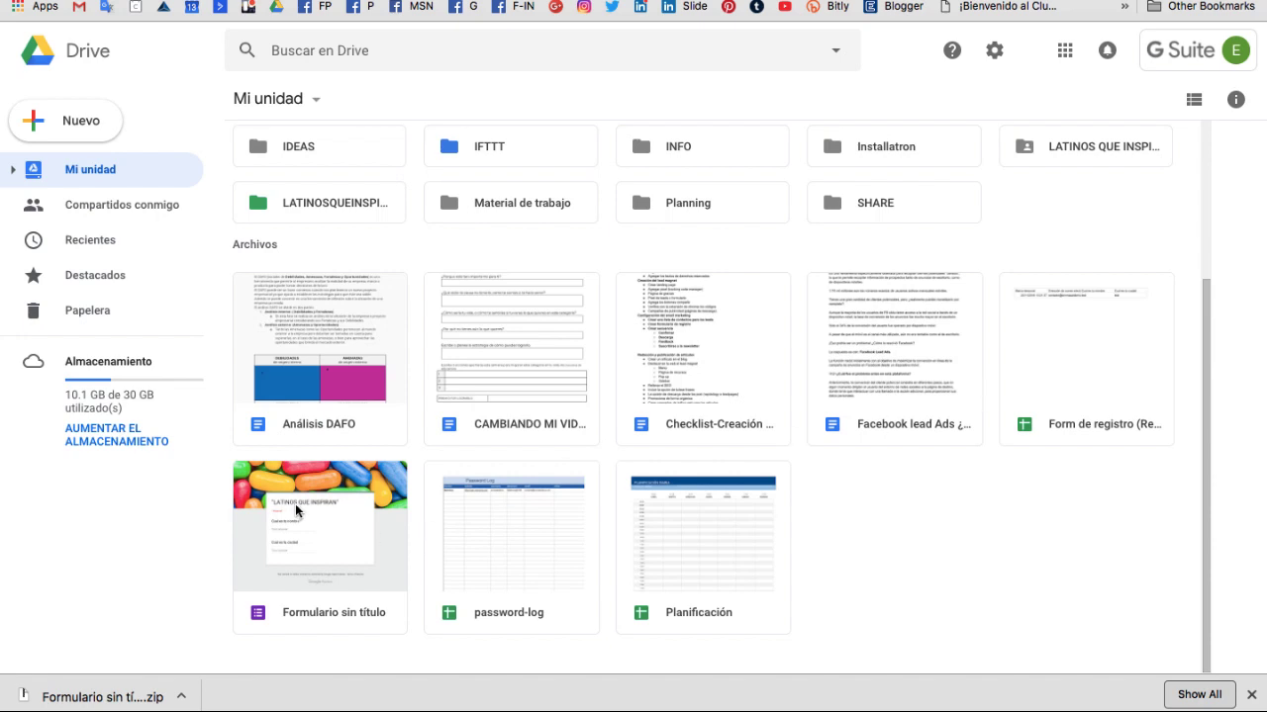
{"action": "scroll", "coordinate": [326, 551], "scroll_direction": "up", "scroll_amount": 1}
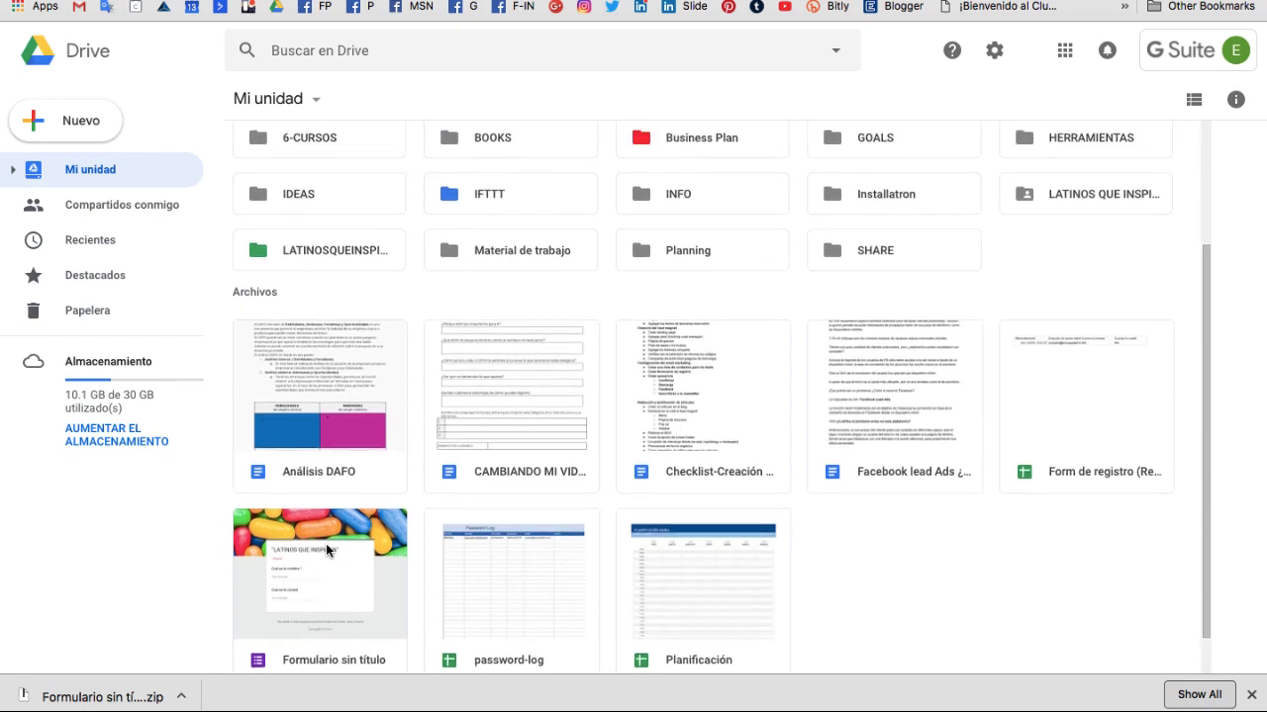
{"action": "scroll", "coordinate": [327, 550], "scroll_direction": "down", "scroll_amount": 1}
{"action": "scroll", "coordinate": [326, 544], "scroll_direction": "up", "scroll_amount": 3}
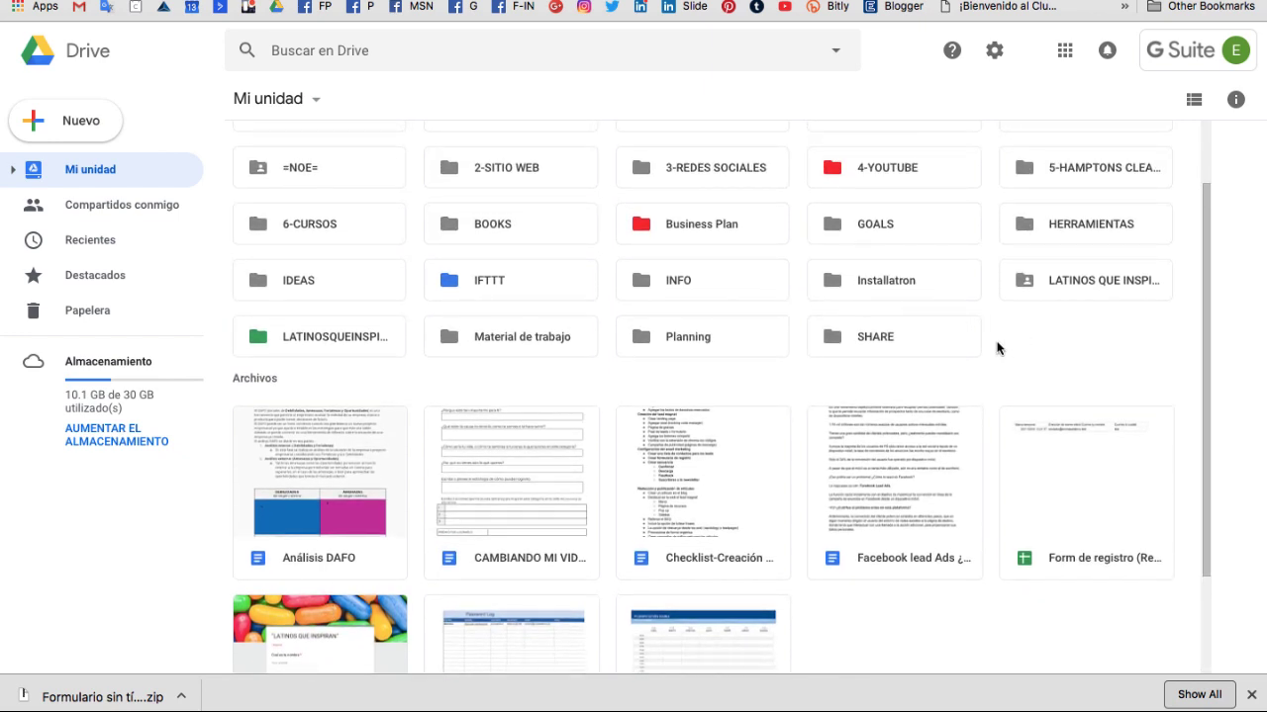
{"action": "scroll", "coordinate": [998, 349], "scroll_direction": "down", "scroll_amount": 1}
{"action": "scroll", "coordinate": [998, 348], "scroll_direction": "down", "scroll_amount": 2}
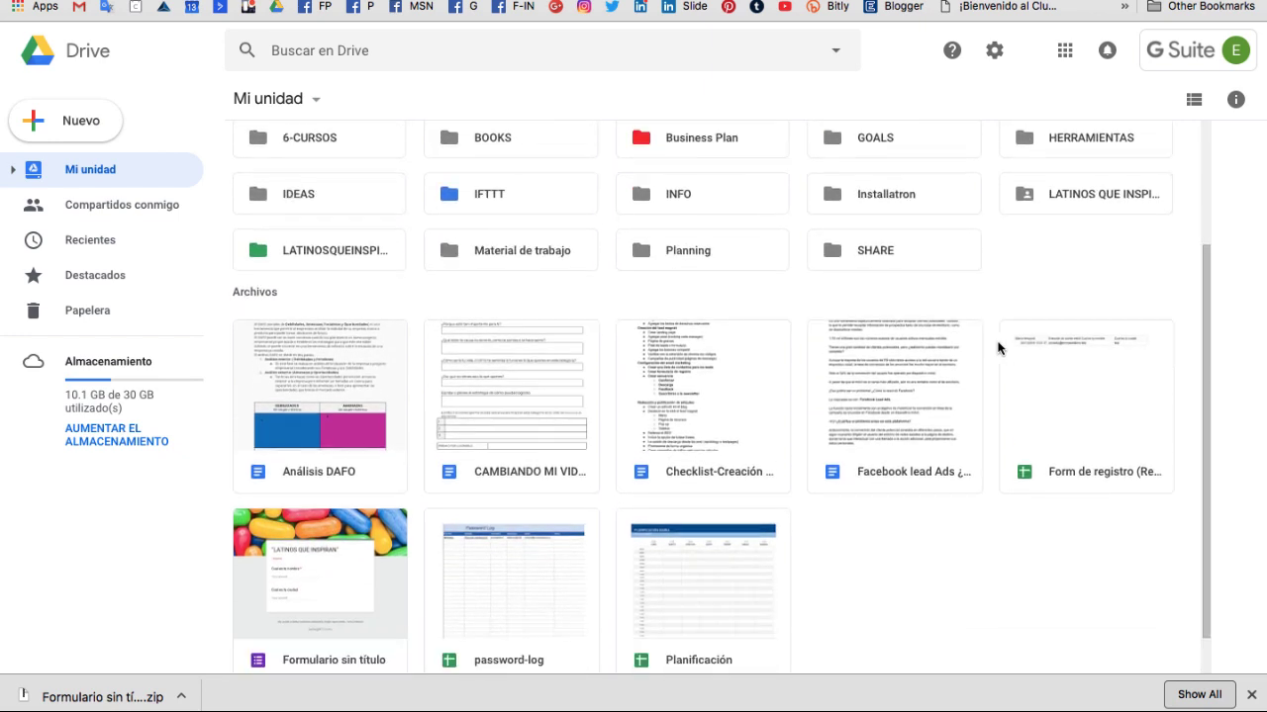
{"action": "scroll", "coordinate": [1005, 341], "scroll_direction": "down", "scroll_amount": 2}
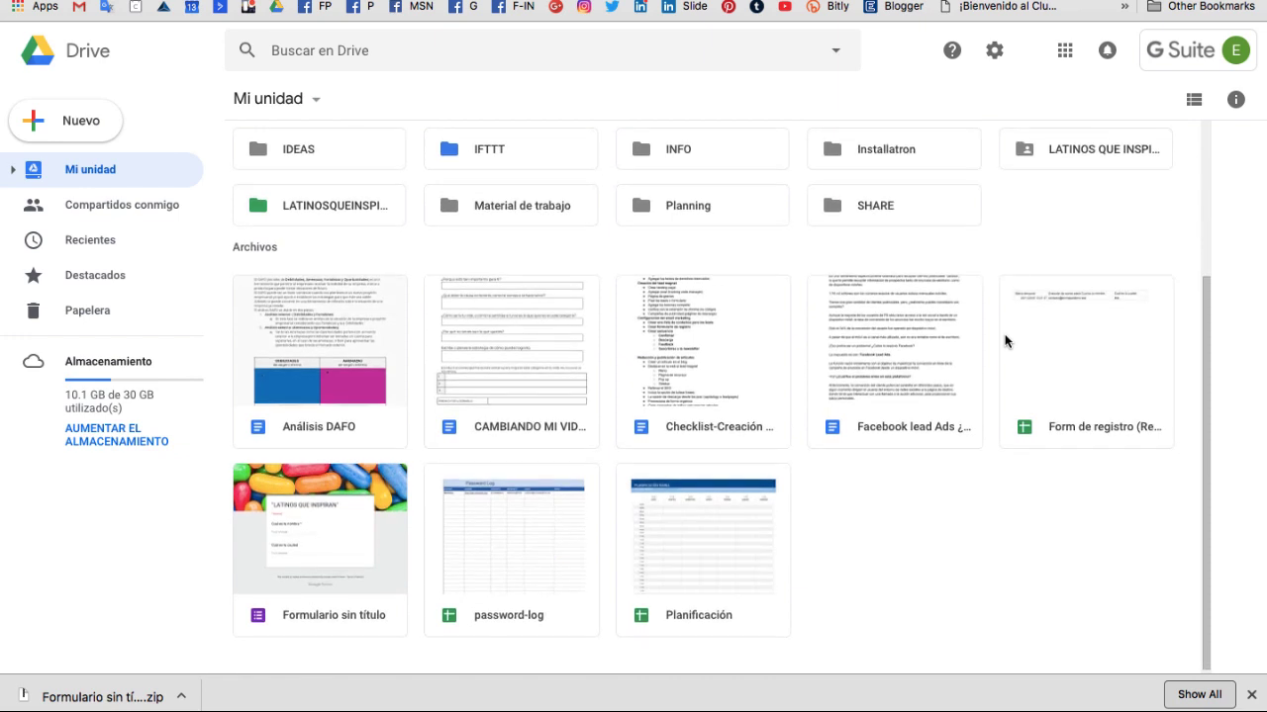
{"action": "scroll", "coordinate": [1004, 342], "scroll_direction": "up", "scroll_amount": 2}
{"action": "scroll", "coordinate": [1005, 341], "scroll_direction": "up", "scroll_amount": 2}
{"action": "scroll", "coordinate": [1004, 341], "scroll_direction": "up", "scroll_amount": 2}
{"action": "scroll", "coordinate": [1004, 341], "scroll_direction": "up", "scroll_amount": 2}
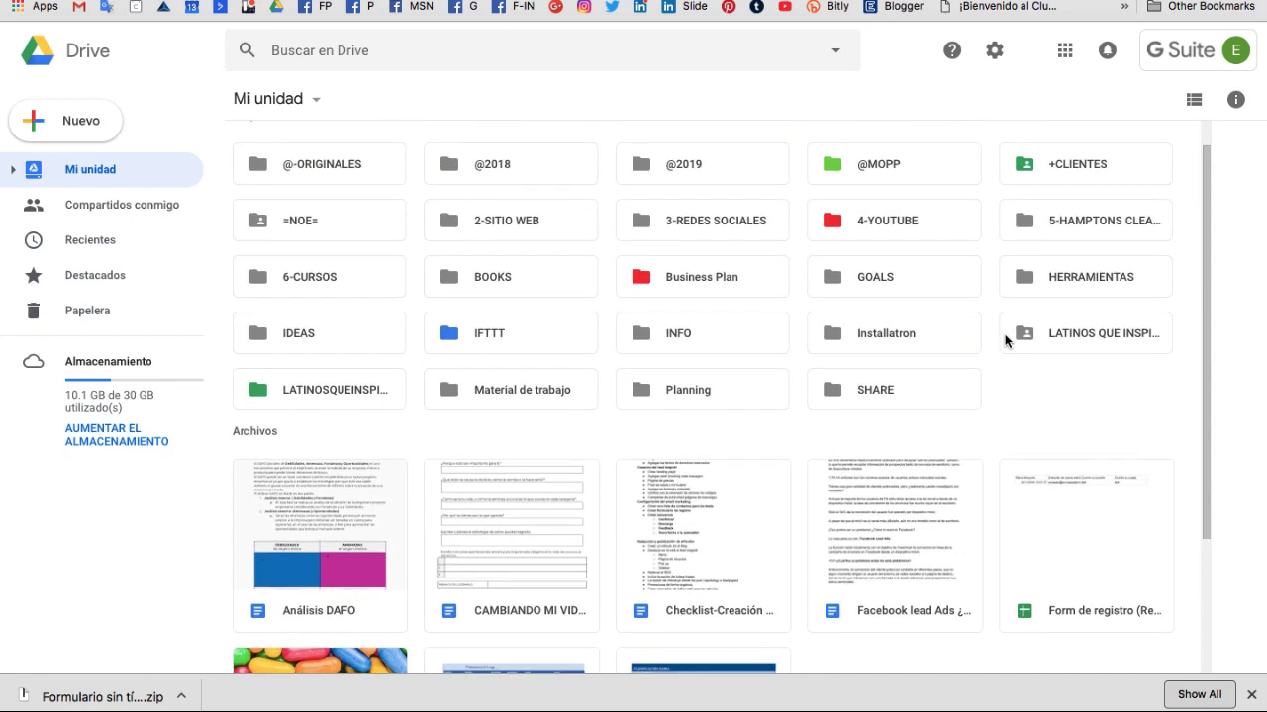
{"action": "double_click", "coordinate": [1077, 337]}
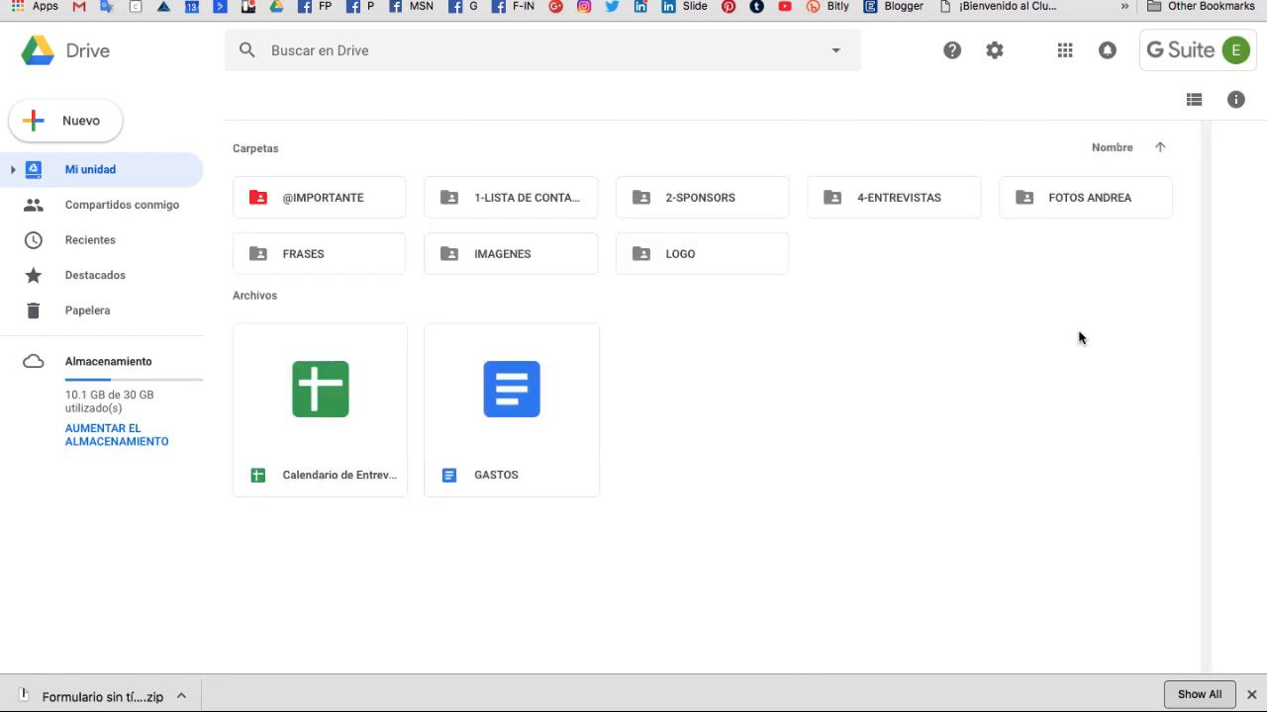
{"action": "double_click", "coordinate": [503, 200]}
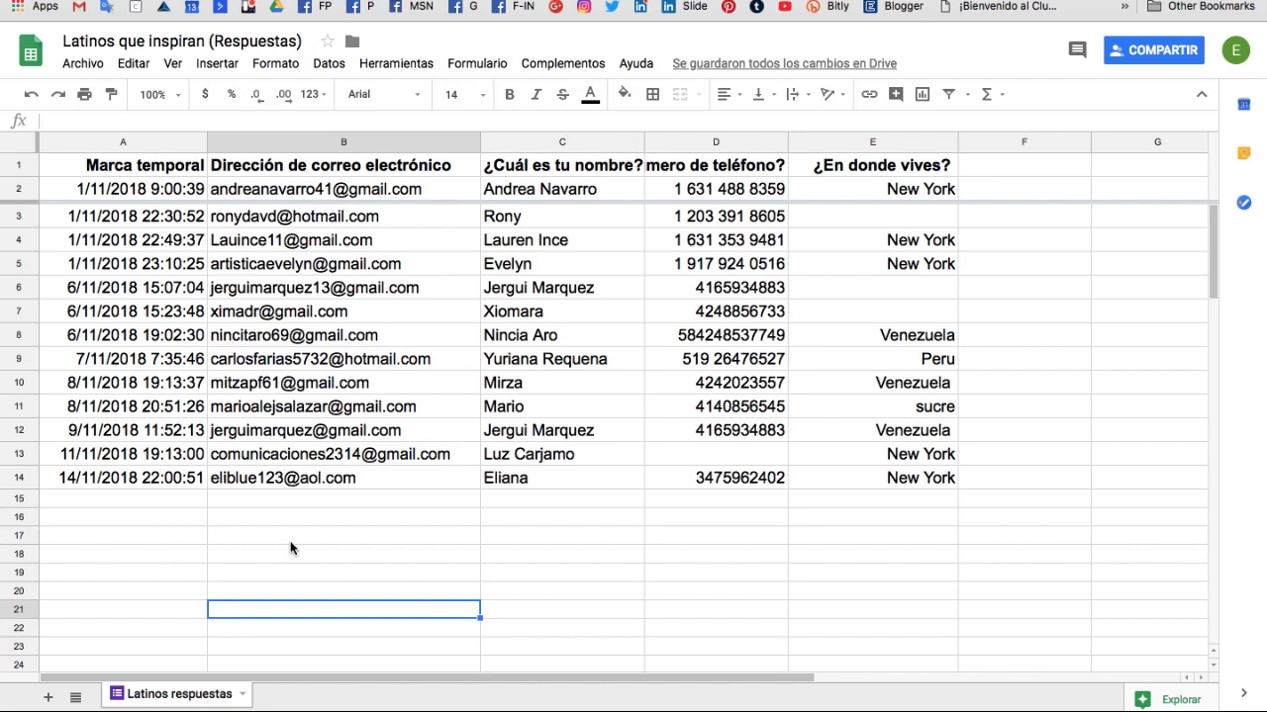
Download the responses sheet as a CSV file and open a new browser tab
{"action": "left_click", "coordinate": [88, 65]}
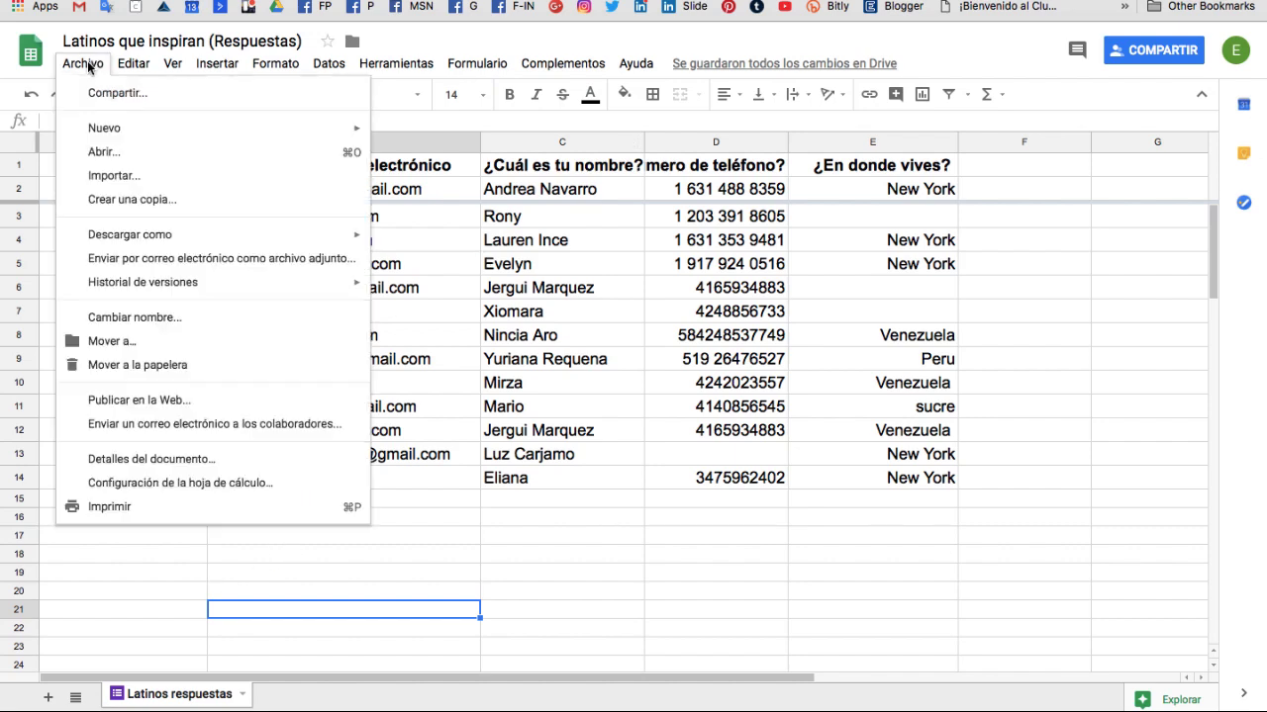
{"action": "mouse_move", "coordinate": [148, 237]}
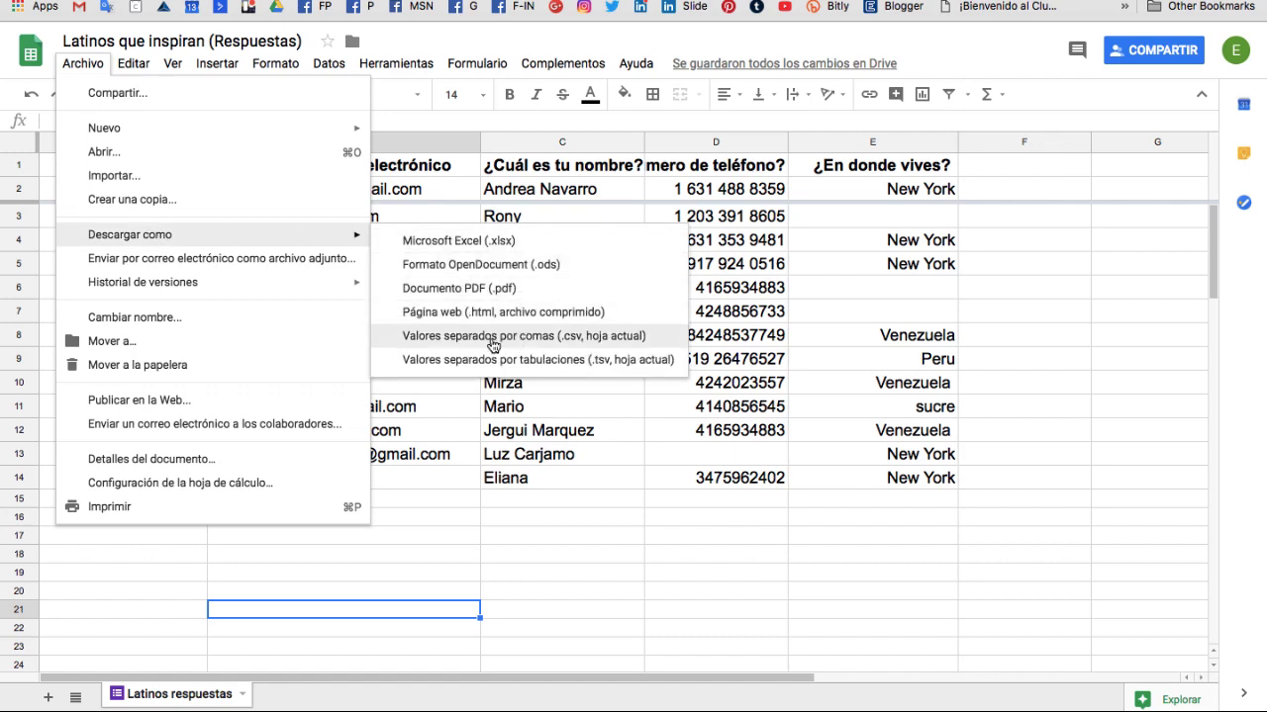
{"action": "left_click", "coordinate": [554, 343]}
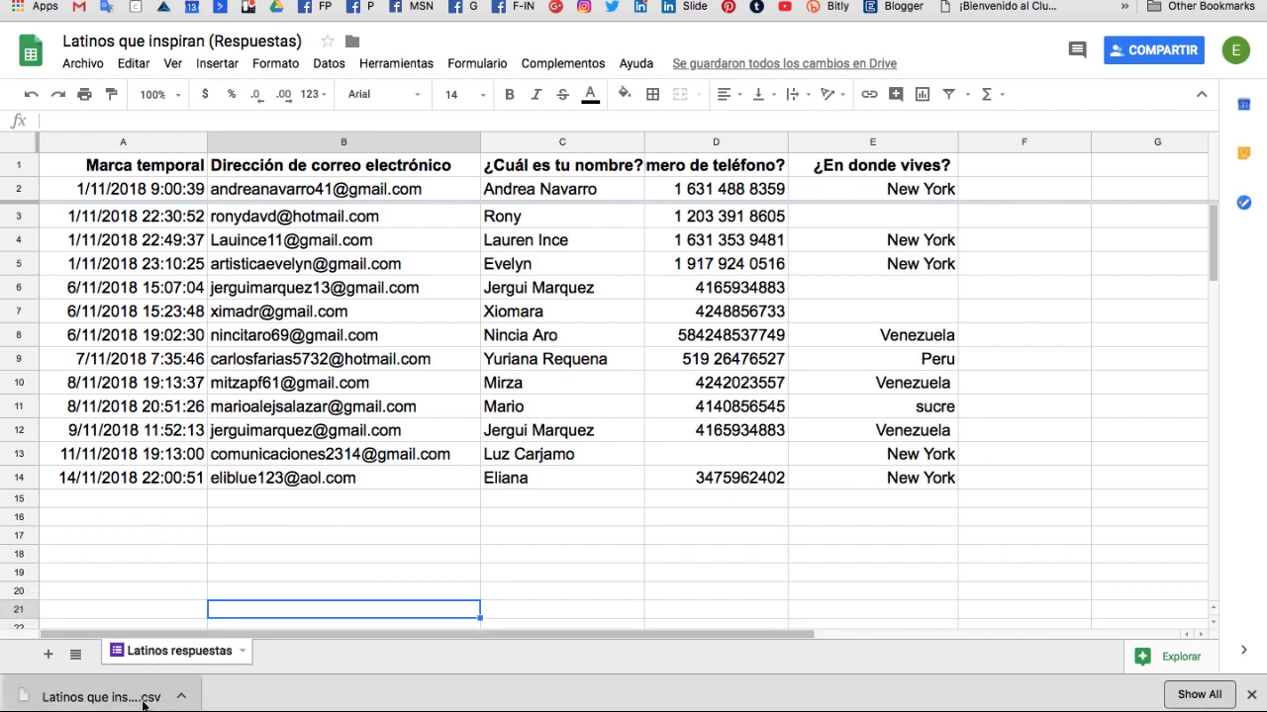
{"action": "key", "text": "super+t"}
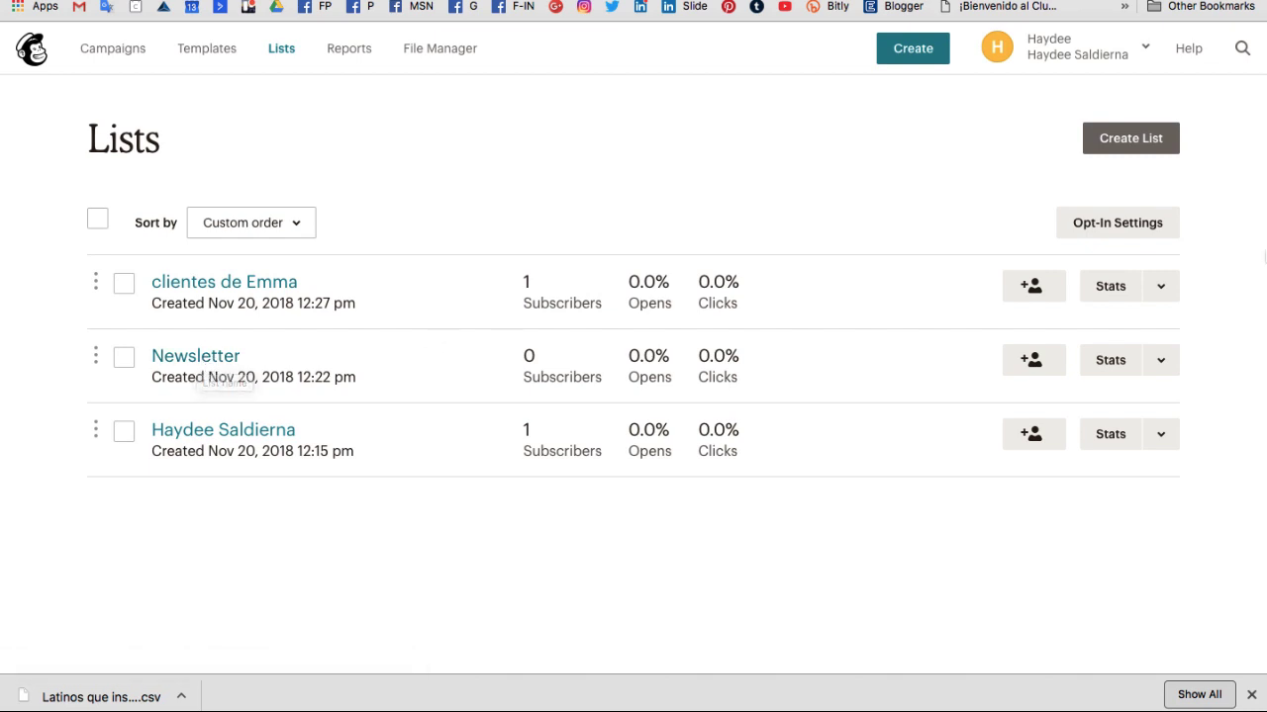
Start a CSV import into the Newsletter list and upload the downloaded responses file
{"action": "left_click", "coordinate": [1161, 368]}
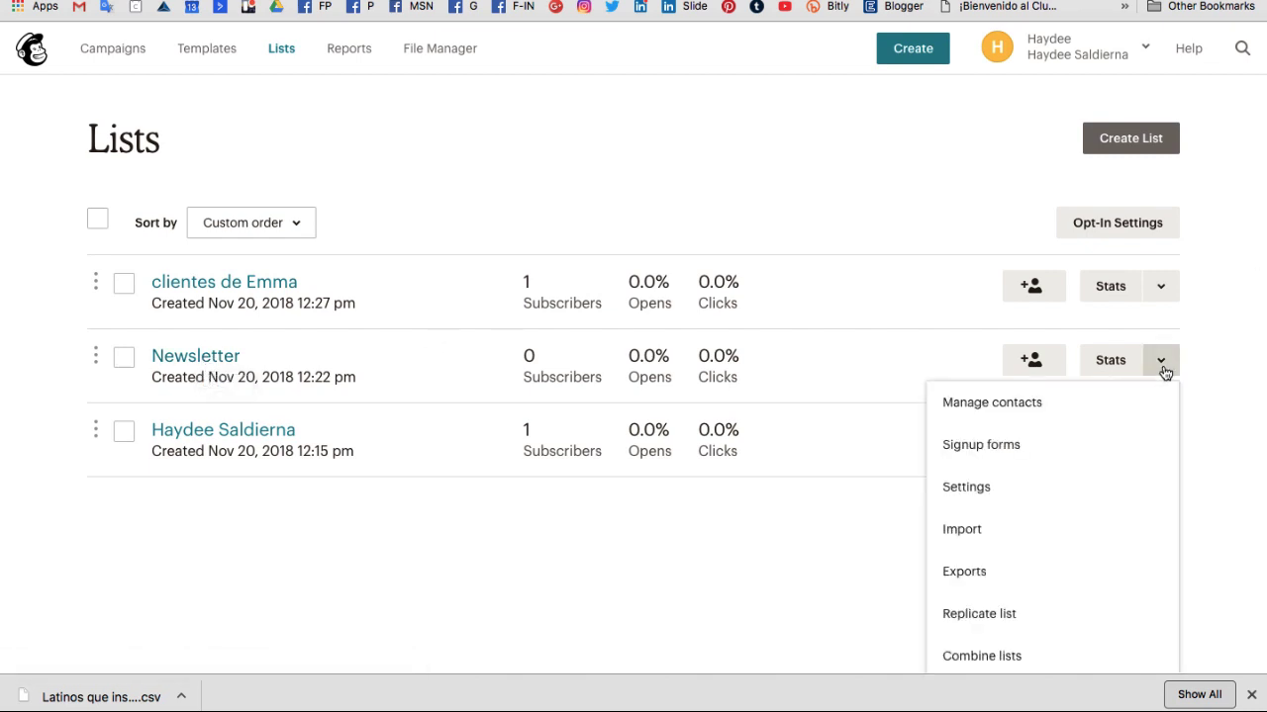
{"action": "left_click", "coordinate": [993, 529]}
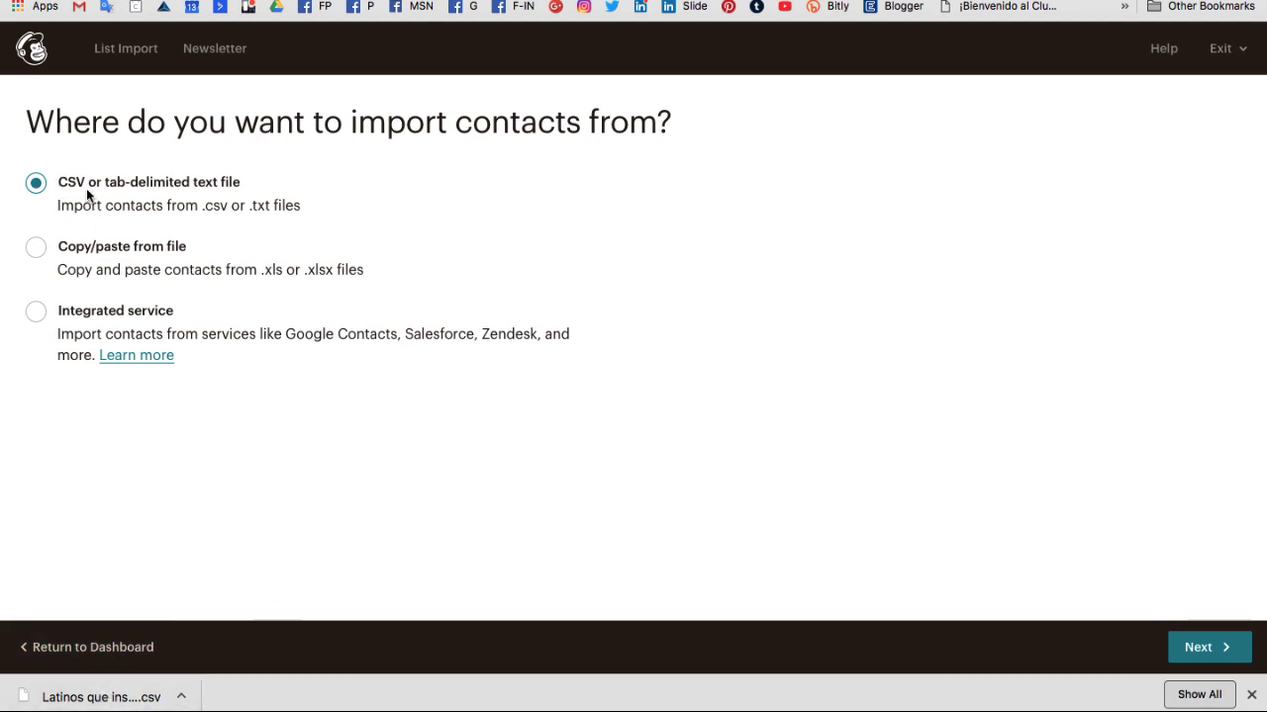
{"action": "left_click", "coordinate": [1212, 651]}
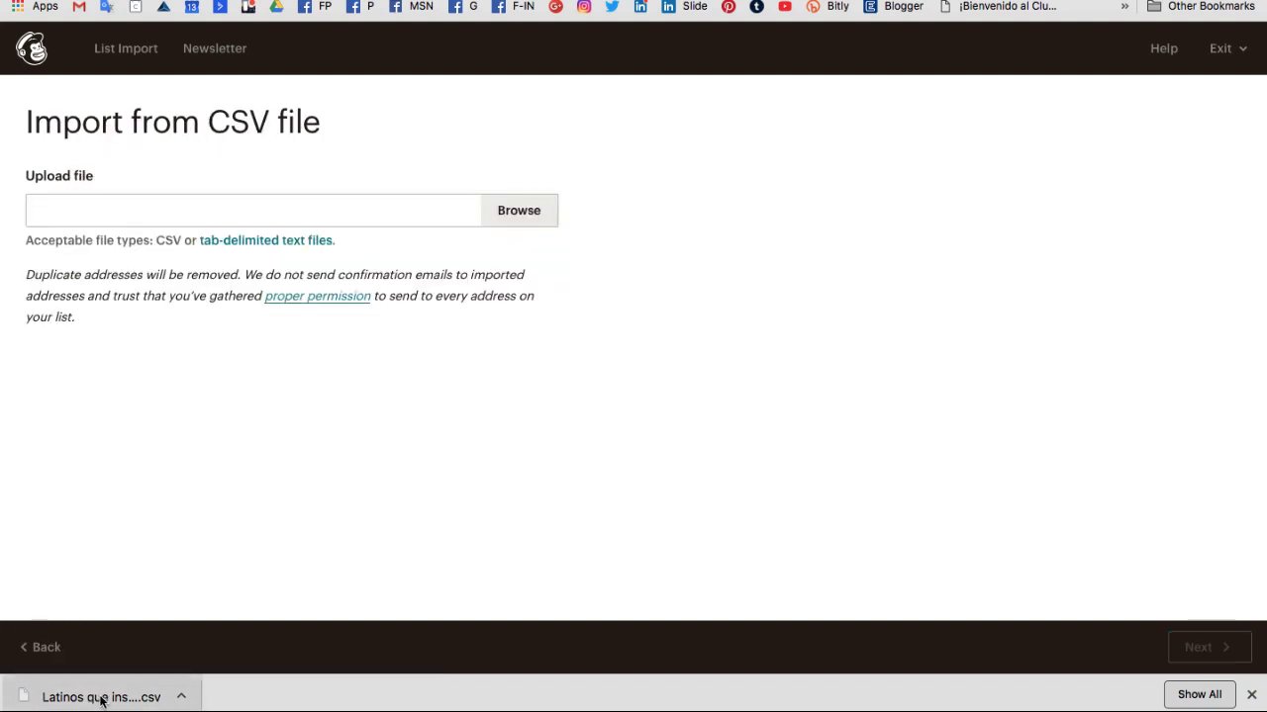
{"action": "left_click_drag", "start_coordinate": [87, 690], "coordinate": [233, 208]}
{"action": "left_click", "coordinate": [1198, 649]}
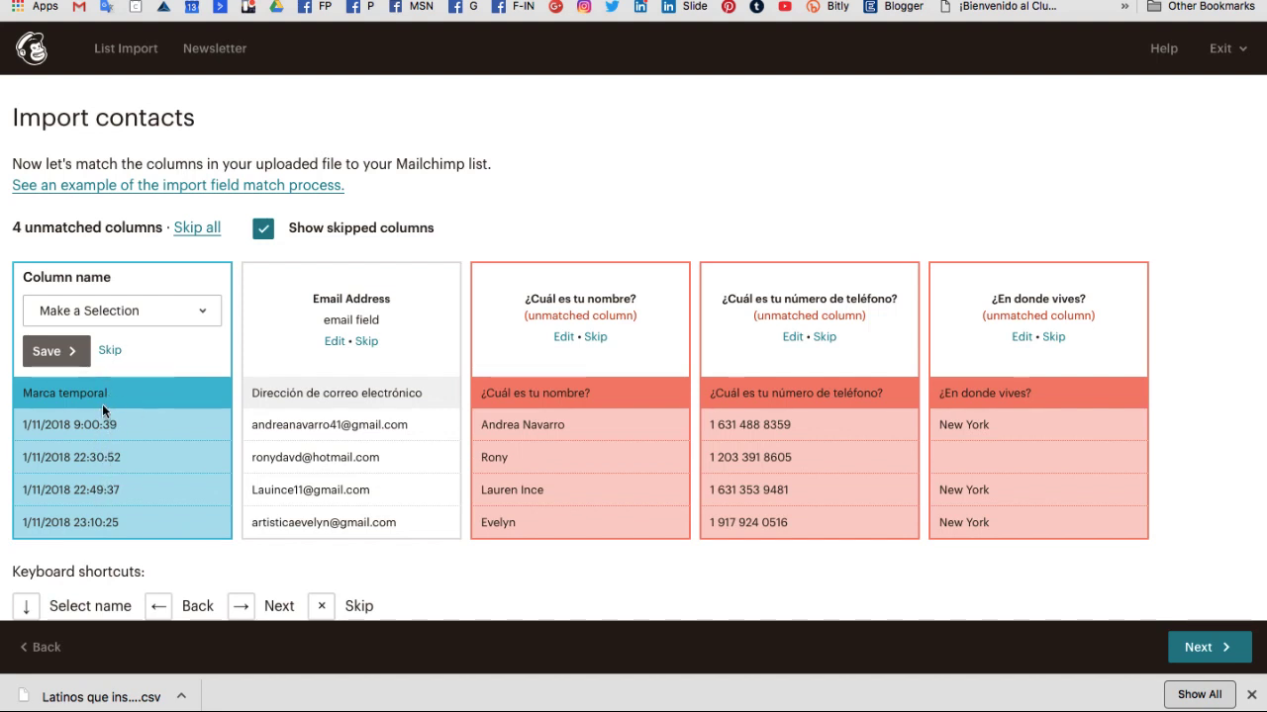
Skip the timestamp column, keep Email Address, and map the name column to First Name
{"action": "left_click", "coordinate": [110, 351]}
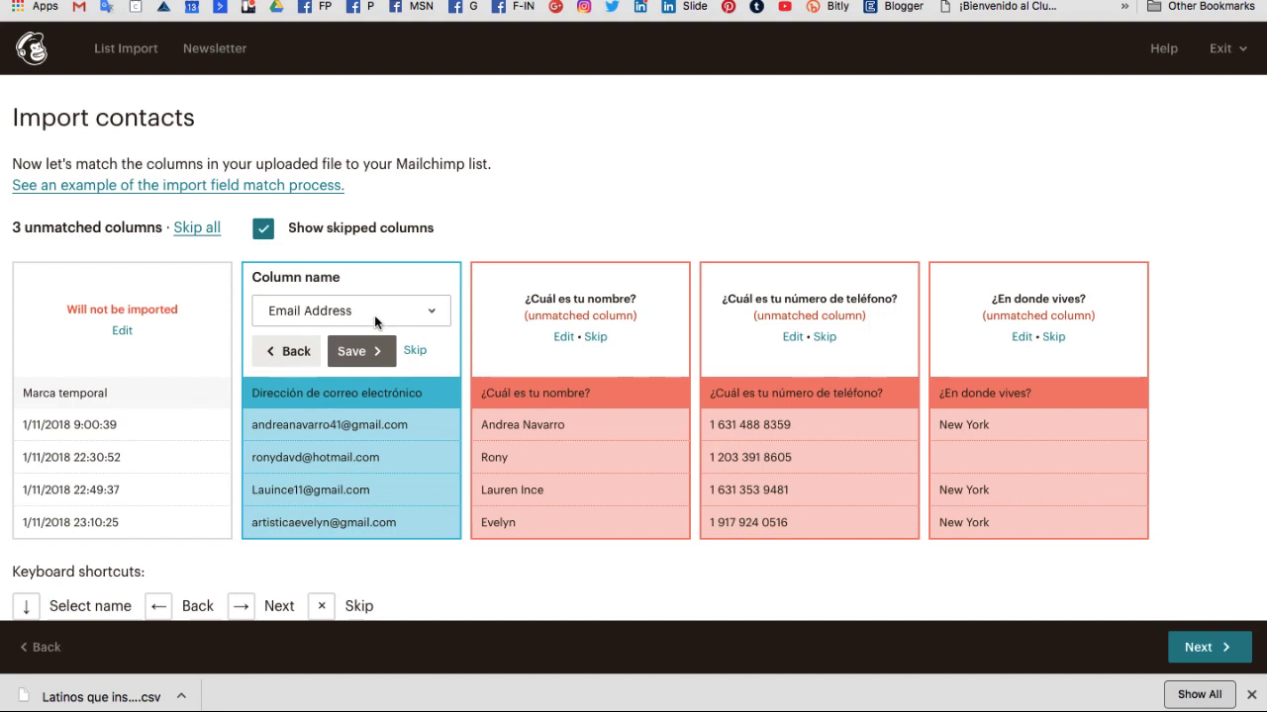
{"action": "left_click", "coordinate": [354, 352]}
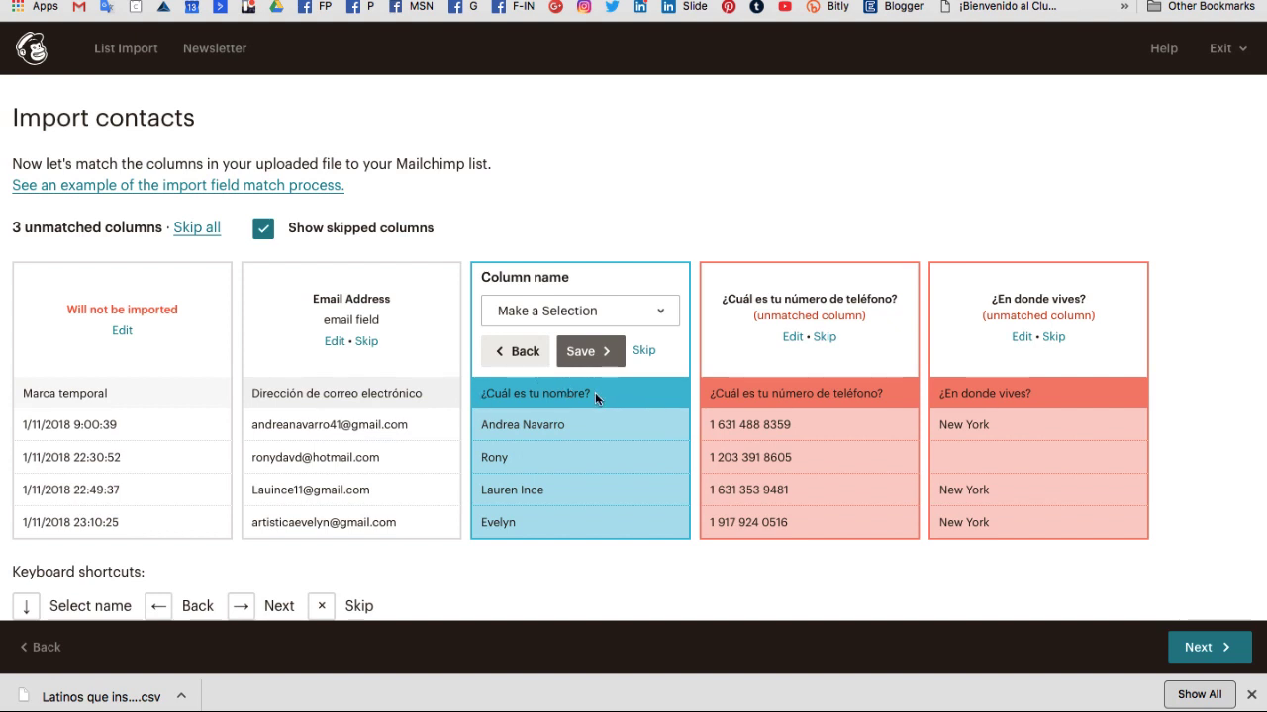
{"action": "left_click", "coordinate": [656, 310]}
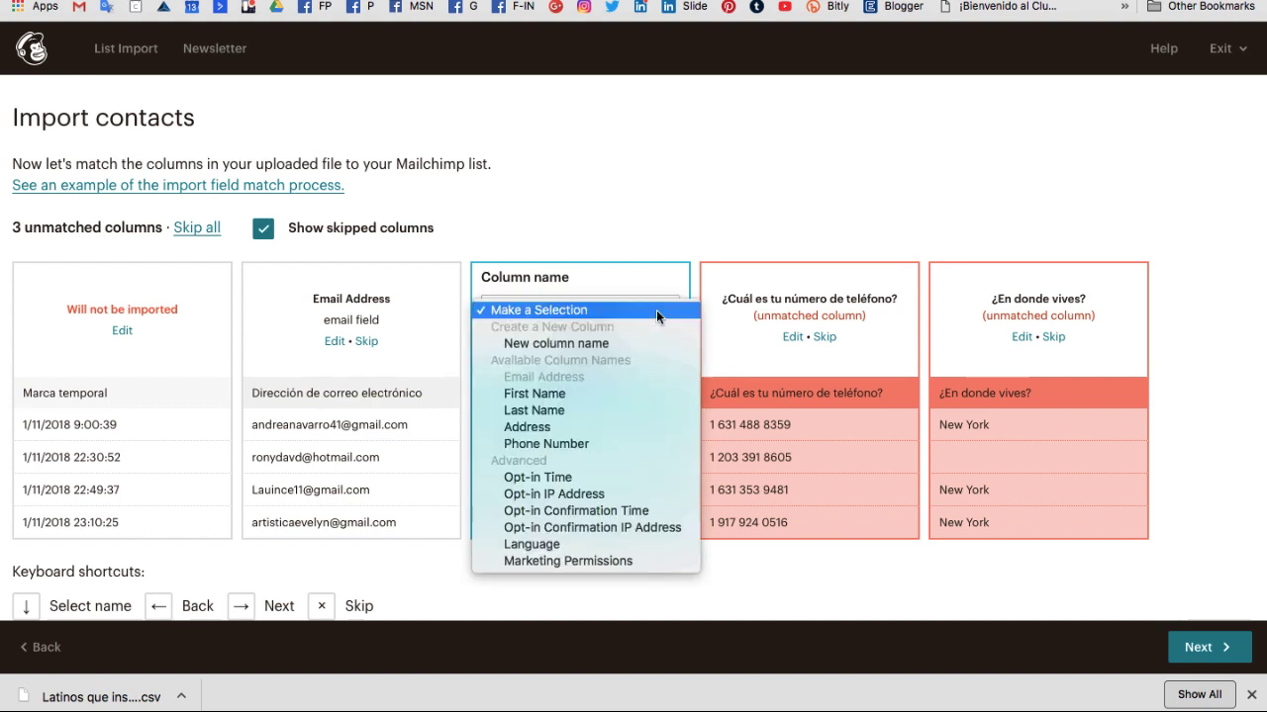
{"action": "left_click", "coordinate": [588, 393]}
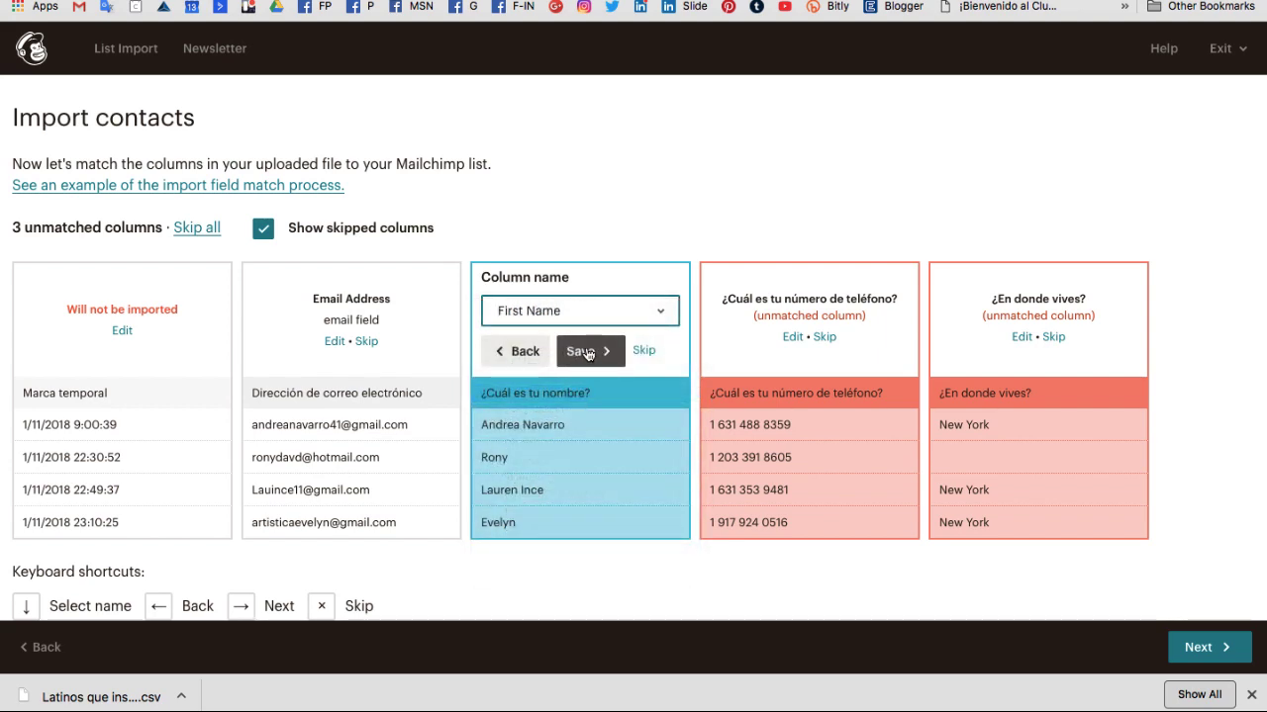
{"action": "left_click", "coordinate": [587, 352]}
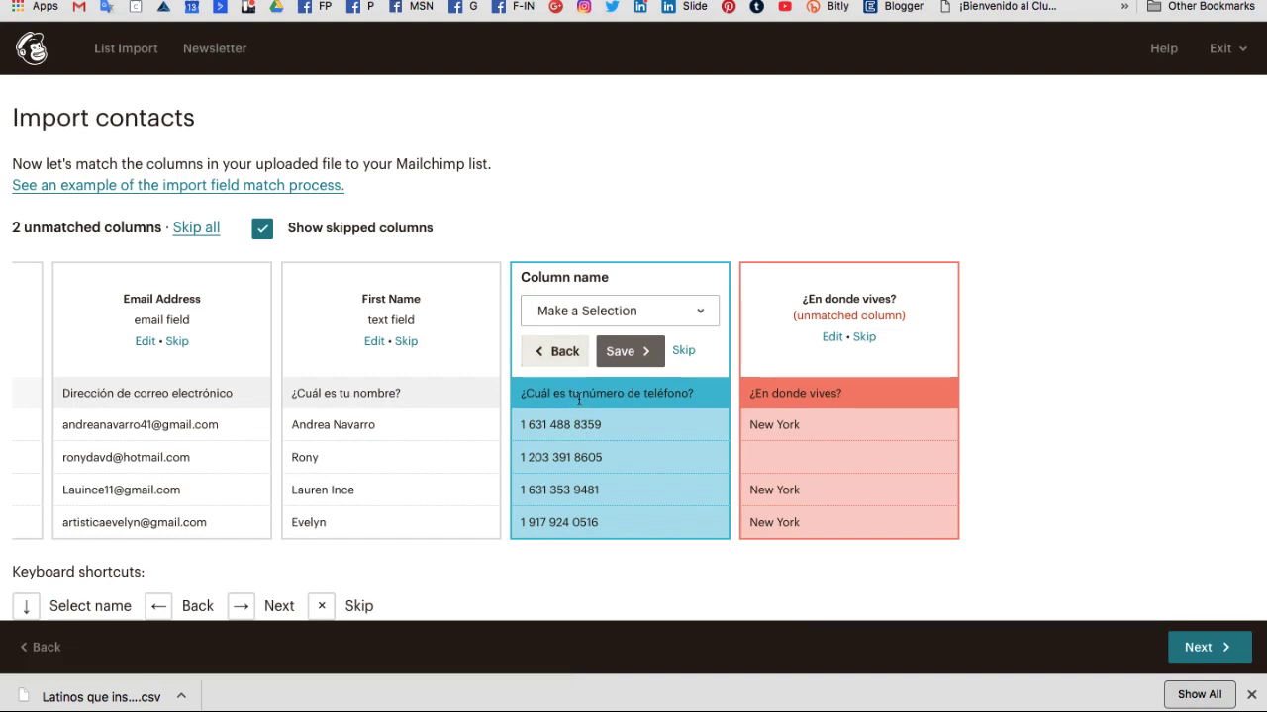
Map the phone column to Phone Number and the location column to Address
{"action": "left_click", "coordinate": [652, 319]}
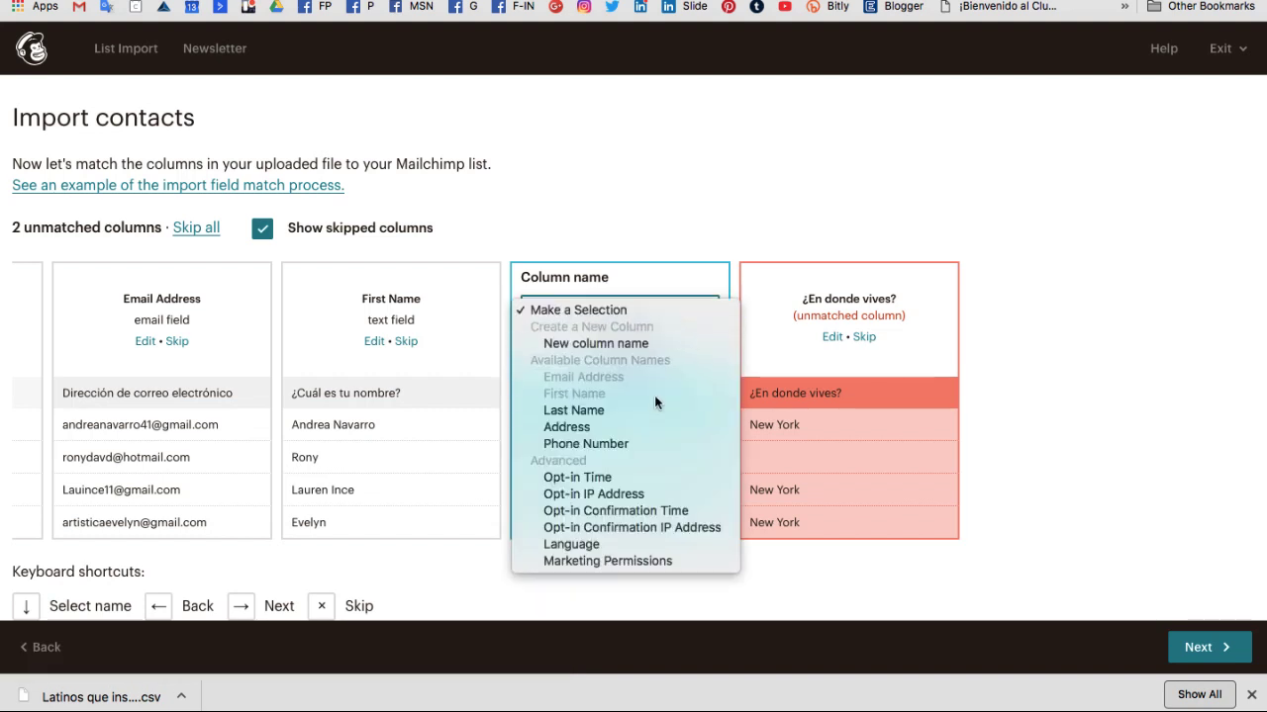
{"action": "left_click", "coordinate": [639, 444]}
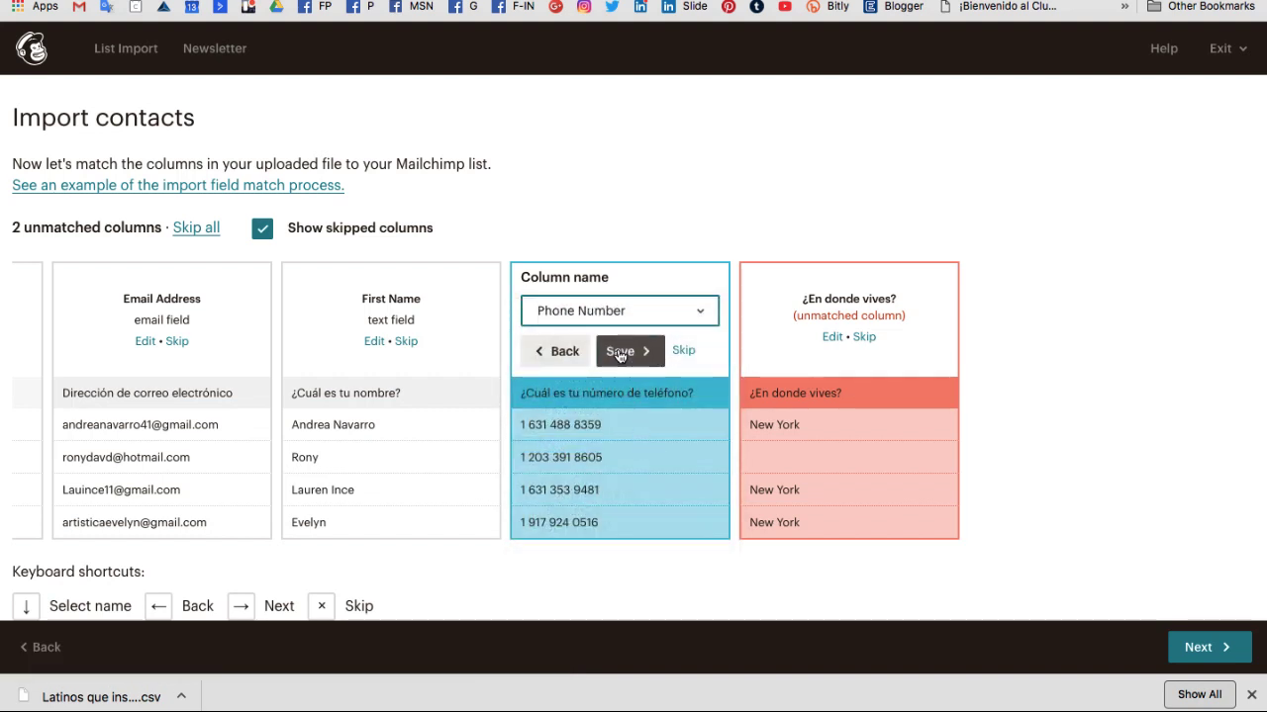
{"action": "left_click", "coordinate": [615, 352]}
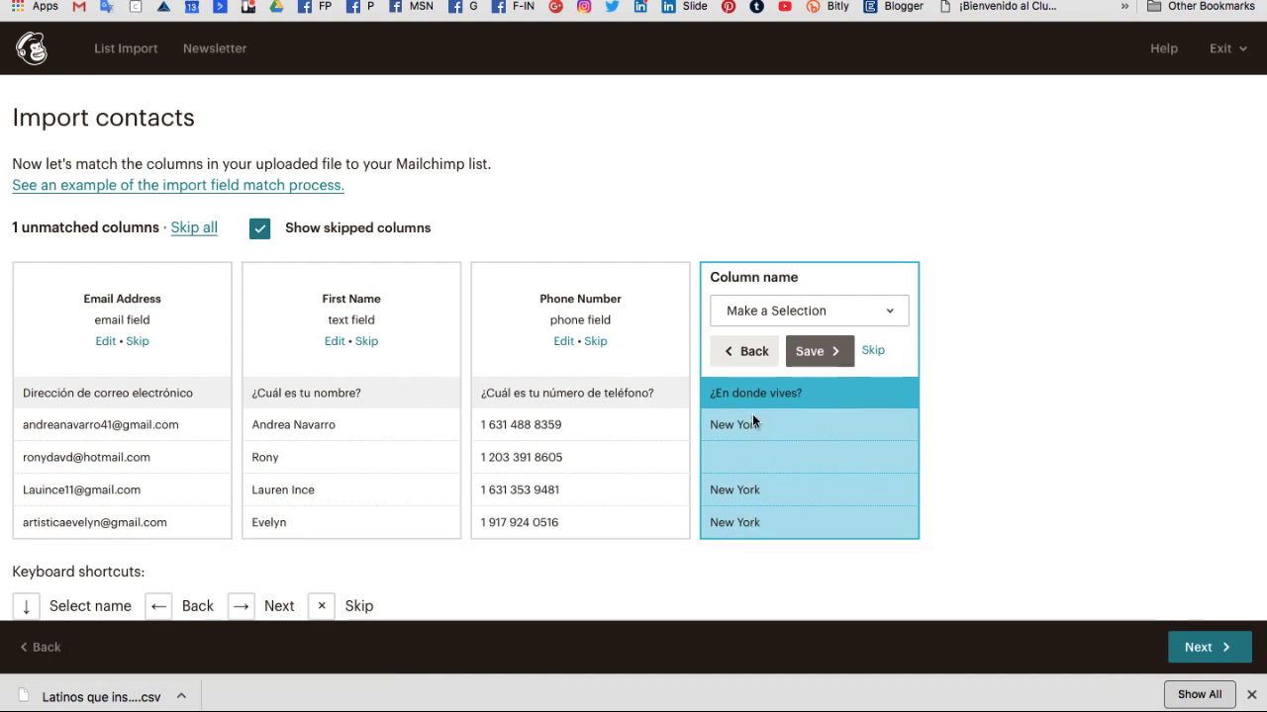
{"action": "left_click", "coordinate": [888, 309]}
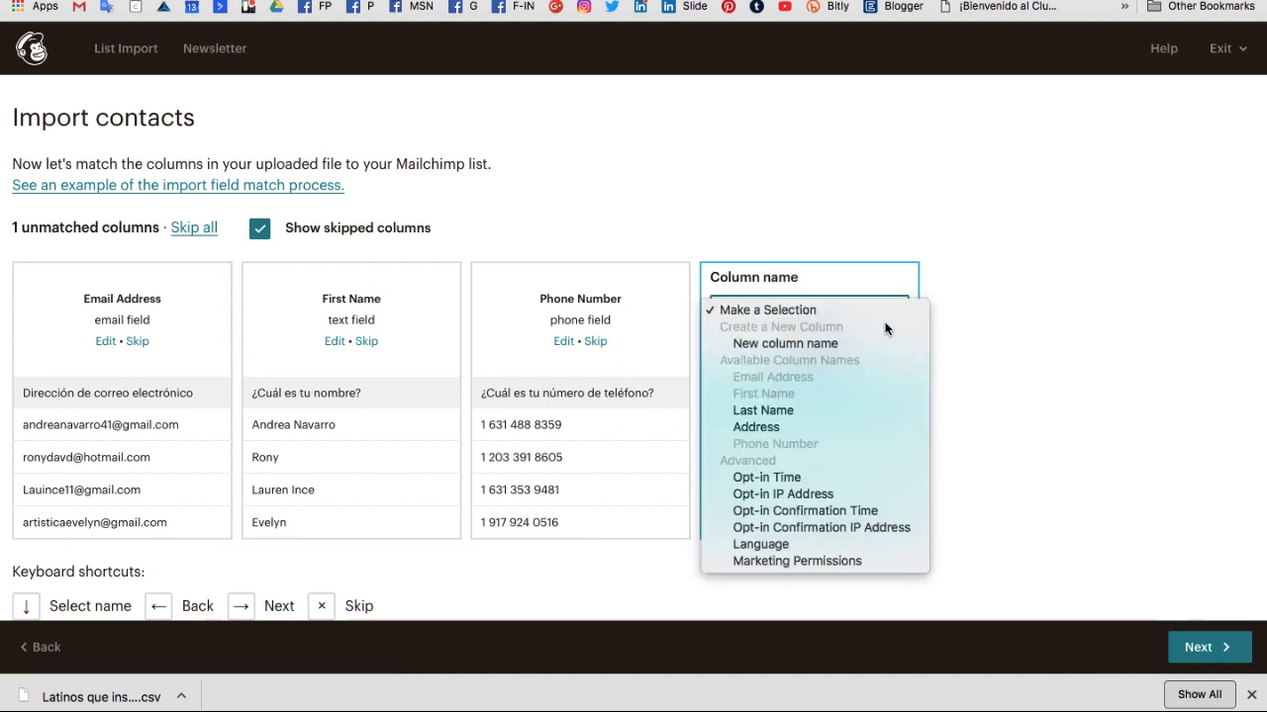
{"action": "left_click", "coordinate": [811, 425]}
{"action": "left_click", "coordinate": [809, 352]}
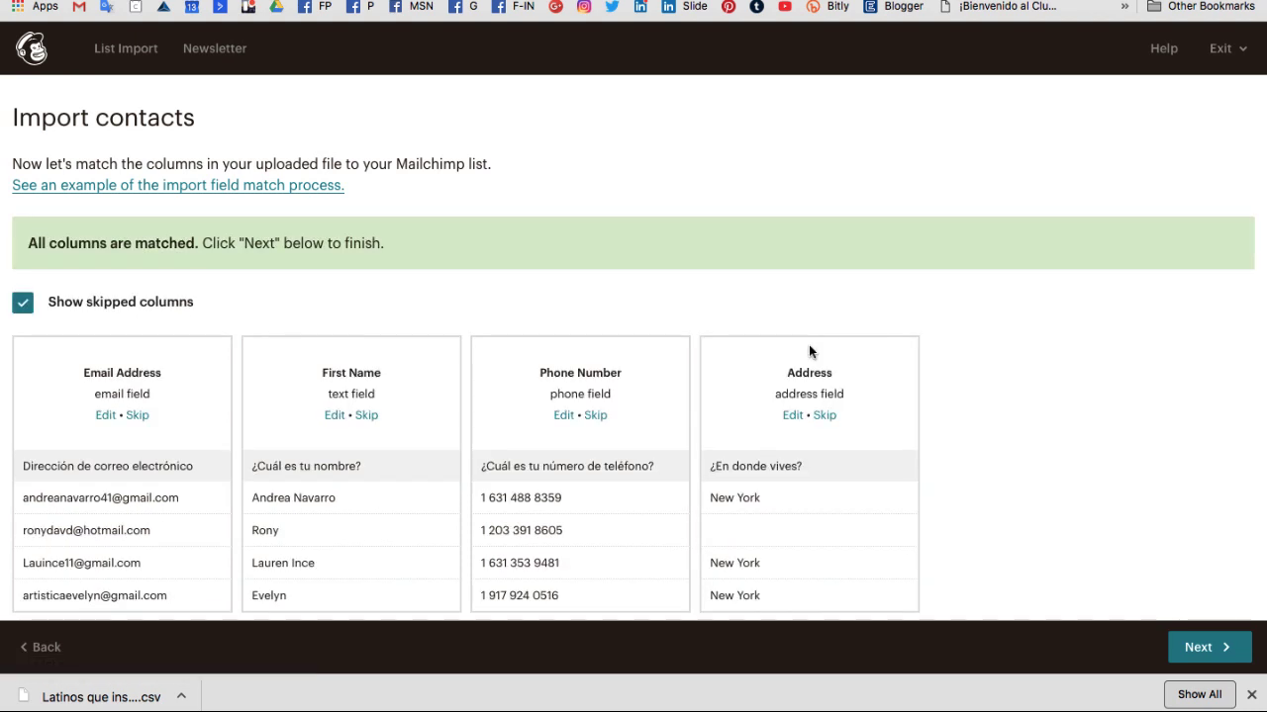
{"action": "scroll", "coordinate": [1016, 342], "scroll_direction": "down", "scroll_amount": 1}
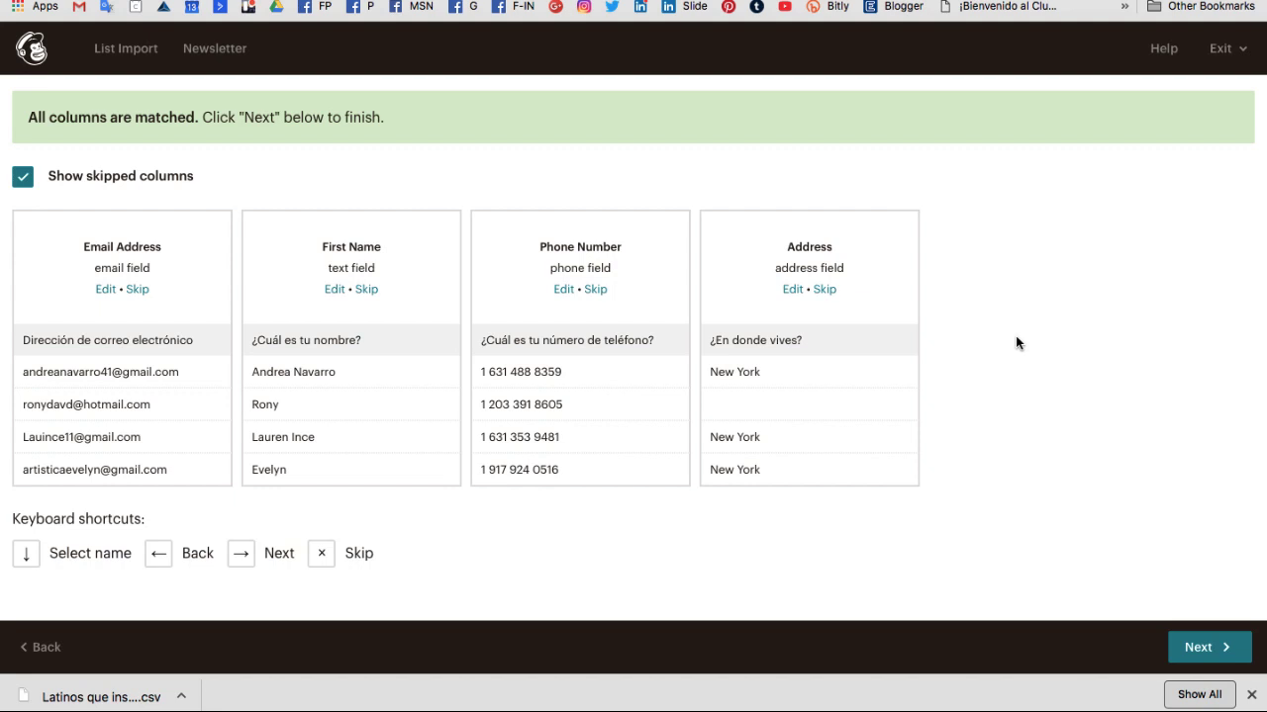
Review the import summary, import the 13 contacts, and check the Newsletter contacts table
{"action": "left_click", "coordinate": [1208, 649]}
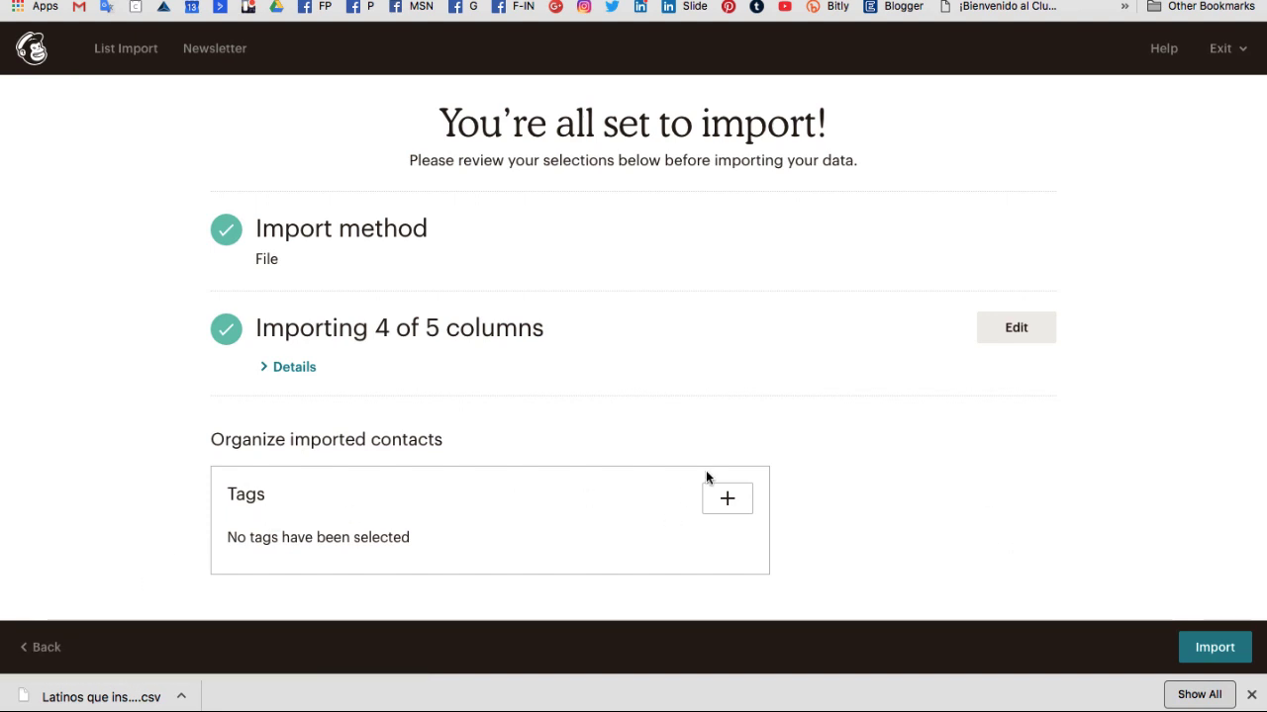
{"action": "left_click", "coordinate": [1204, 652]}
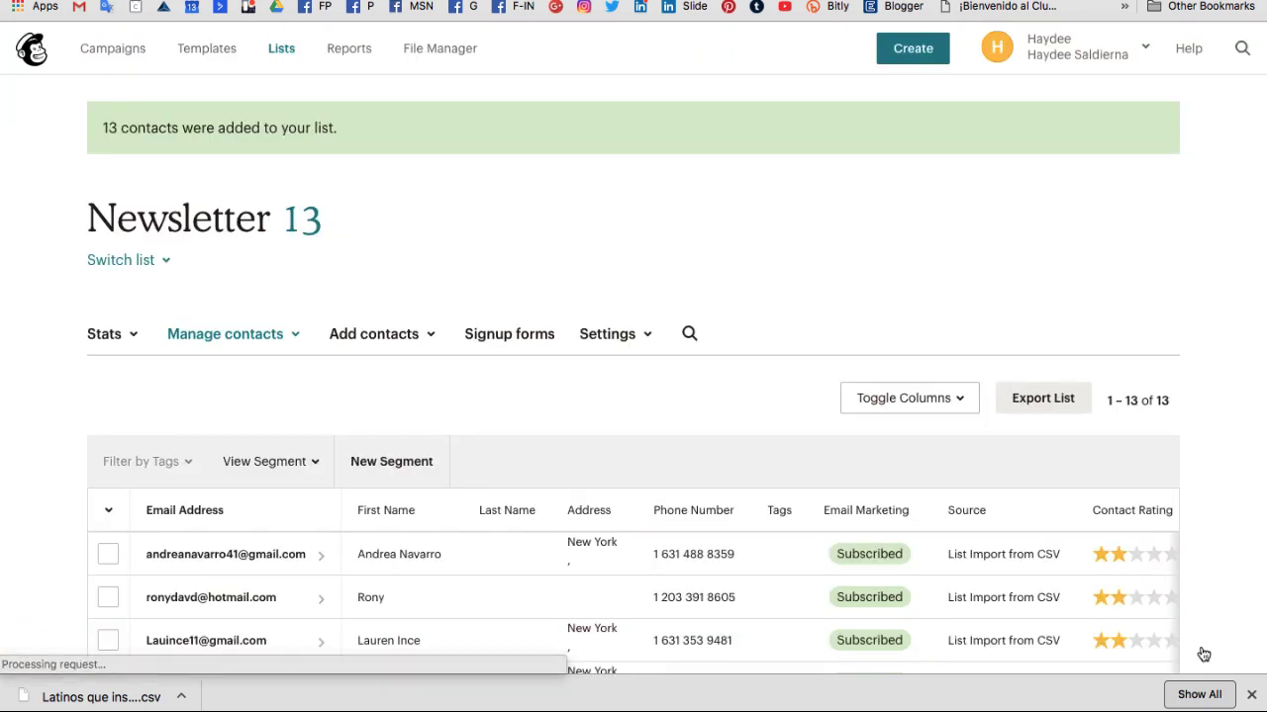
{"action": "scroll", "coordinate": [701, 431], "scroll_direction": "down", "scroll_amount": 3}
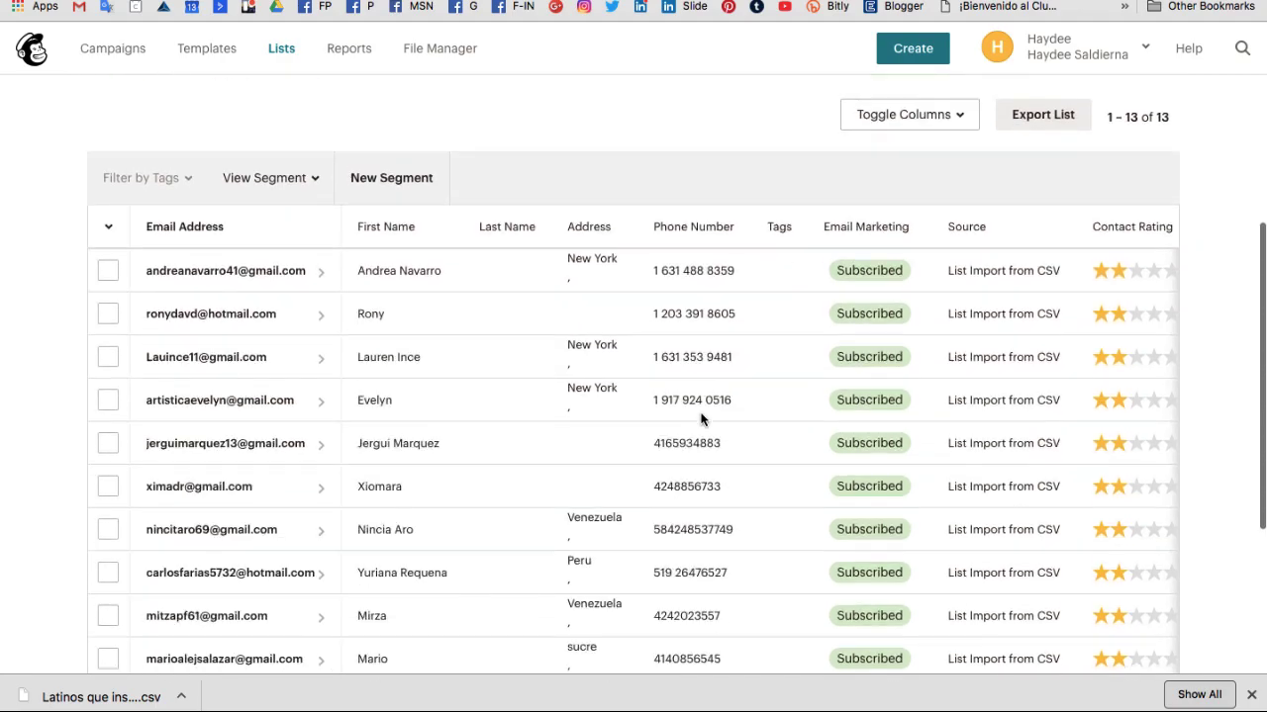
{"action": "scroll", "coordinate": [702, 419], "scroll_direction": "down", "scroll_amount": 1}
{"action": "scroll", "coordinate": [701, 419], "scroll_direction": "down", "scroll_amount": 2}
{"action": "scroll", "coordinate": [702, 419], "scroll_direction": "up", "scroll_amount": 5}
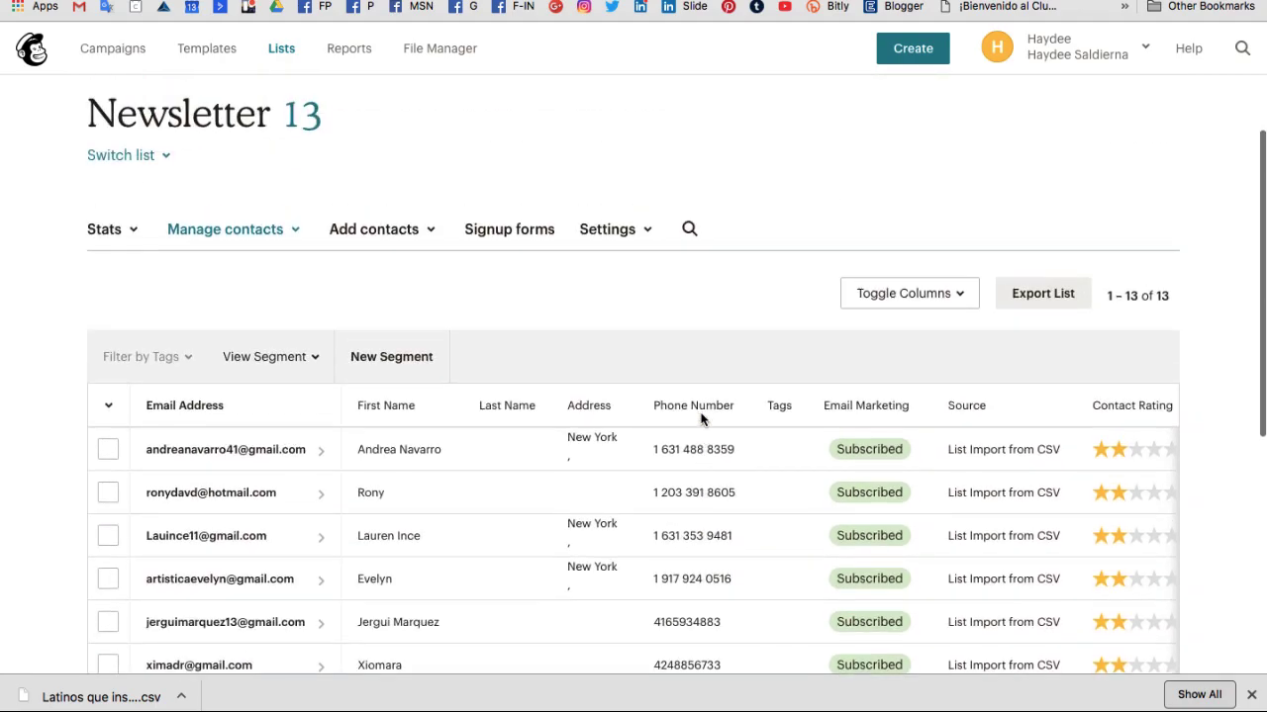
{"action": "scroll", "coordinate": [702, 419], "scroll_direction": "up", "scroll_amount": 1}
{"action": "scroll", "coordinate": [701, 419], "scroll_direction": "down", "scroll_amount": 3}
{"action": "scroll", "coordinate": [702, 420], "scroll_direction": "down", "scroll_amount": 1}
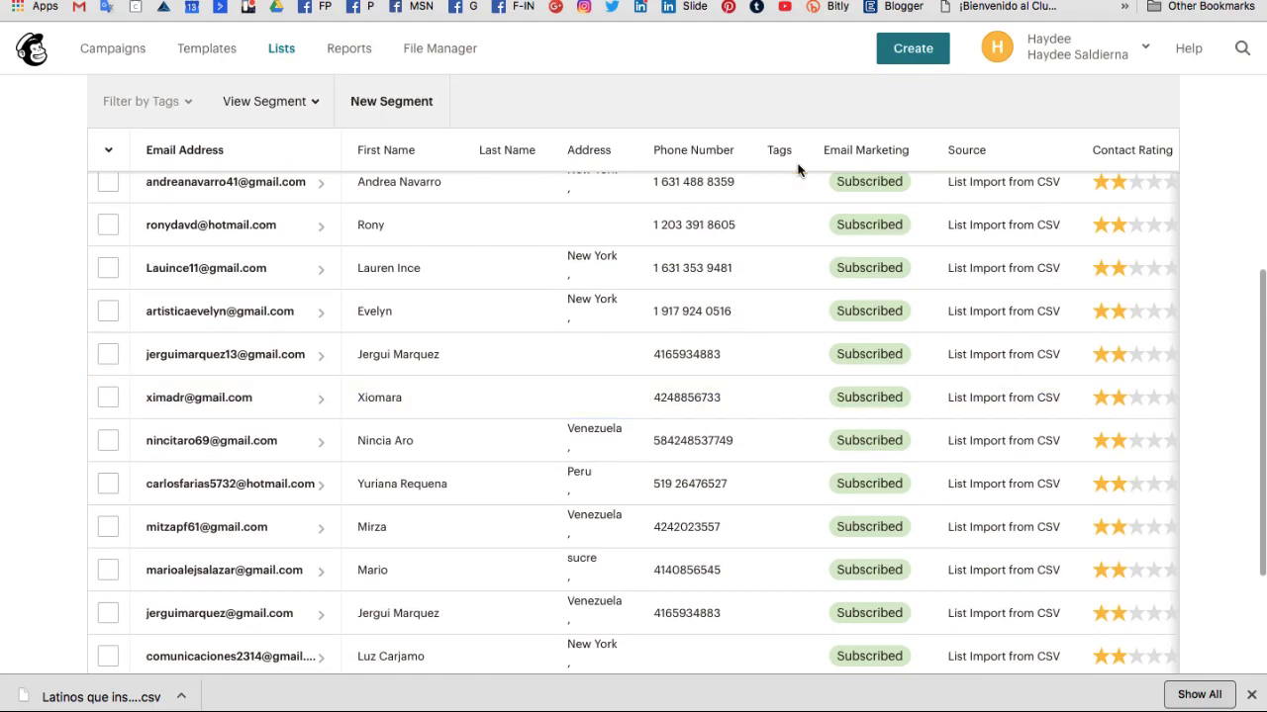
{"action": "scroll", "coordinate": [737, 374], "scroll_direction": "up", "scroll_amount": 4}
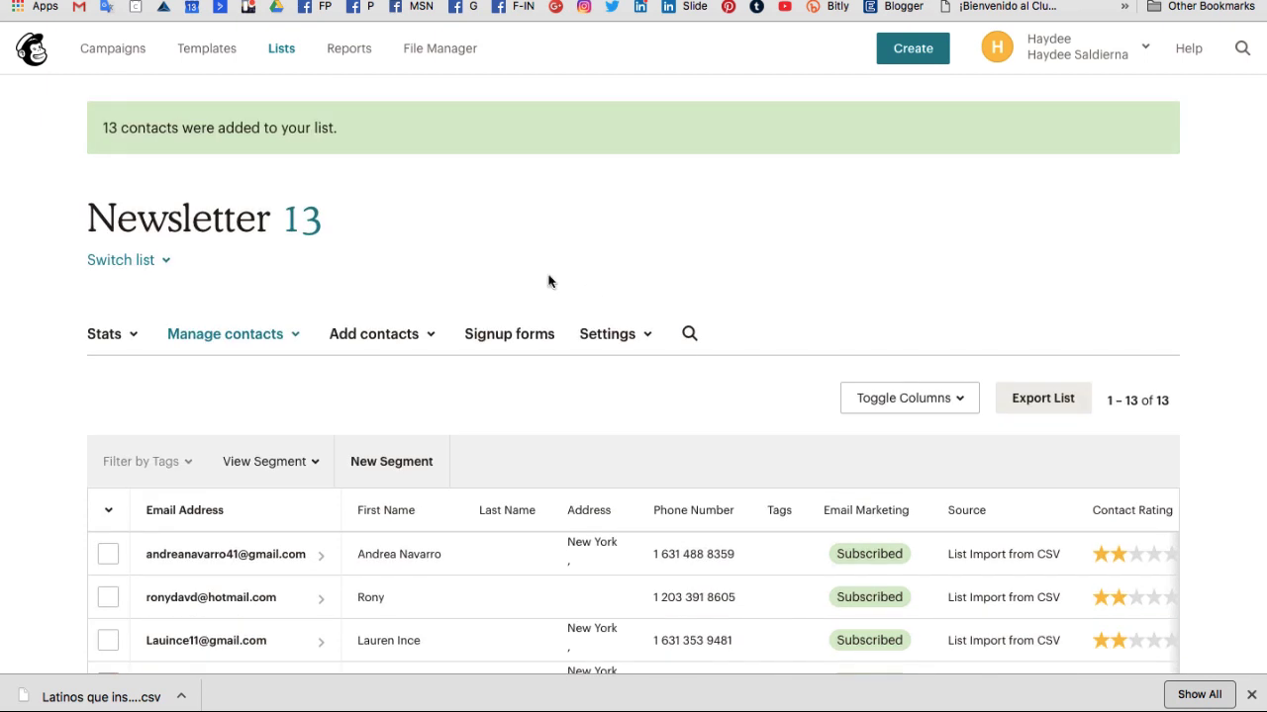
Create a new email campaign named 'Consultoria gratuita' from the Campaigns page
{"action": "left_click", "coordinate": [122, 55]}
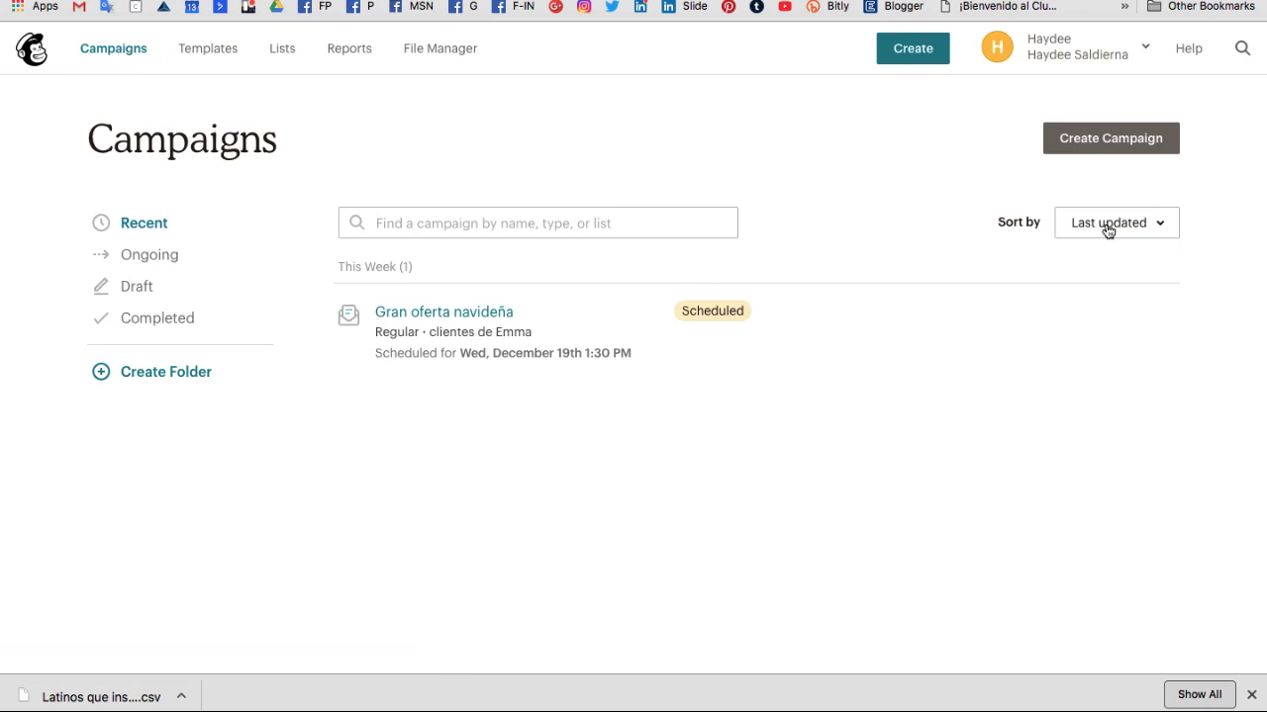
{"action": "left_click", "coordinate": [1098, 147]}
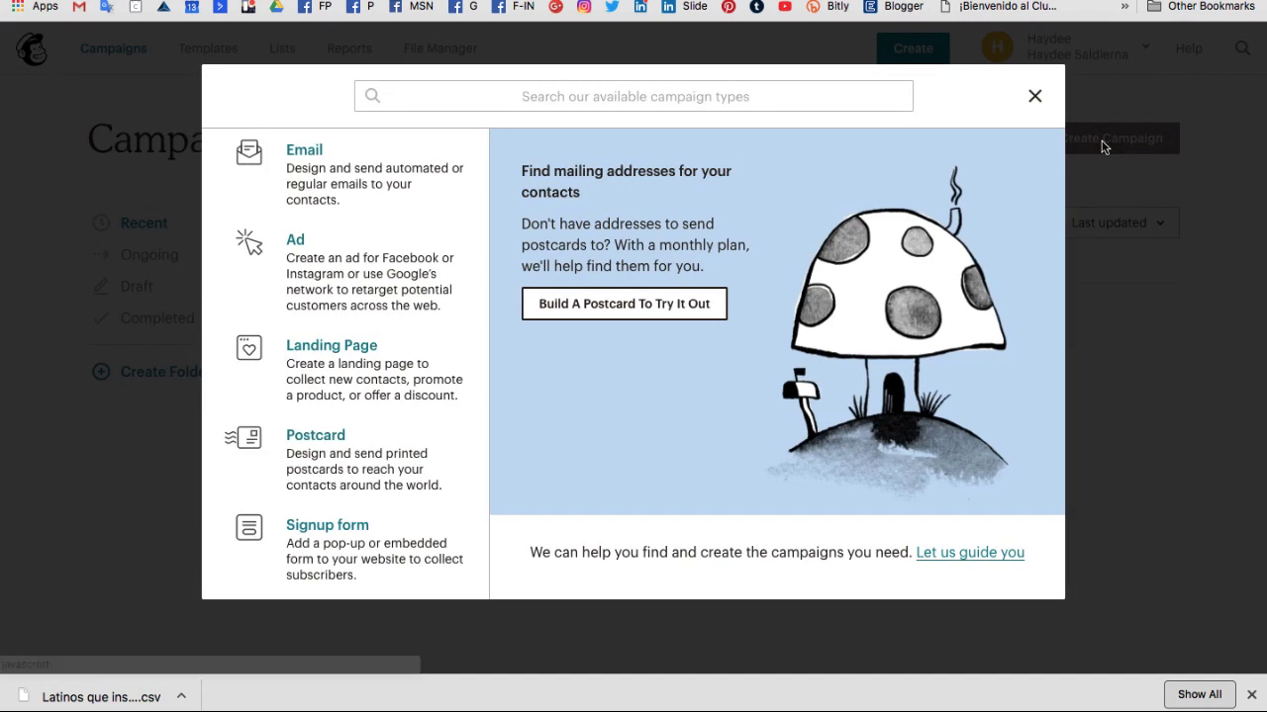
{"action": "left_click", "coordinate": [308, 166]}
{"action": "left_click", "coordinate": [442, 411]}
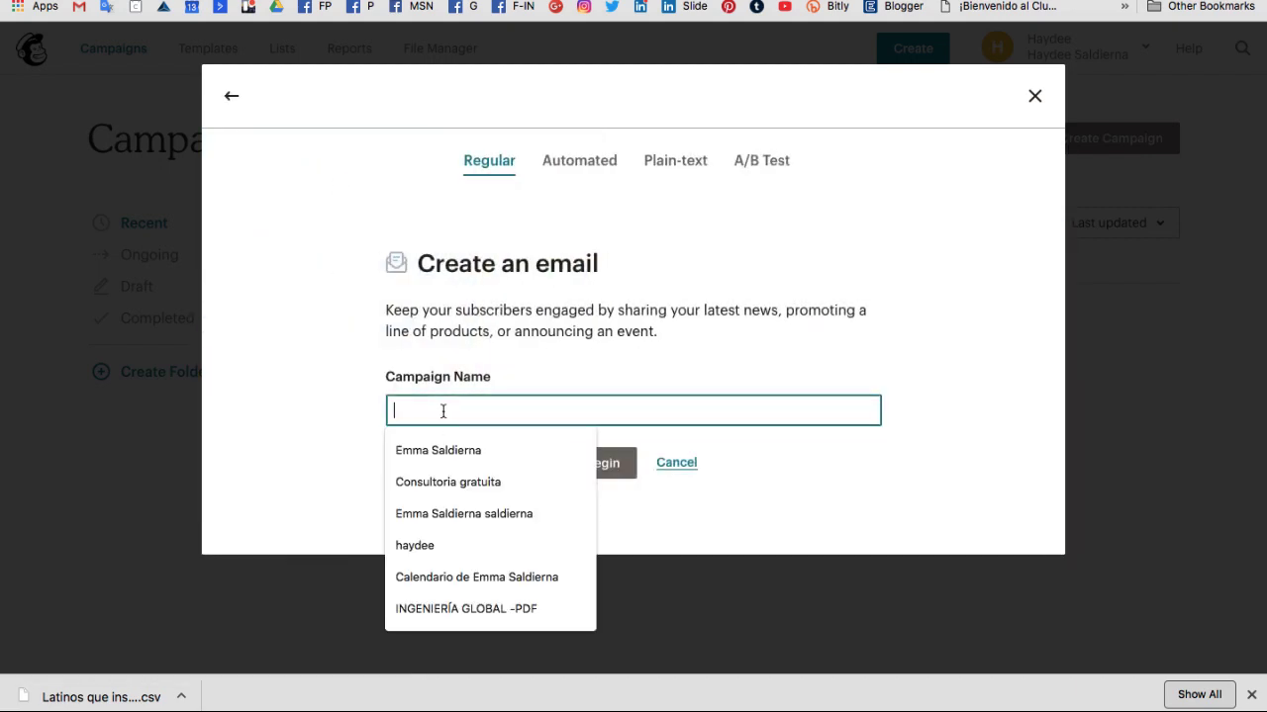
{"action": "left_click", "coordinate": [479, 479]}
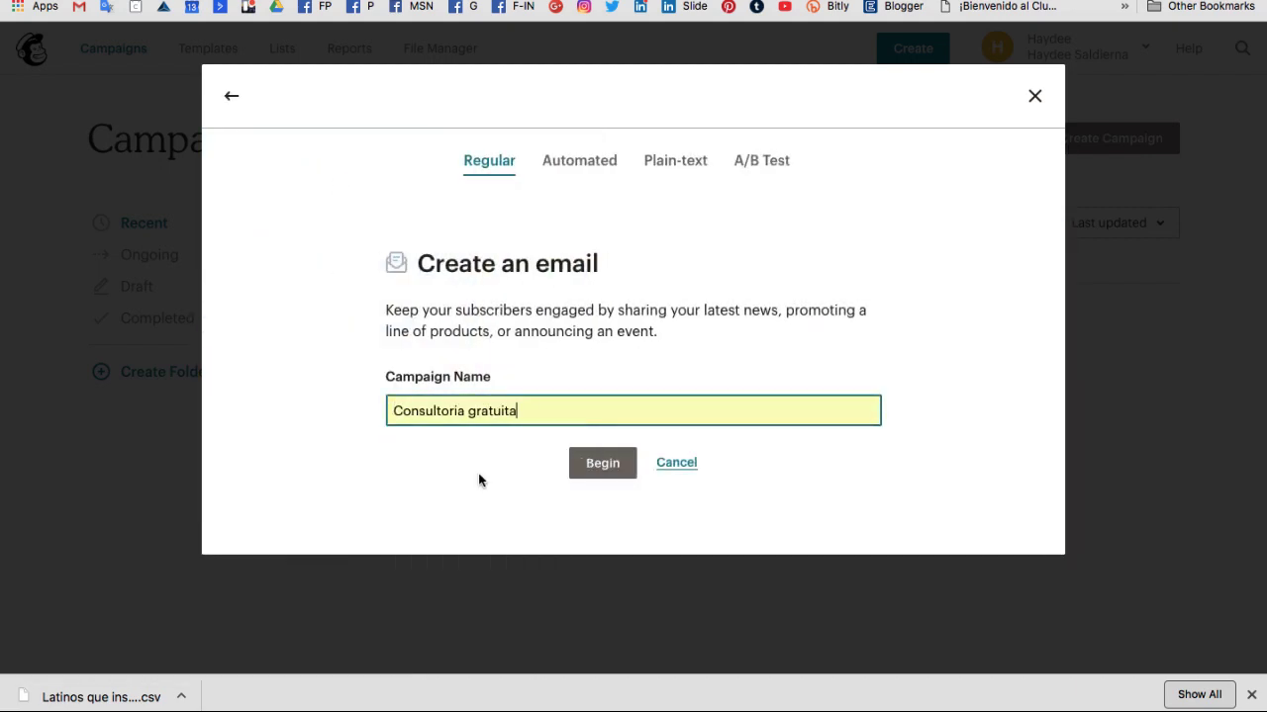
{"action": "left_click", "coordinate": [615, 465]}
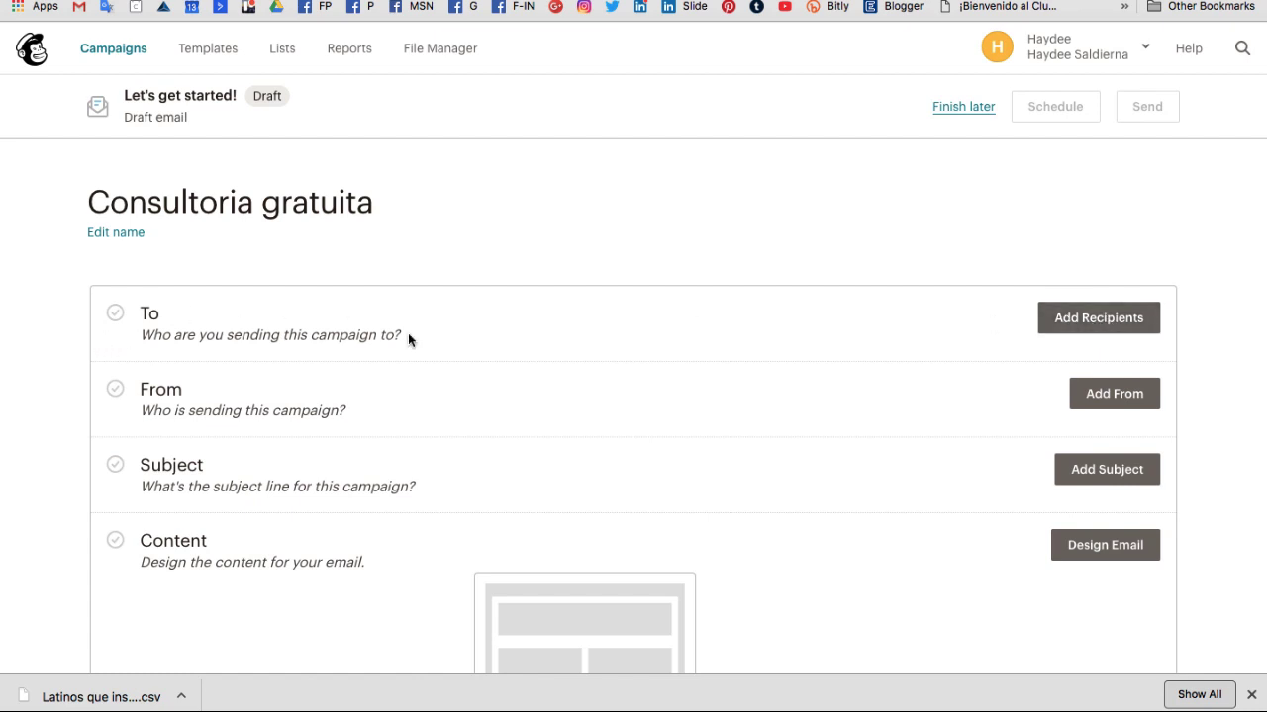
Set the campaign recipients to the Newsletter audience list
{"action": "left_click", "coordinate": [1096, 322]}
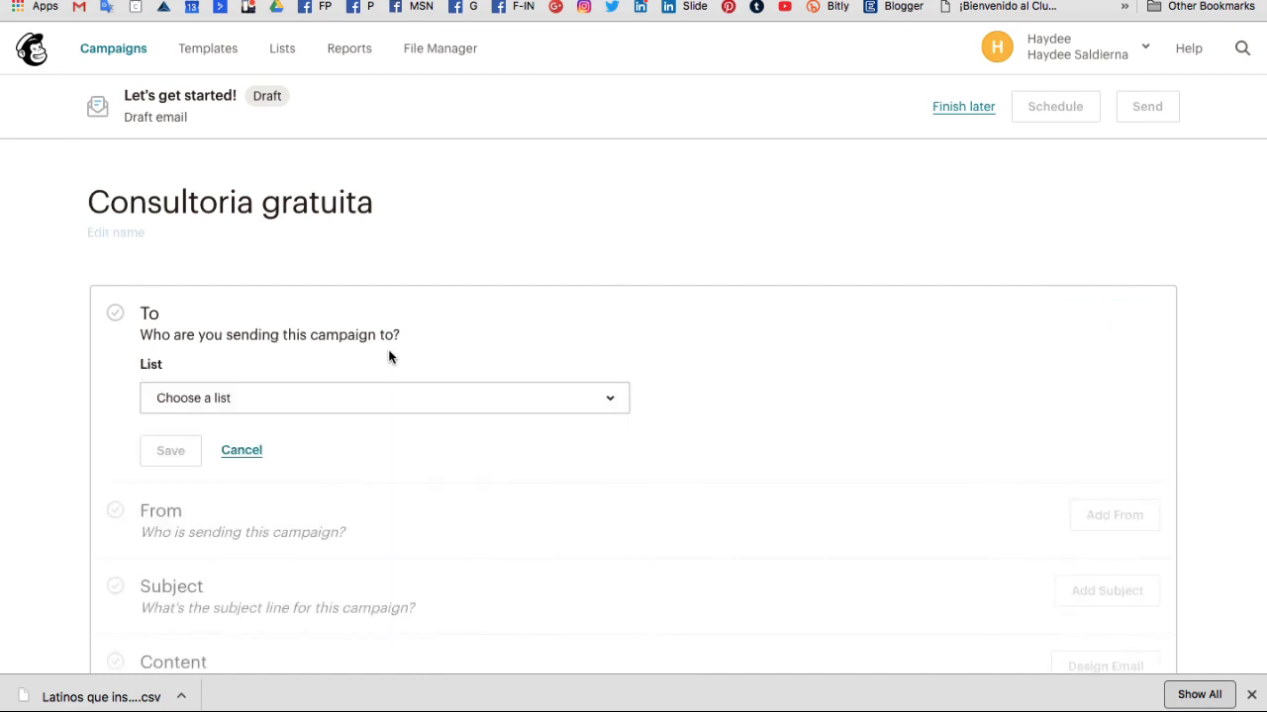
{"action": "left_click", "coordinate": [578, 399]}
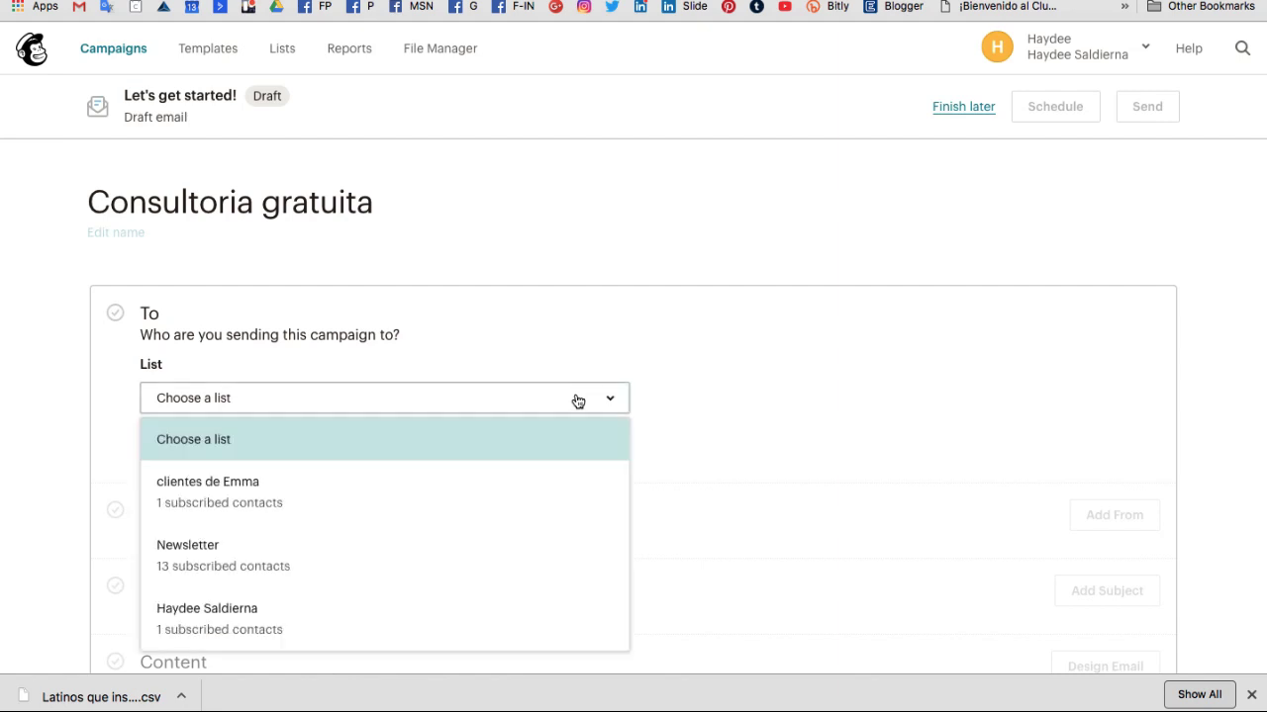
{"action": "left_click", "coordinate": [383, 547]}
{"action": "scroll", "coordinate": [613, 505], "scroll_direction": "down", "scroll_amount": 5}
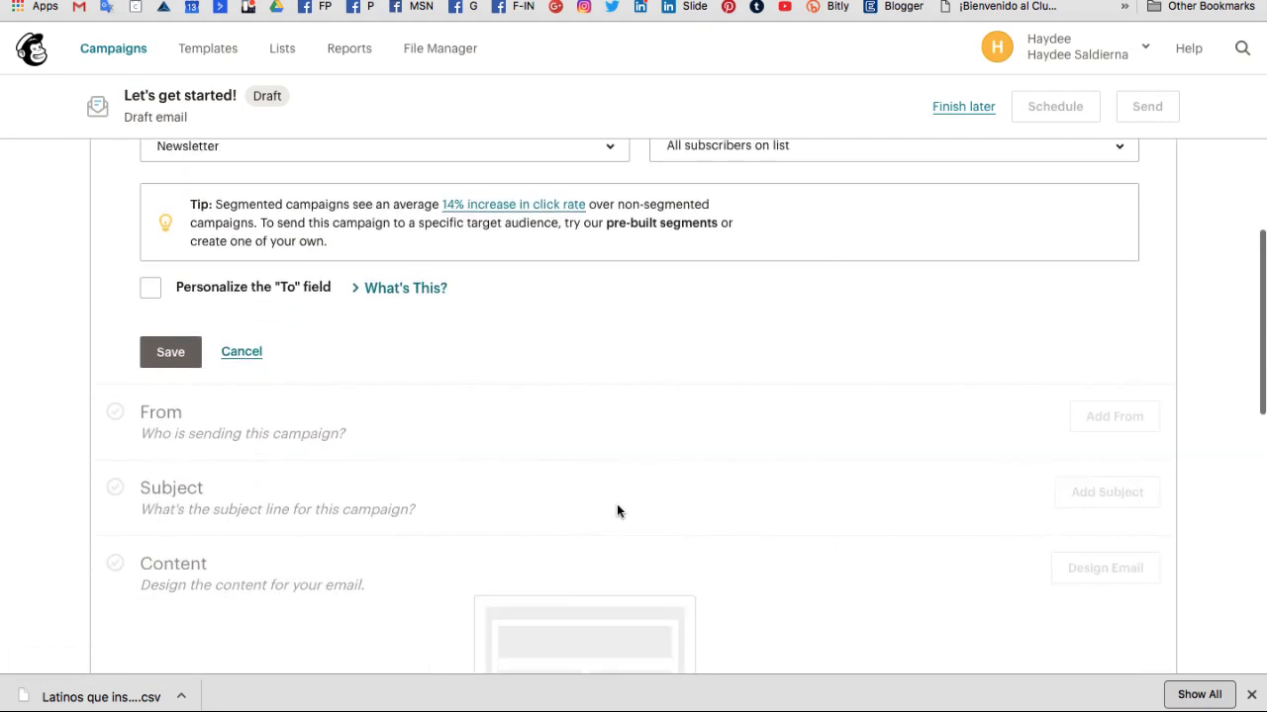
{"action": "left_click", "coordinate": [176, 373]}
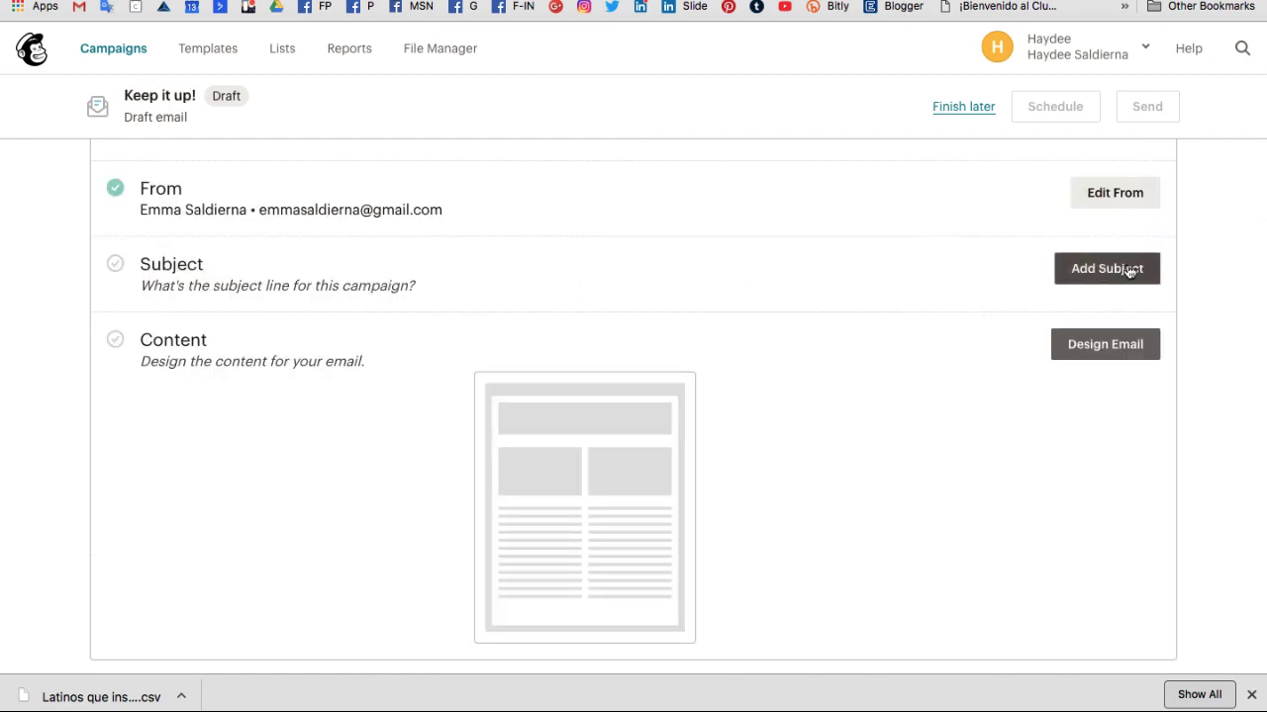
Give the campaign the subject line 'consultoria'
{"action": "left_click", "coordinate": [1126, 270]}
{"action": "left_click", "coordinate": [410, 354]}
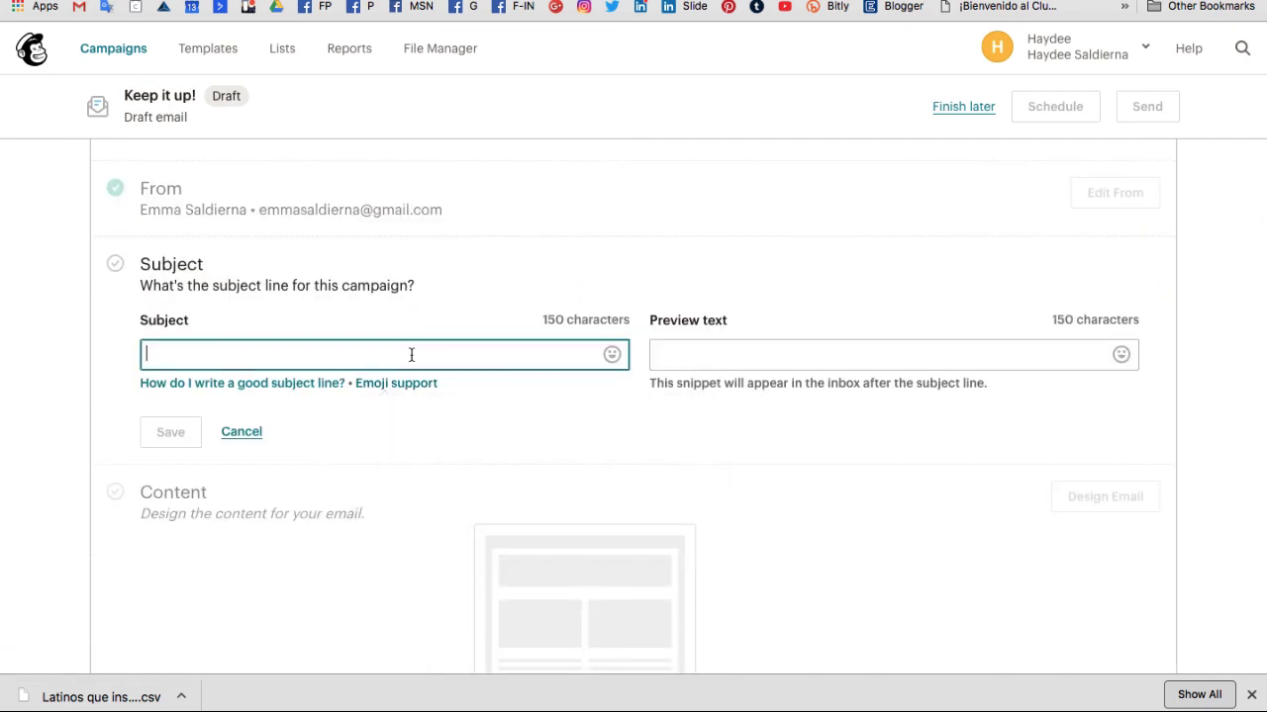
{"action": "type", "text": "cons"}
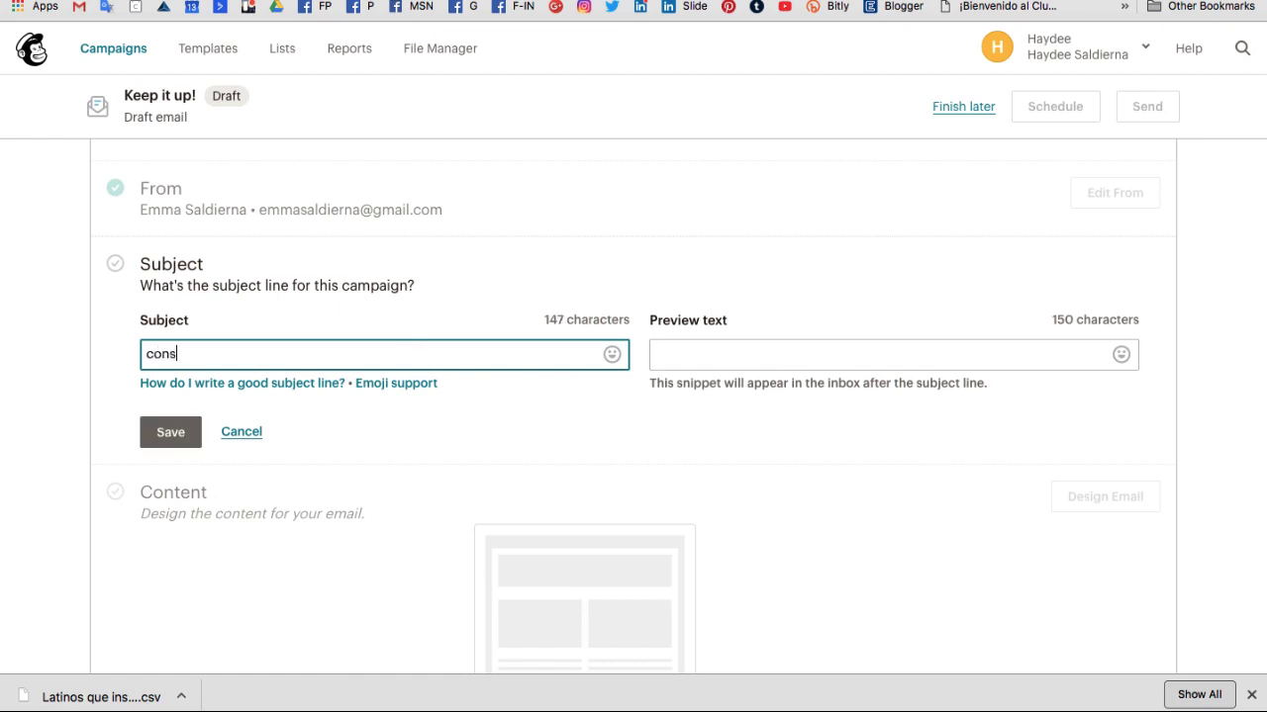
{"action": "type", "text": "ultoria"}
{"action": "left_click", "coordinate": [164, 435]}
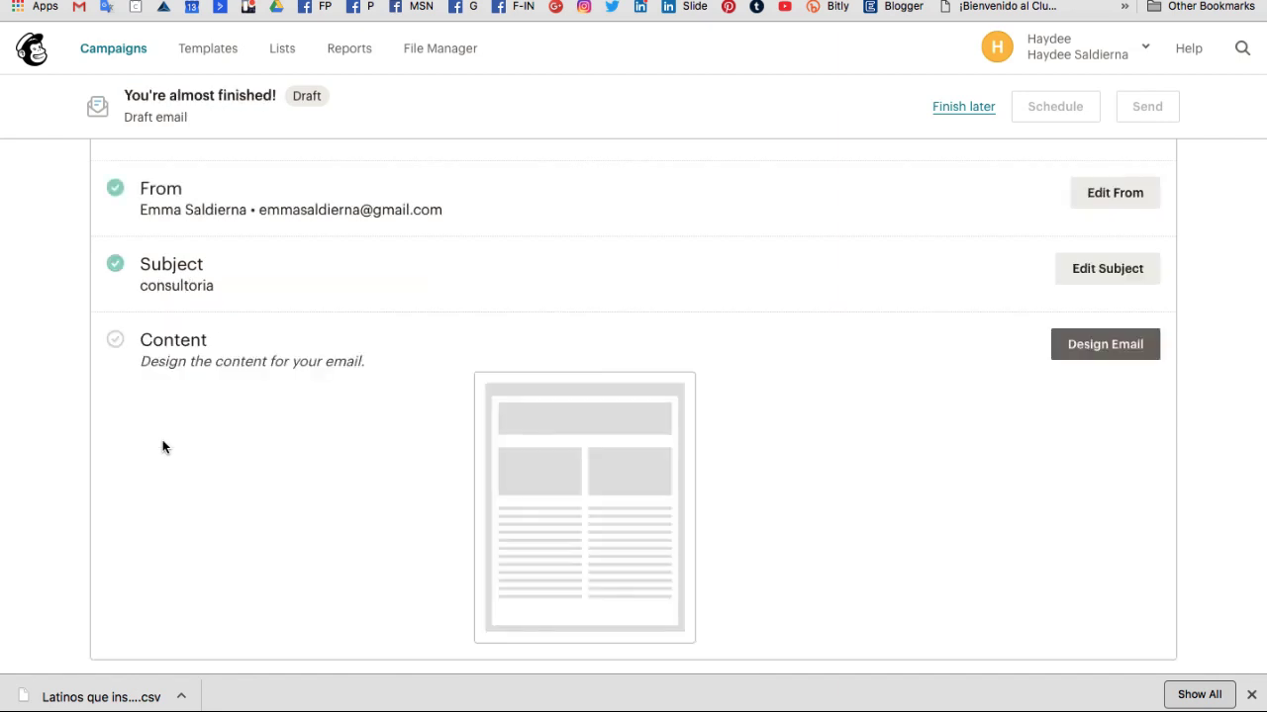
{"action": "scroll", "coordinate": [699, 495], "scroll_direction": "down", "scroll_amount": 1}
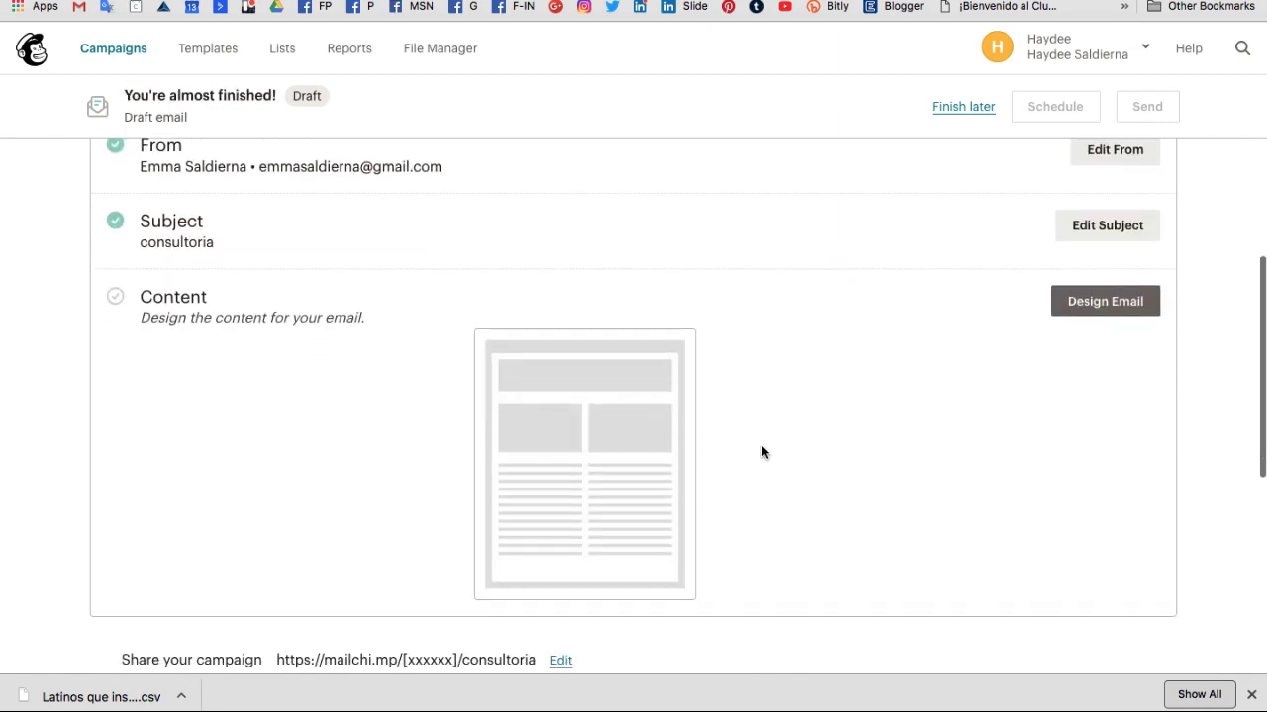
Start the email design using the Simple Text layout
{"action": "left_click", "coordinate": [1106, 303]}
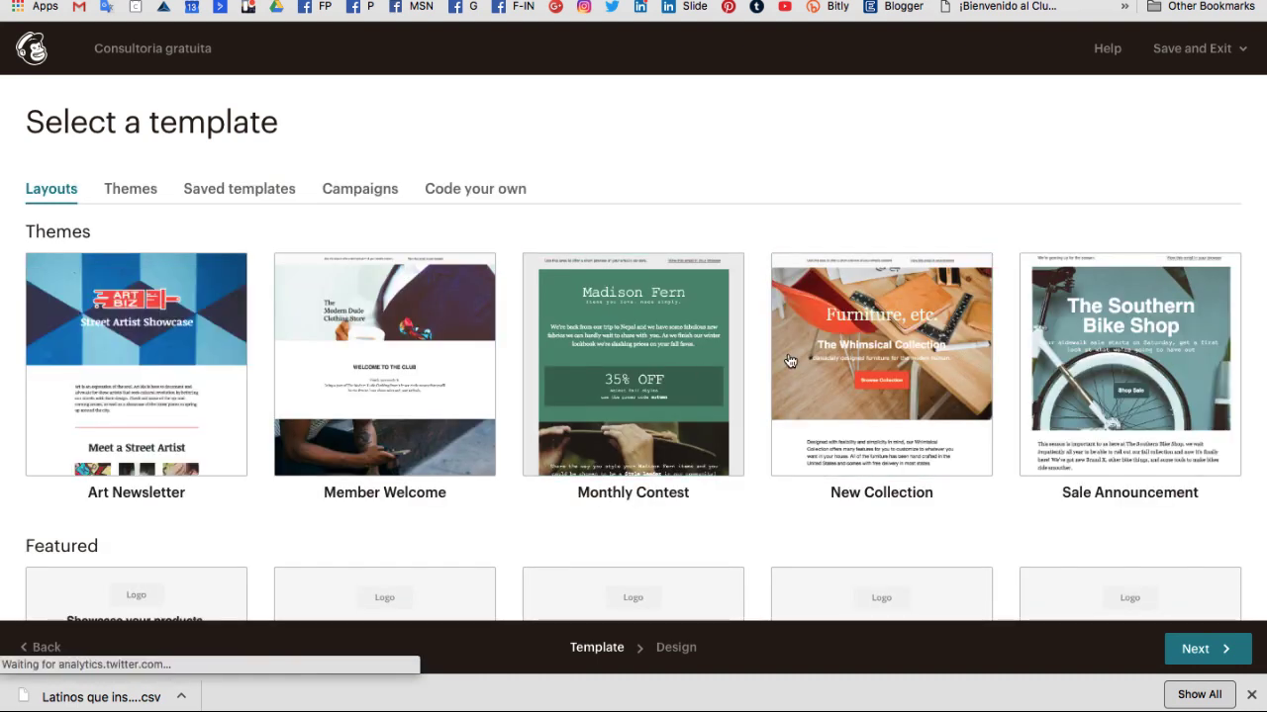
{"action": "scroll", "coordinate": [876, 465], "scroll_direction": "down", "scroll_amount": 3}
{"action": "scroll", "coordinate": [877, 463], "scroll_direction": "down", "scroll_amount": 6}
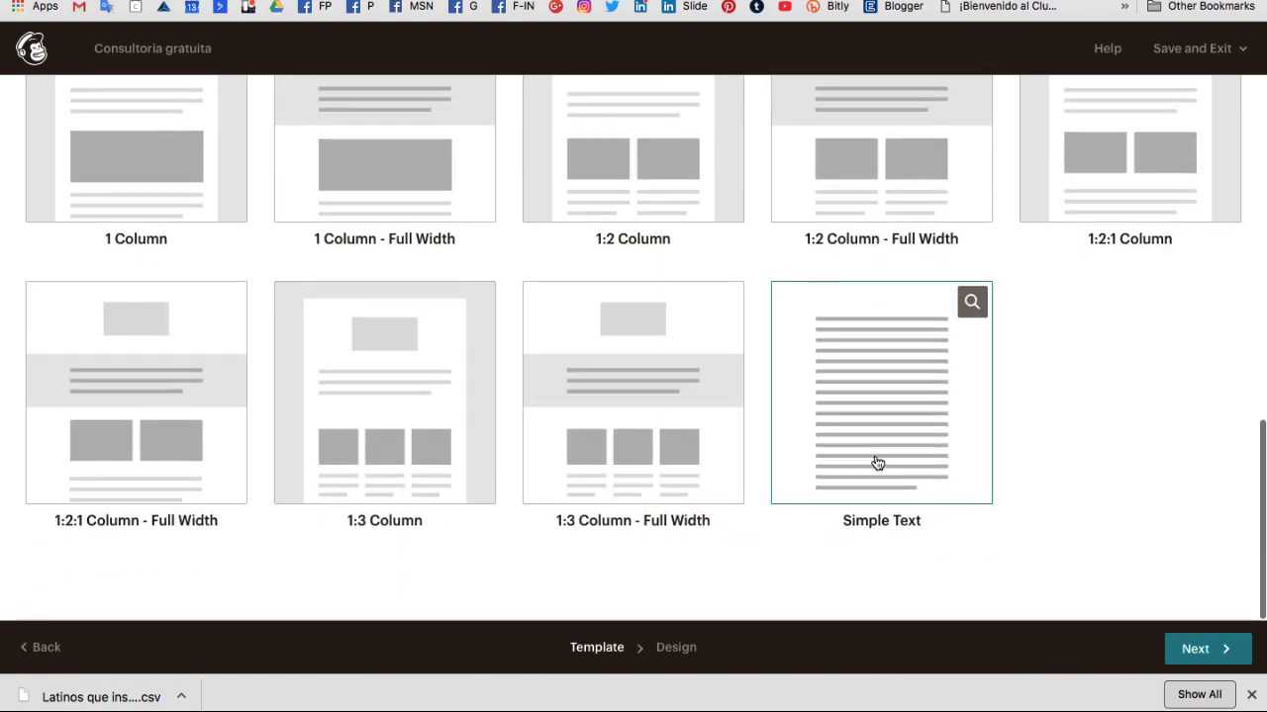
{"action": "left_click", "coordinate": [885, 417]}
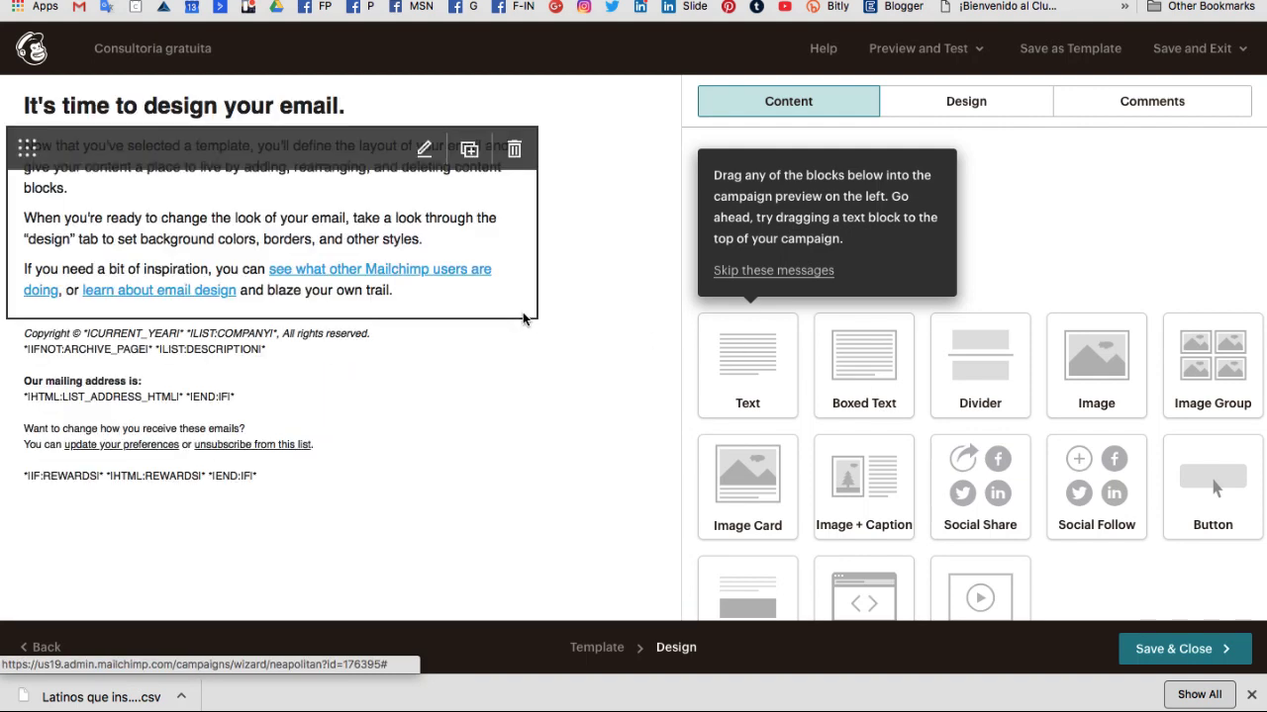
Replace the email heading with 'Hola'
{"action": "mouse_move", "coordinate": [327, 125]}
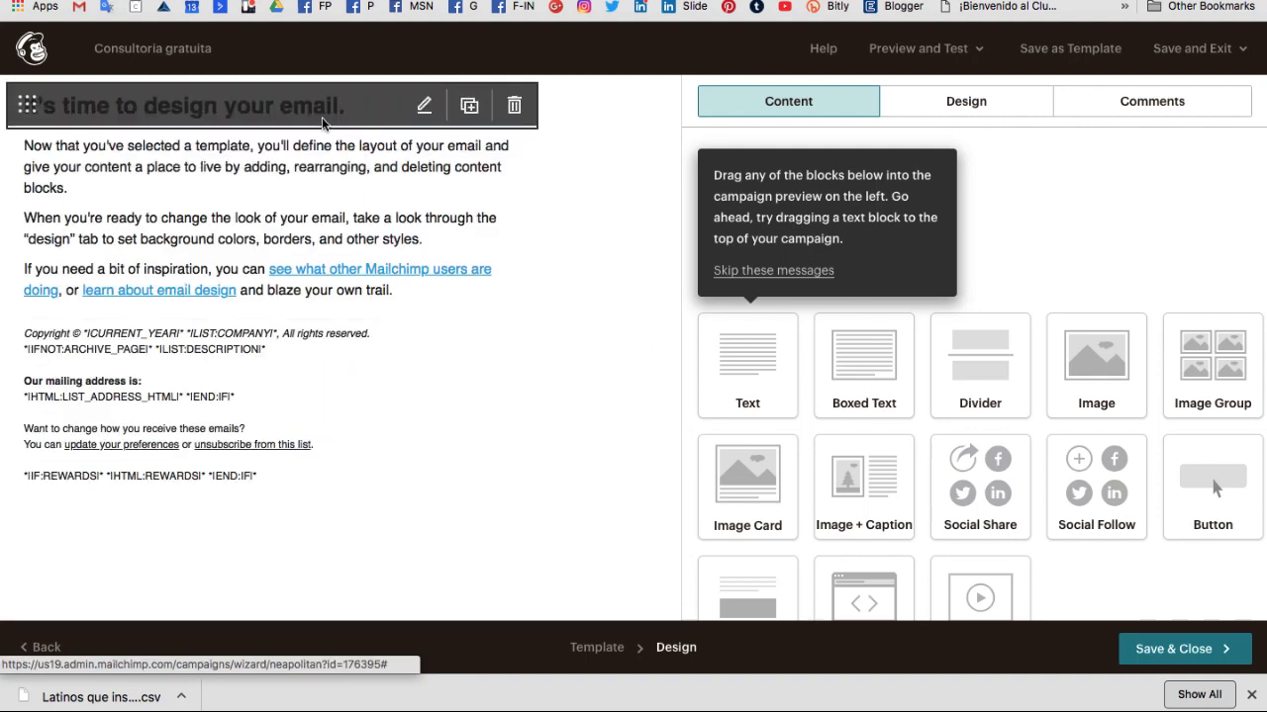
{"action": "left_click", "coordinate": [423, 107]}
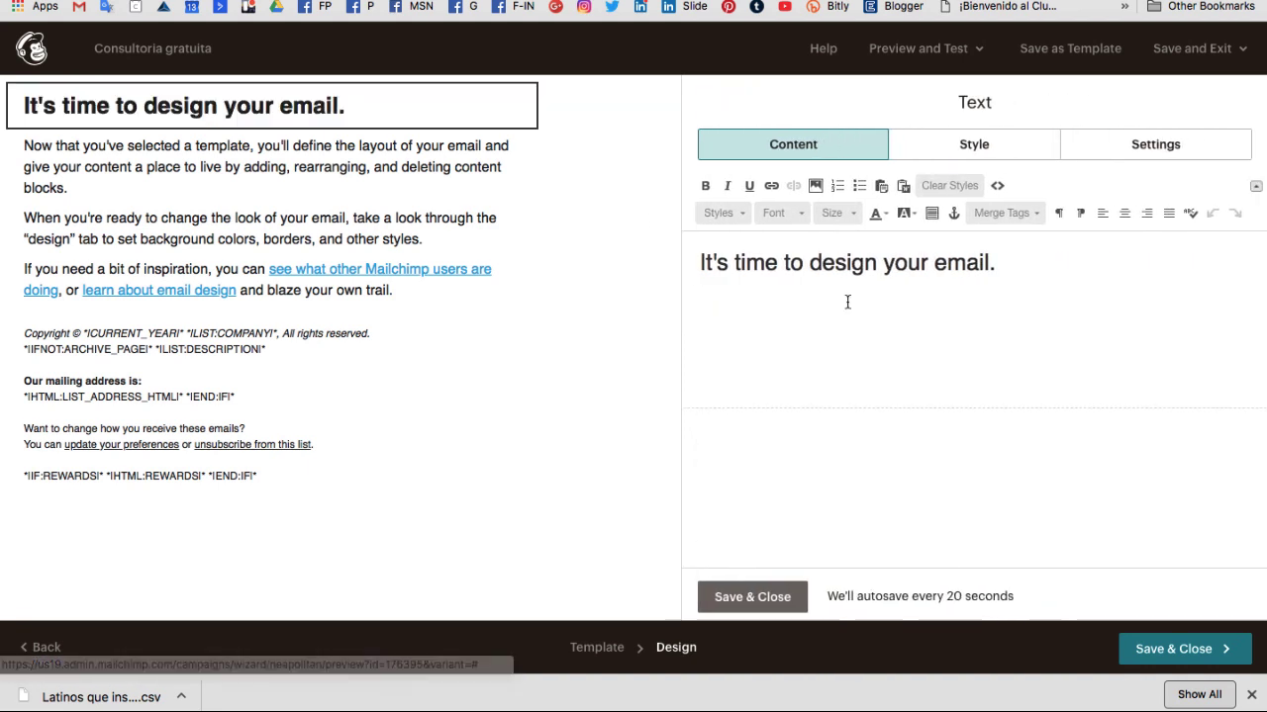
{"action": "left_click_drag", "start_coordinate": [998, 263], "coordinate": [698, 262]}
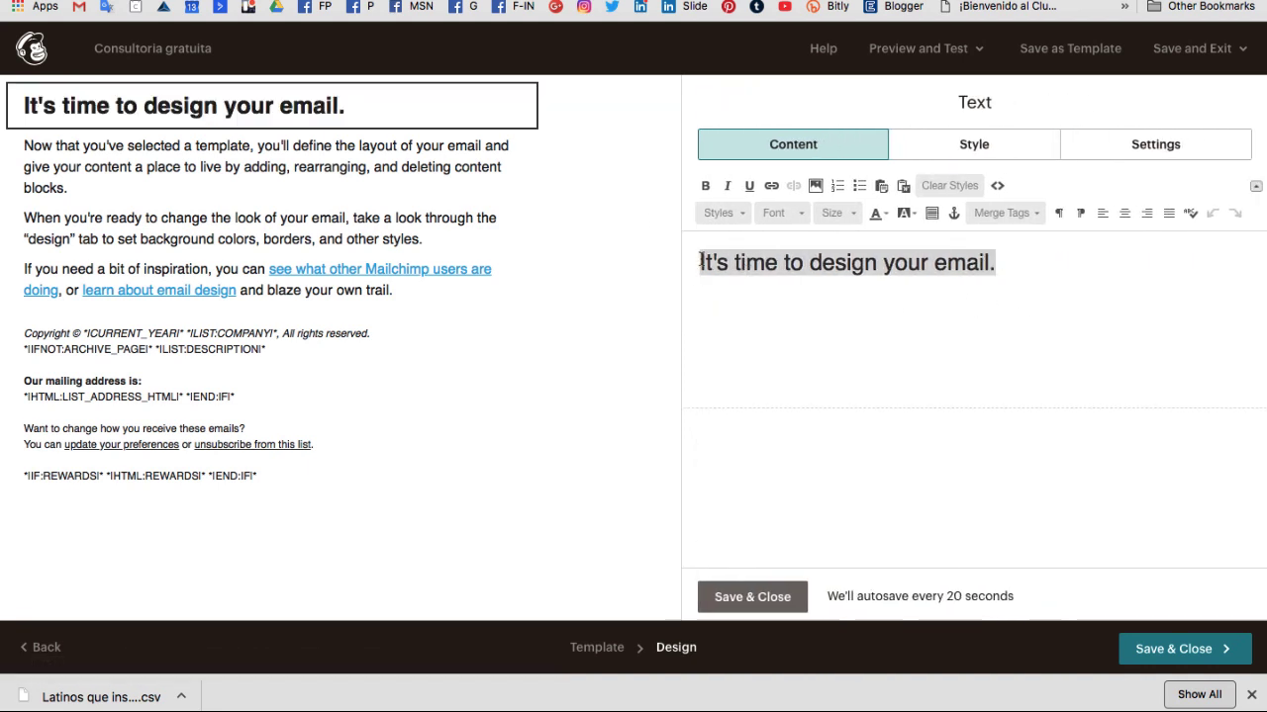
{"action": "type", "text": "Hola"}
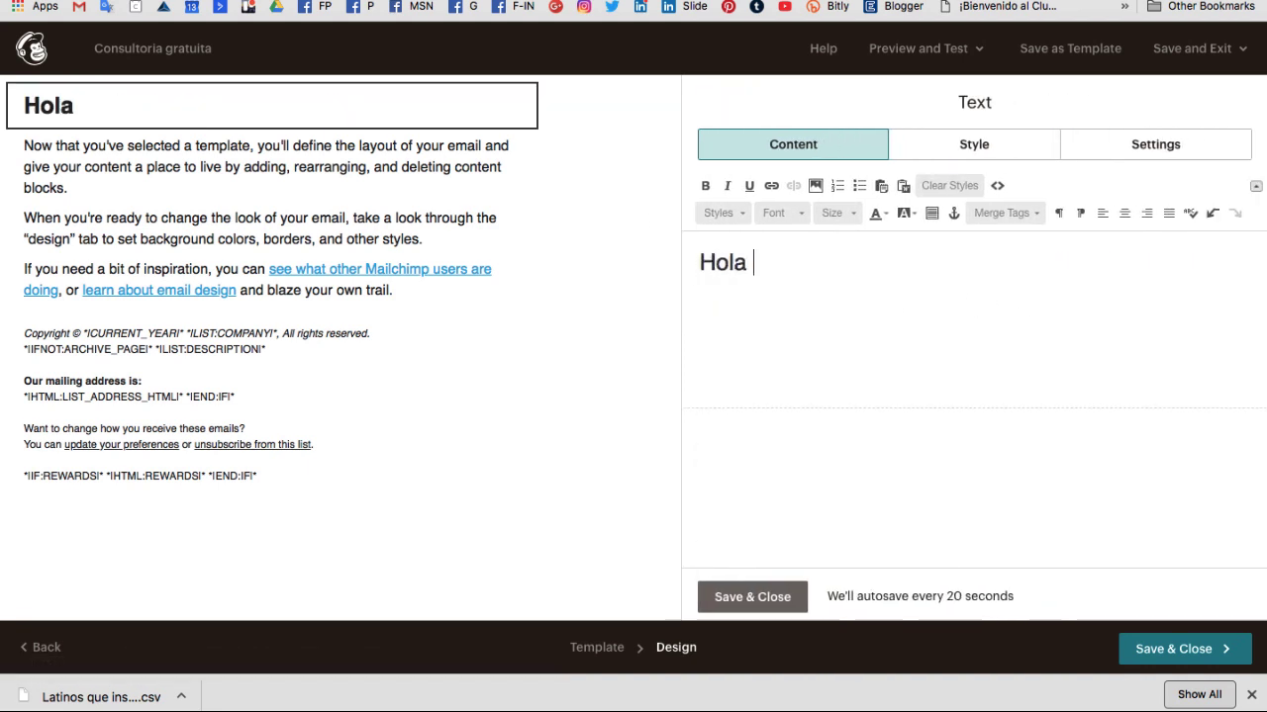
Replace the placeholder body text with 'Es un gusto saludarte'
{"action": "left_click", "coordinate": [432, 216]}
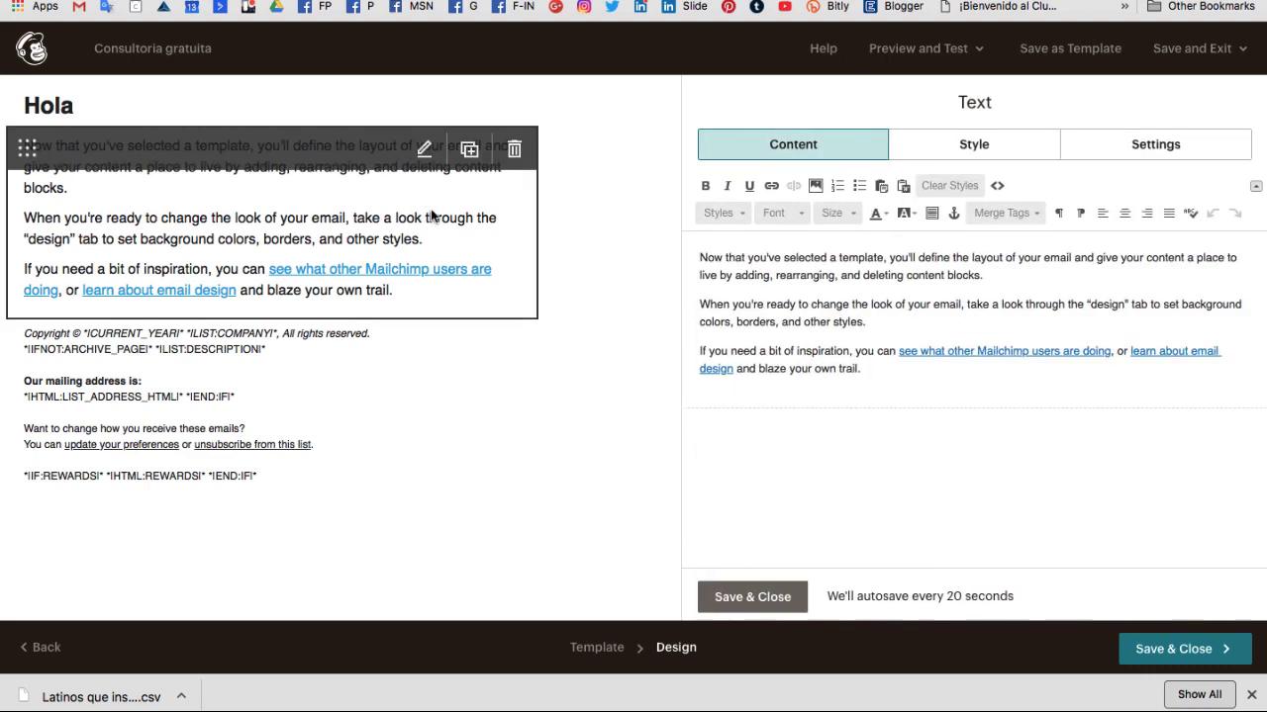
{"action": "mouse_move", "coordinate": [904, 376]}
{"action": "left_mouse_down"}
{"action": "mouse_move", "coordinate": [749, 321]}
{"action": "mouse_move", "coordinate": [693, 255]}
{"action": "left_mouse_up"}
{"action": "key", "text": "BackSpace"}
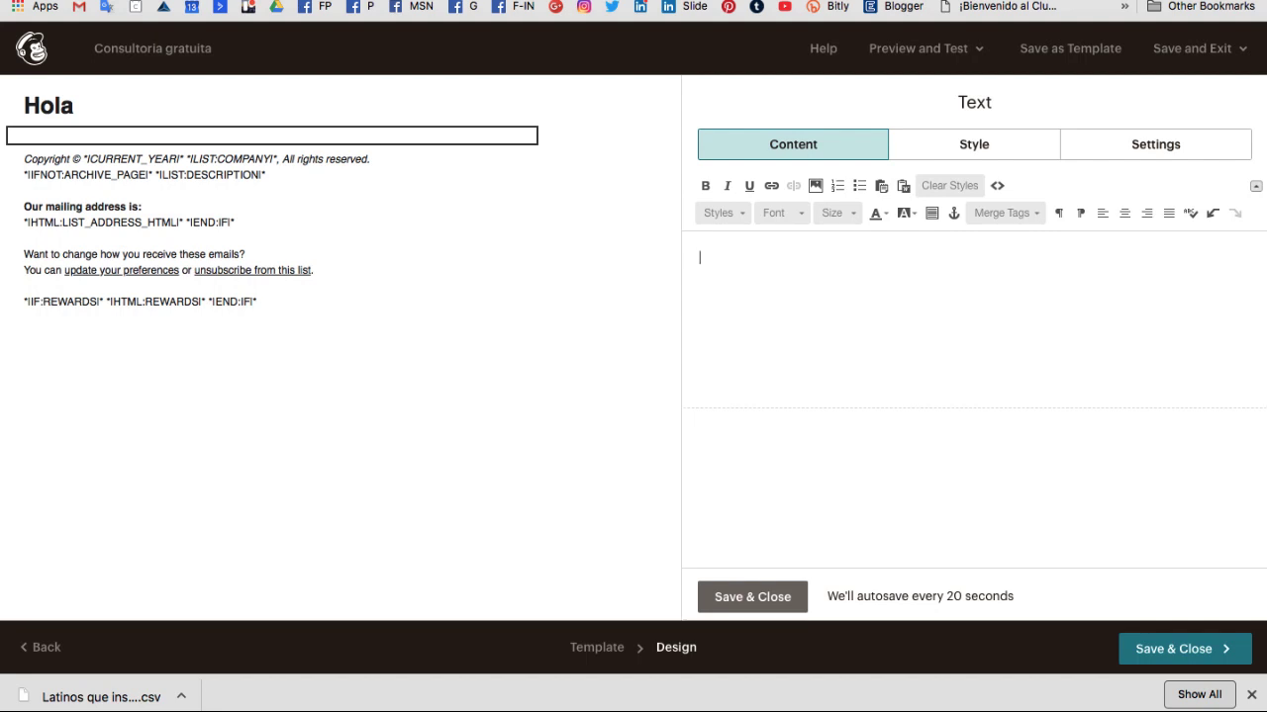
{"action": "type", "text": "Es ung"}
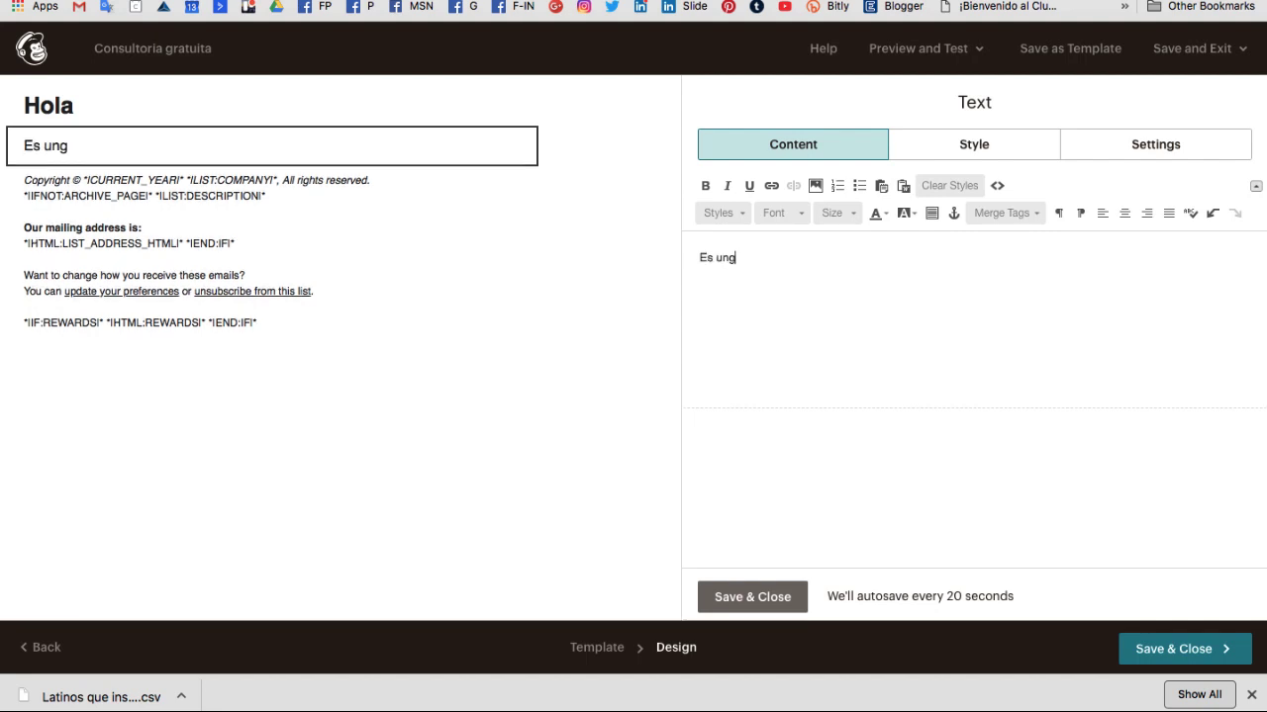
{"action": "key", "text": "BackSpace"}
{"action": "key", "text": "BackSpace"}
{"action": "type", "text": "gusto s"}
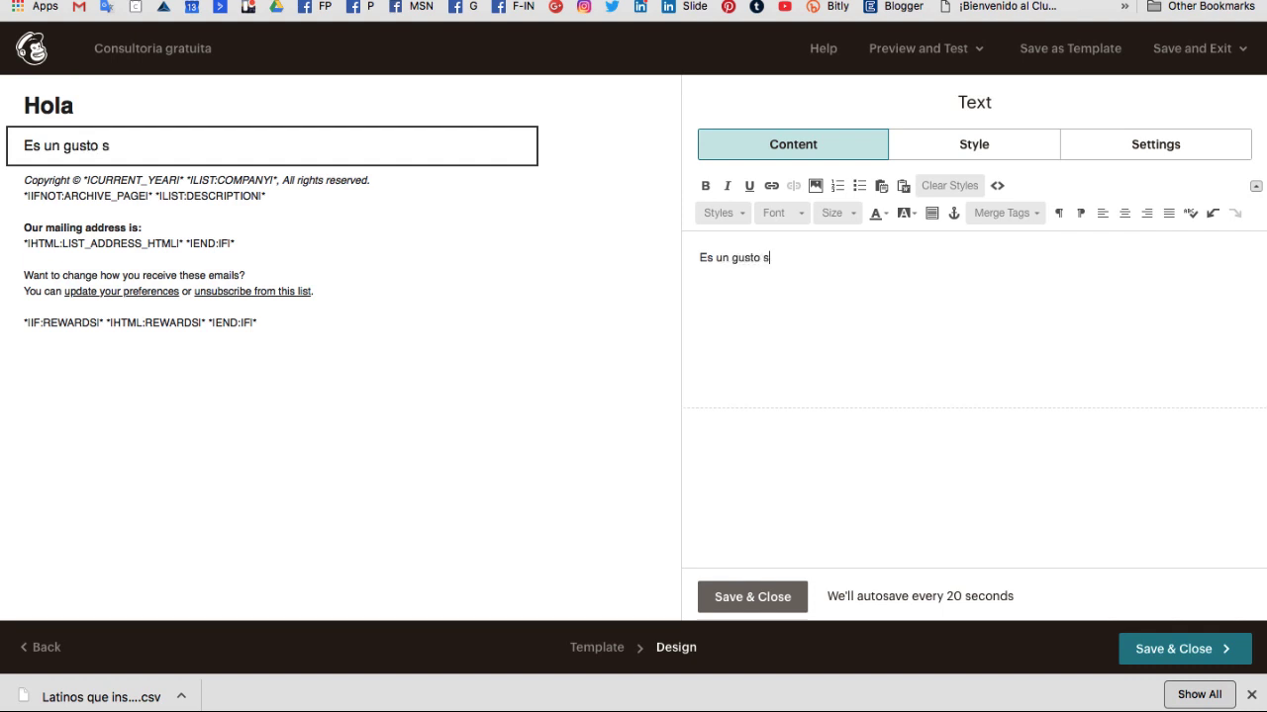
{"action": "type", "text": "aludarte"}
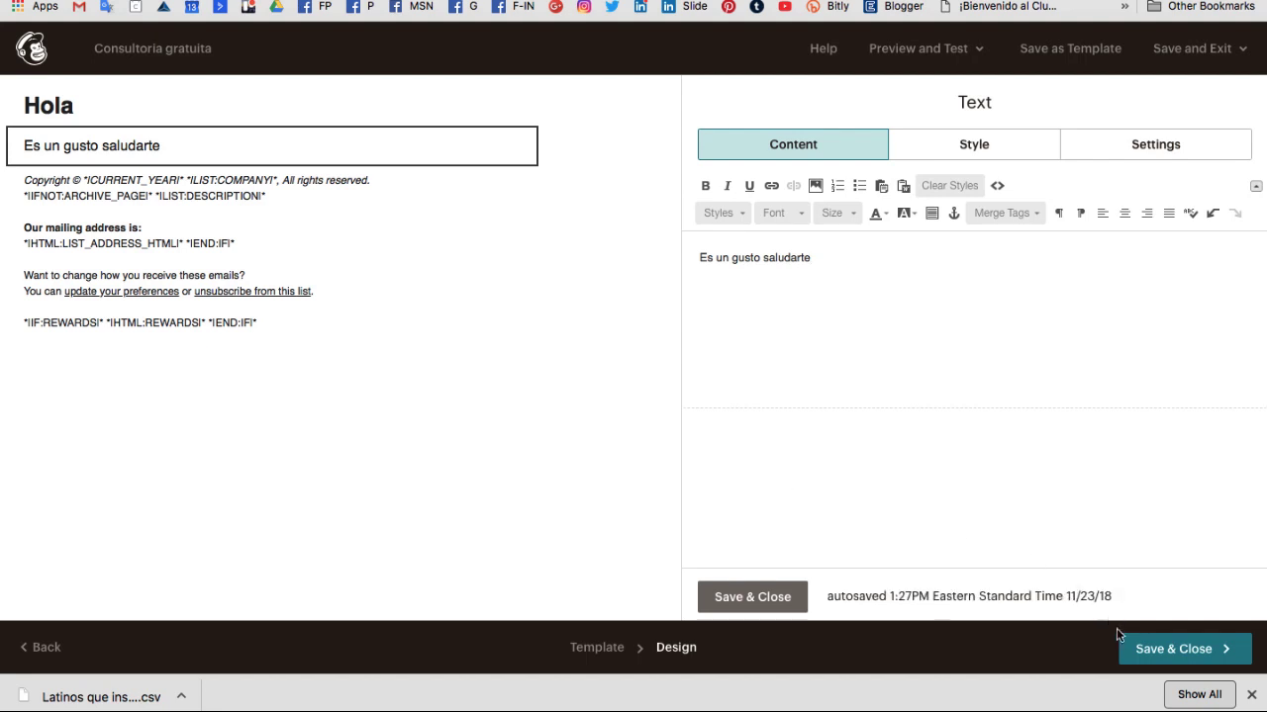
Save the 'Hola' email design, review the summary, and leave Consultoria gratuita as a draft
{"action": "left_click", "coordinate": [1166, 649]}
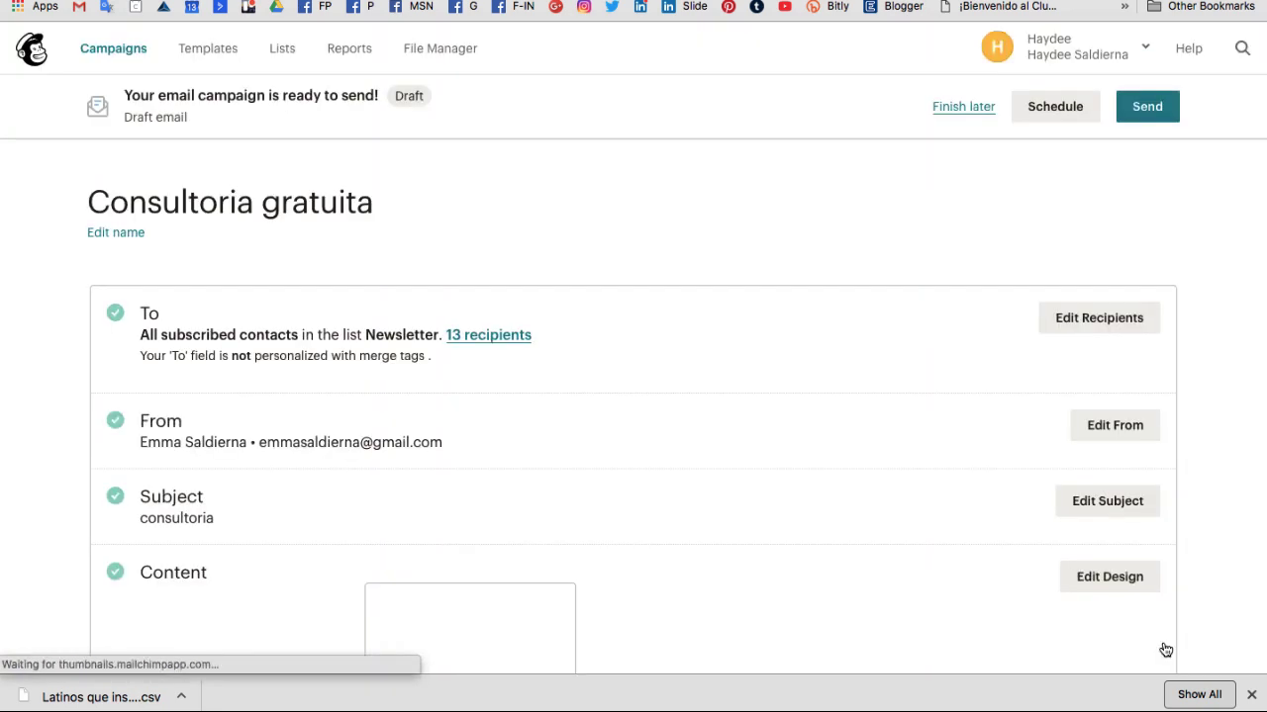
{"action": "scroll", "coordinate": [832, 396], "scroll_direction": "down", "scroll_amount": 2}
{"action": "scroll", "coordinate": [833, 416], "scroll_direction": "down", "scroll_amount": 3}
{"action": "scroll", "coordinate": [837, 432], "scroll_direction": "down", "scroll_amount": 2}
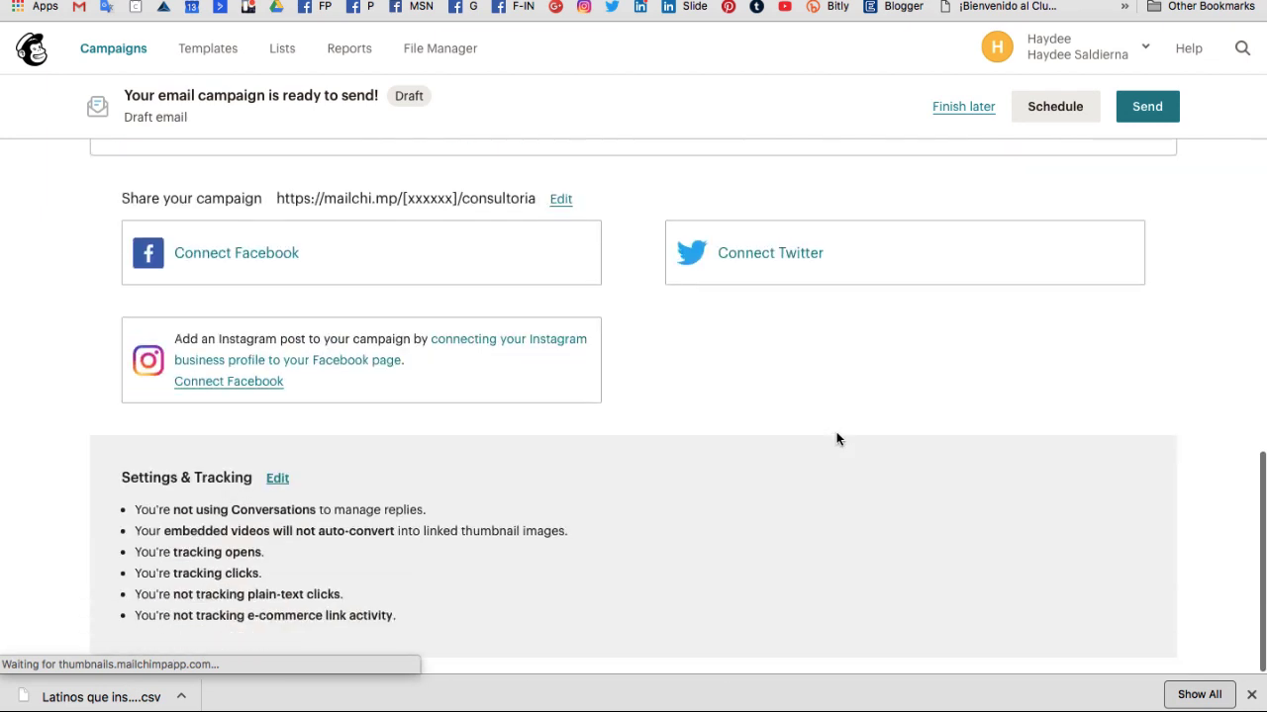
{"action": "scroll", "coordinate": [836, 435], "scroll_direction": "up", "scroll_amount": 5}
{"action": "scroll", "coordinate": [836, 439], "scroll_direction": "up", "scroll_amount": 3}
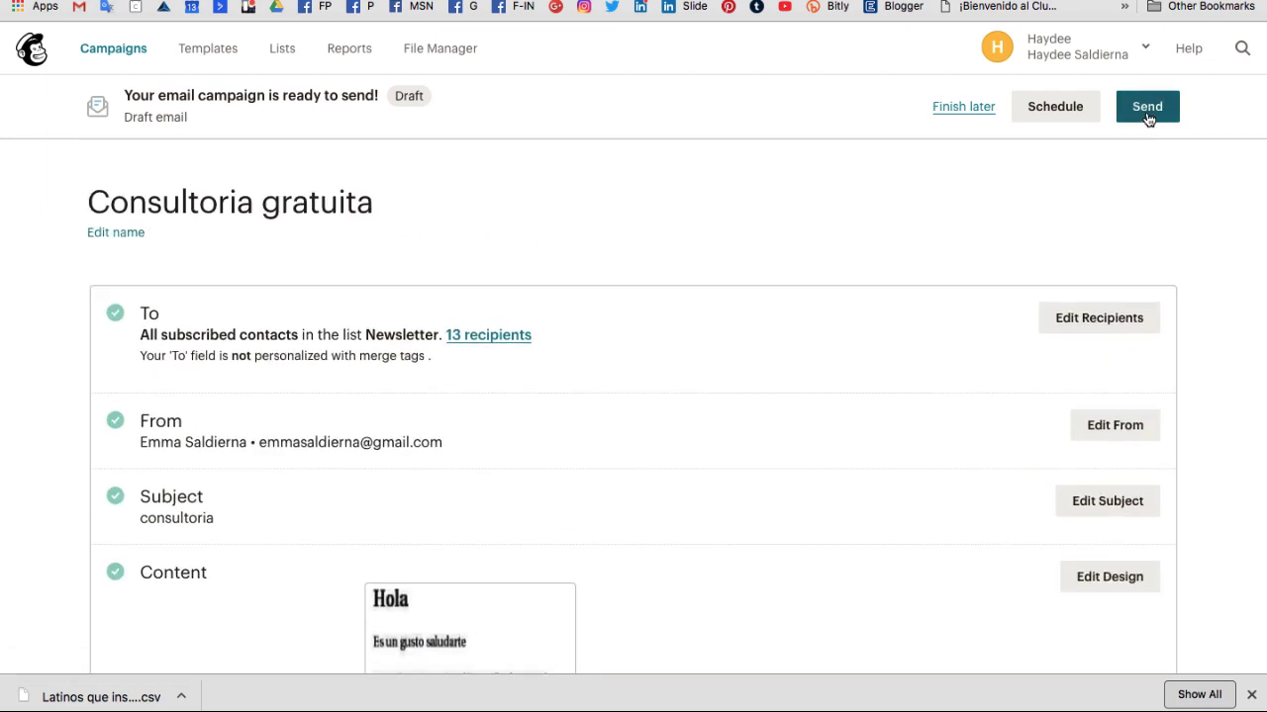
{"action": "left_click", "coordinate": [969, 114]}
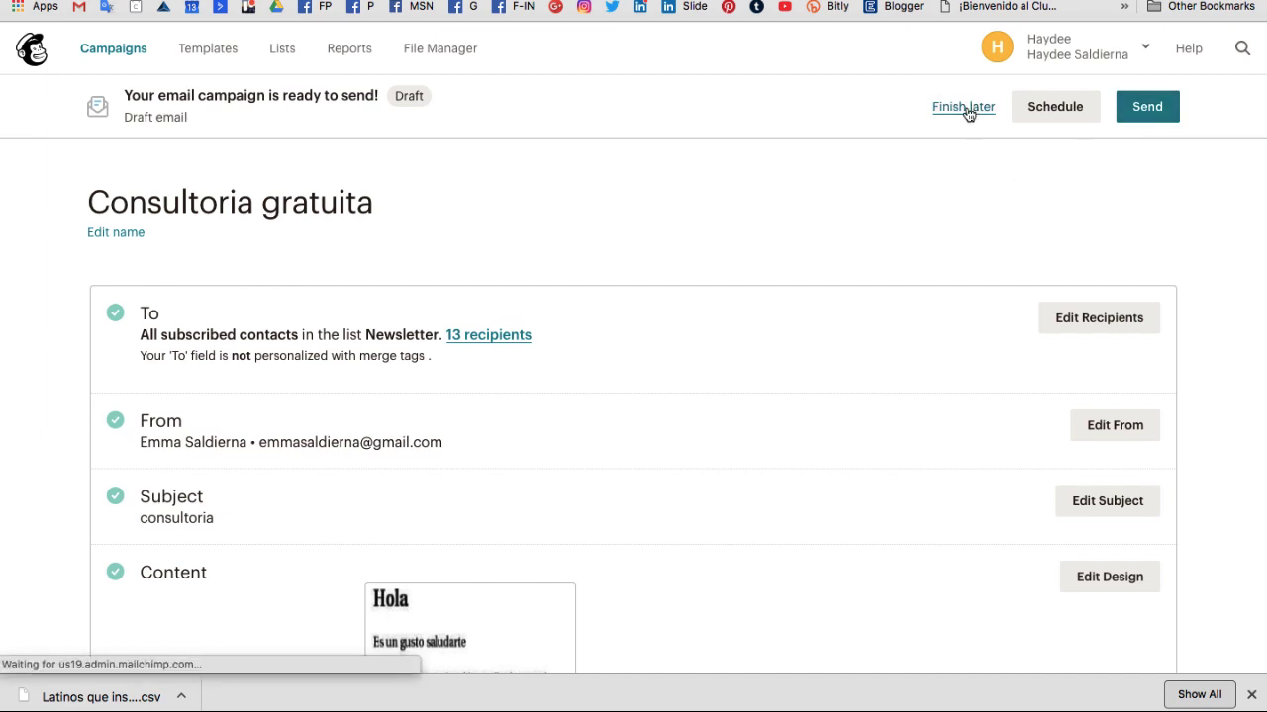